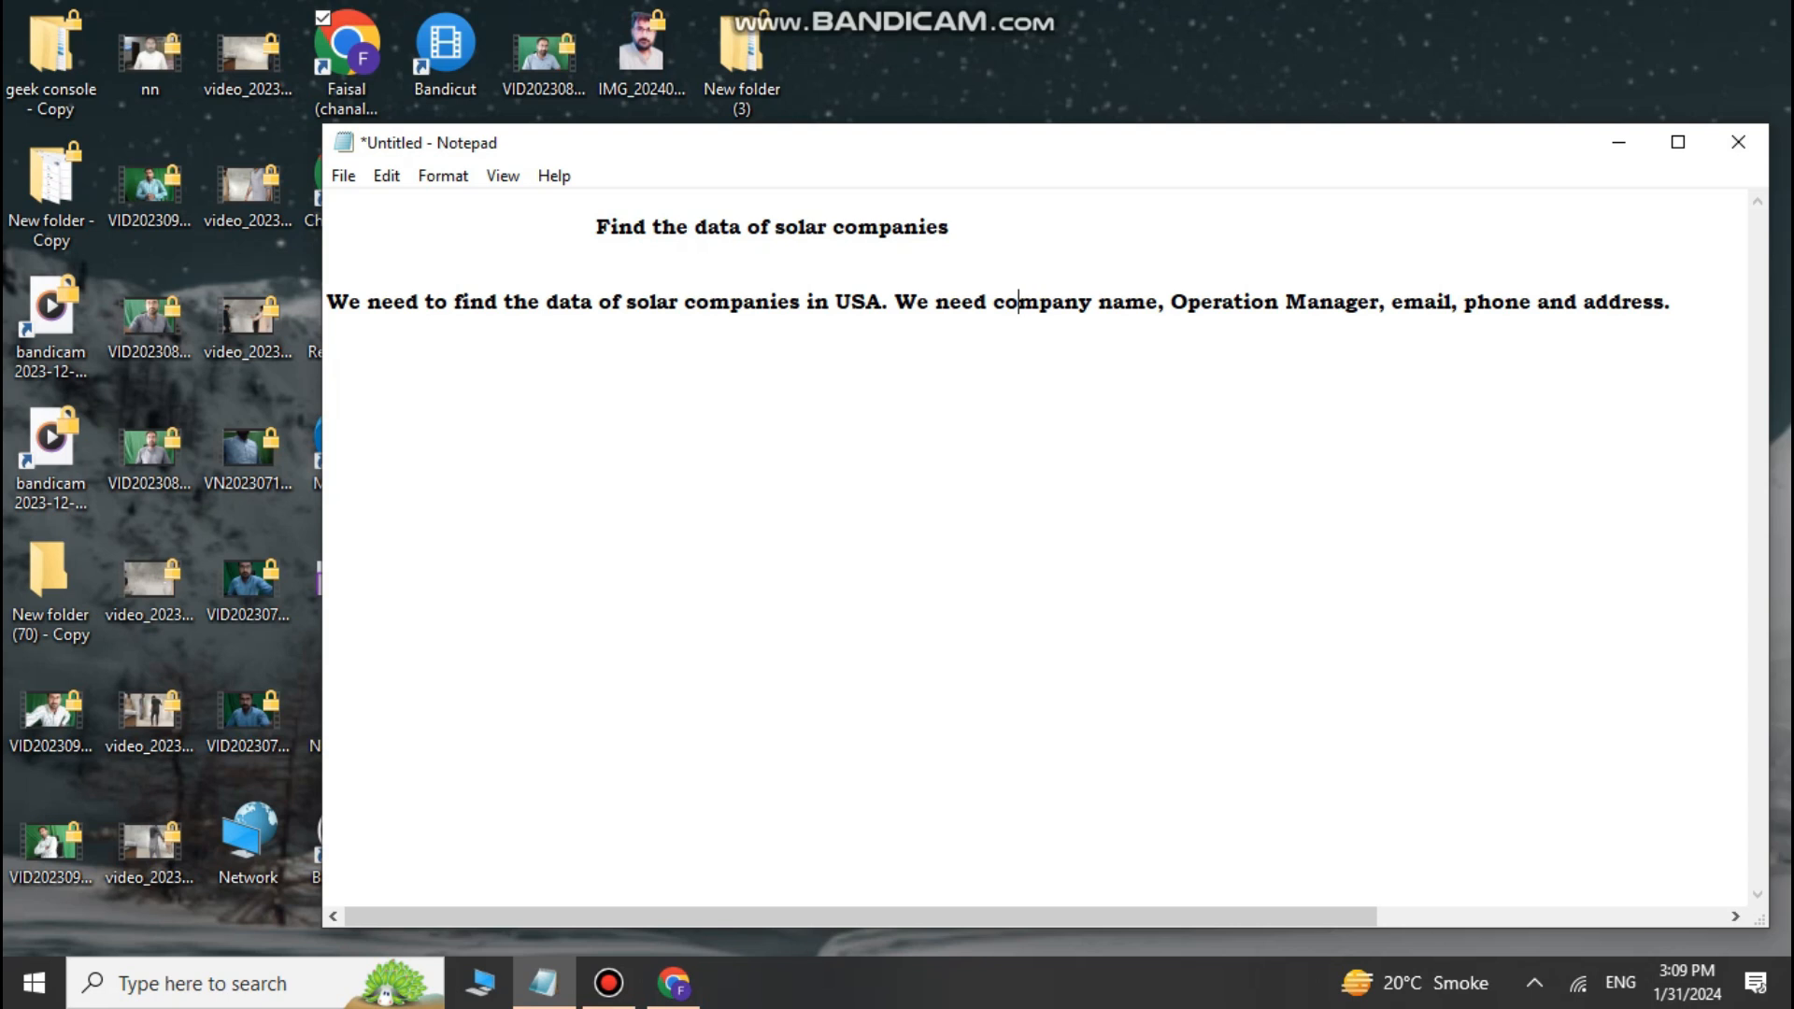
Review the Notepad brief on USA solar companies and its required fields: company name, Operation Manager, email, phone and address
{"action": "left_click_drag", "start_coordinate": [582, 227], "coordinate": [1677, 302]}
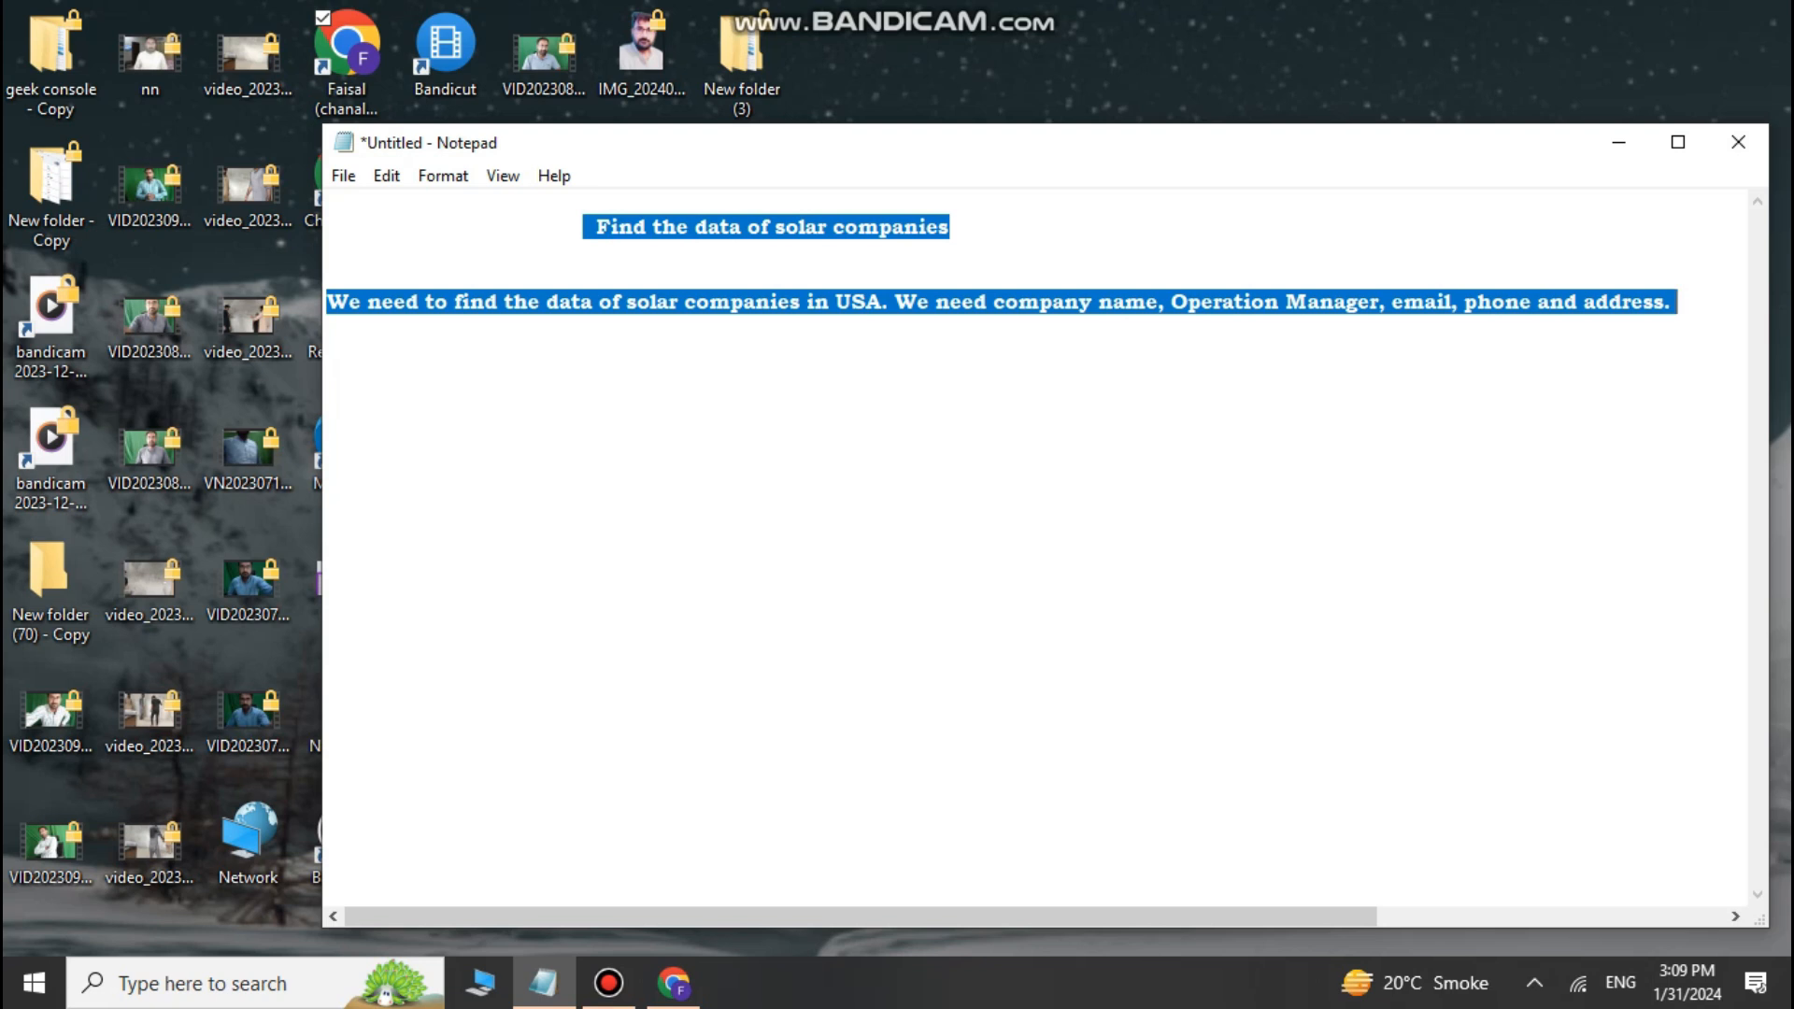
{"action": "left_click", "coordinate": [1677, 302]}
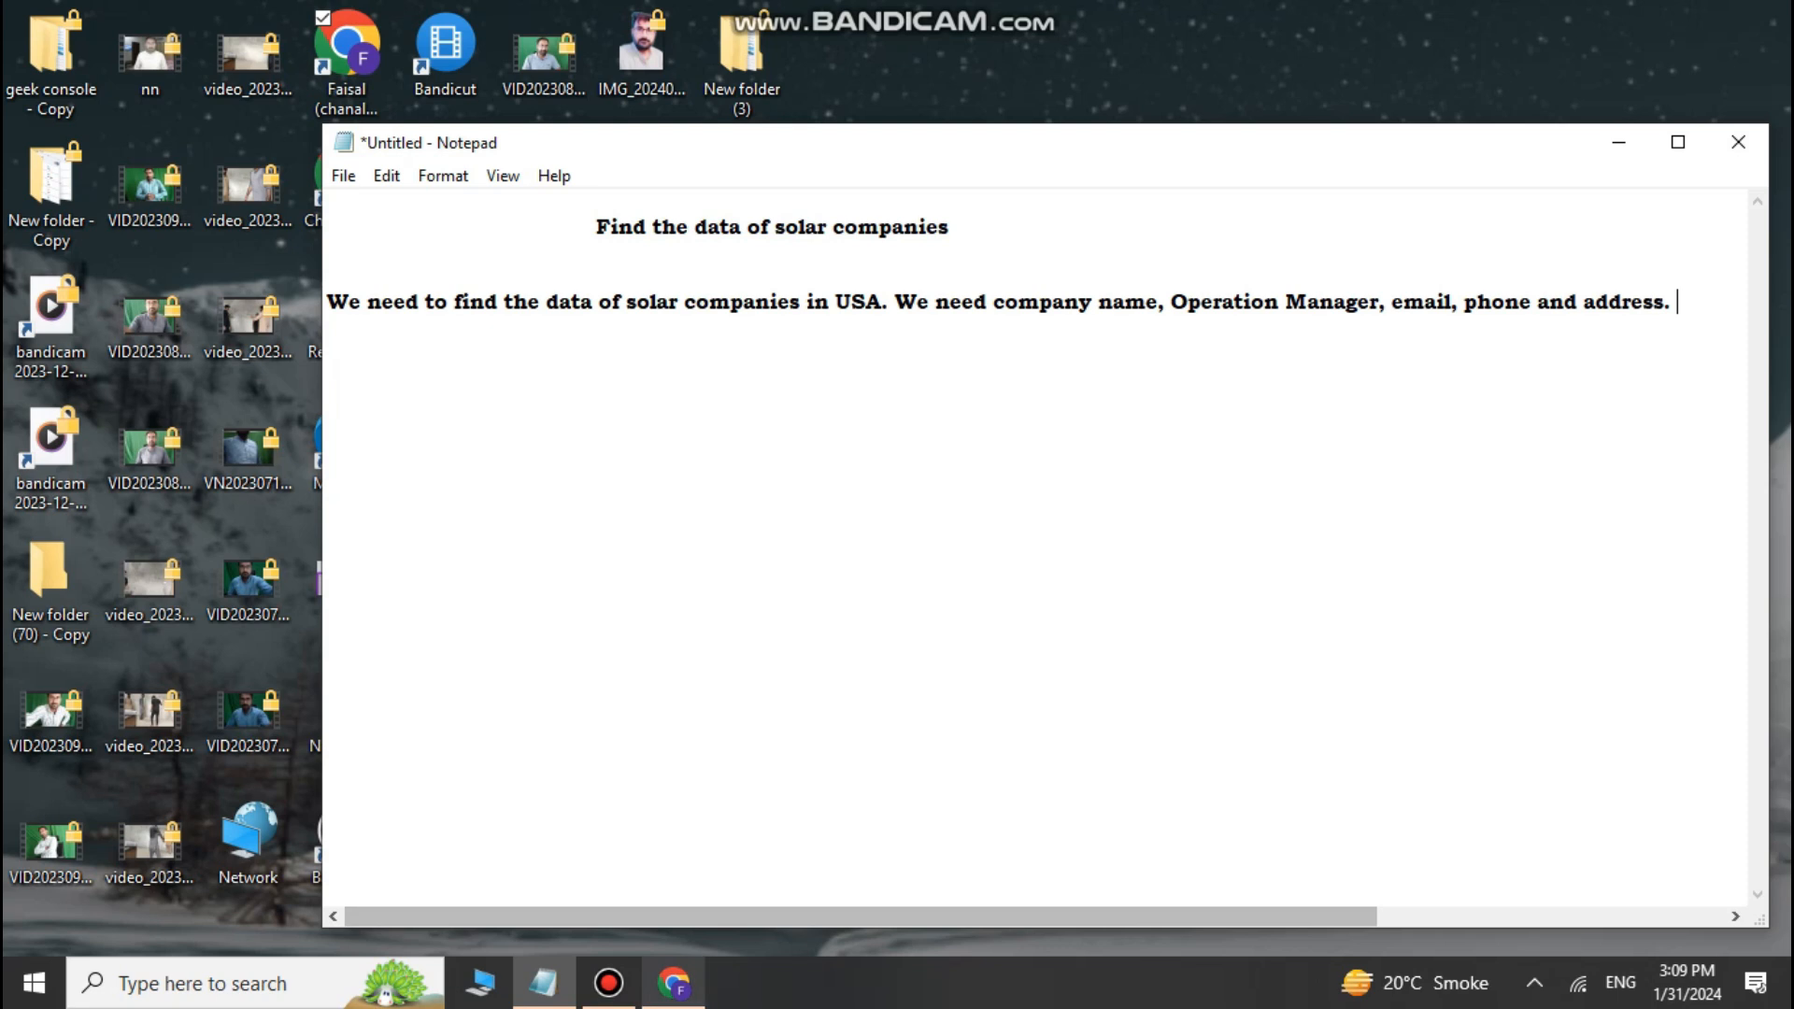
{"action": "left_click", "coordinate": [674, 983]}
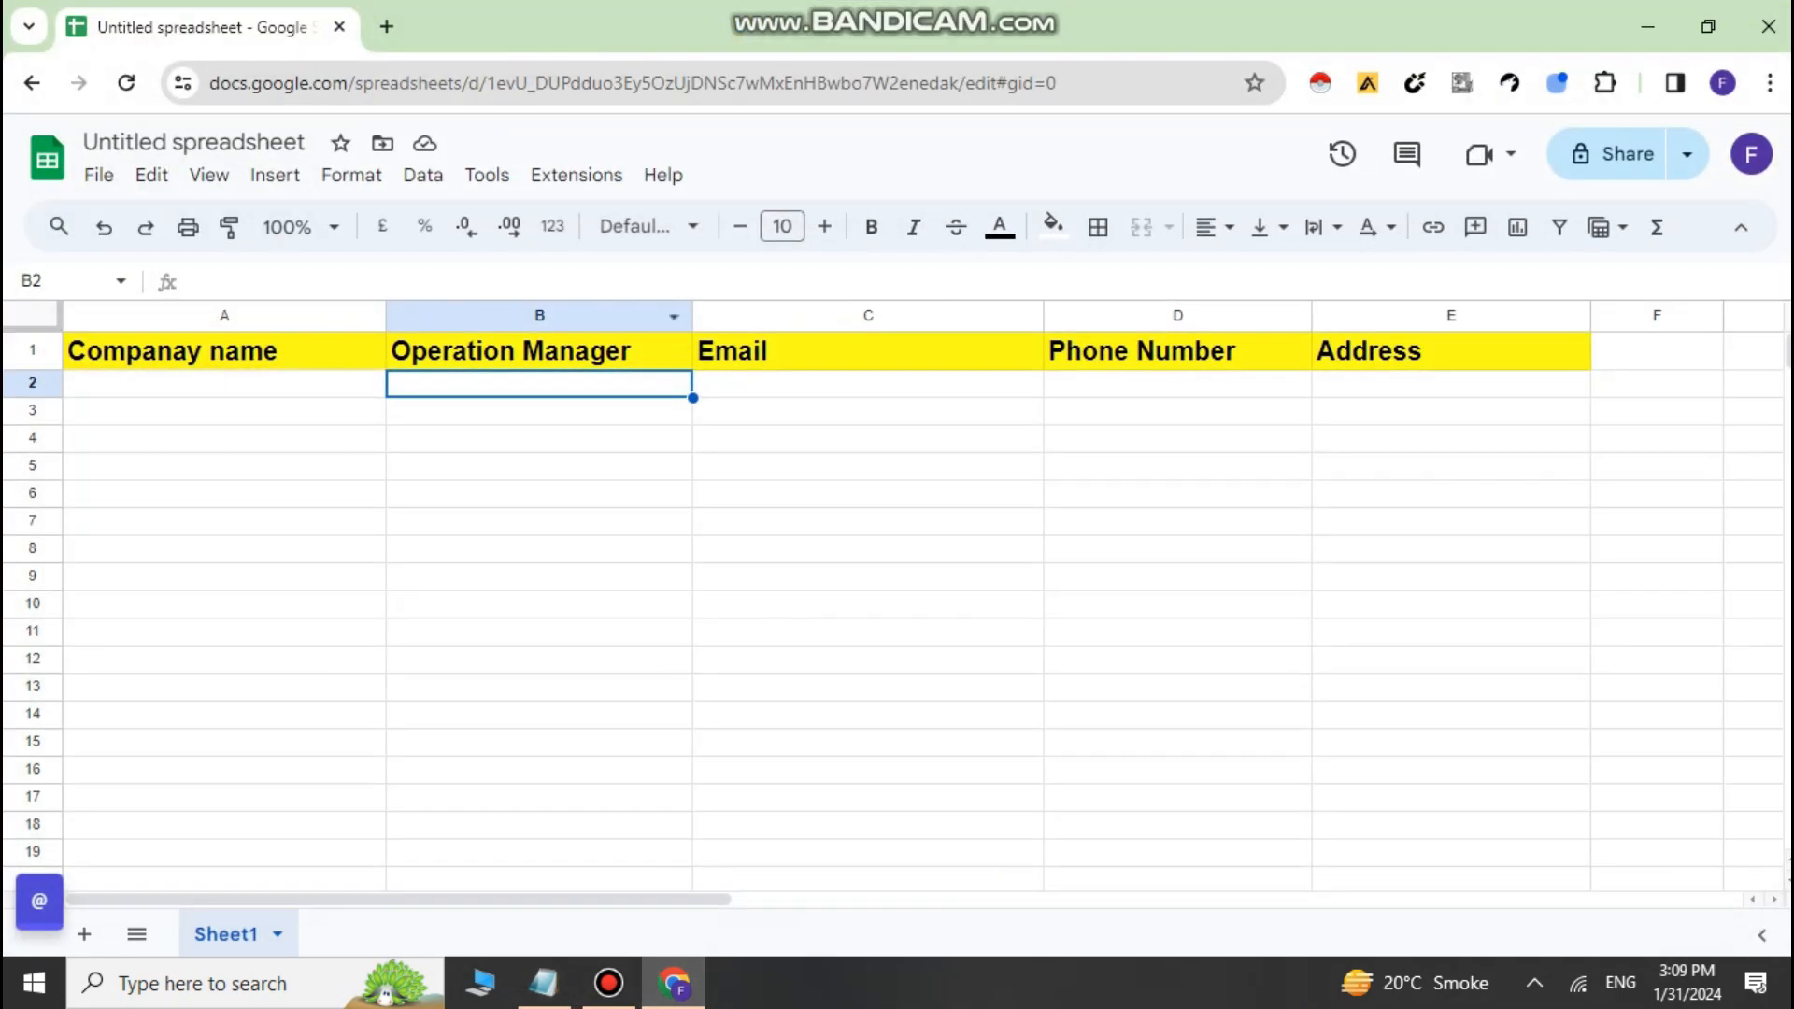
{"action": "left_click", "coordinate": [224, 384]}
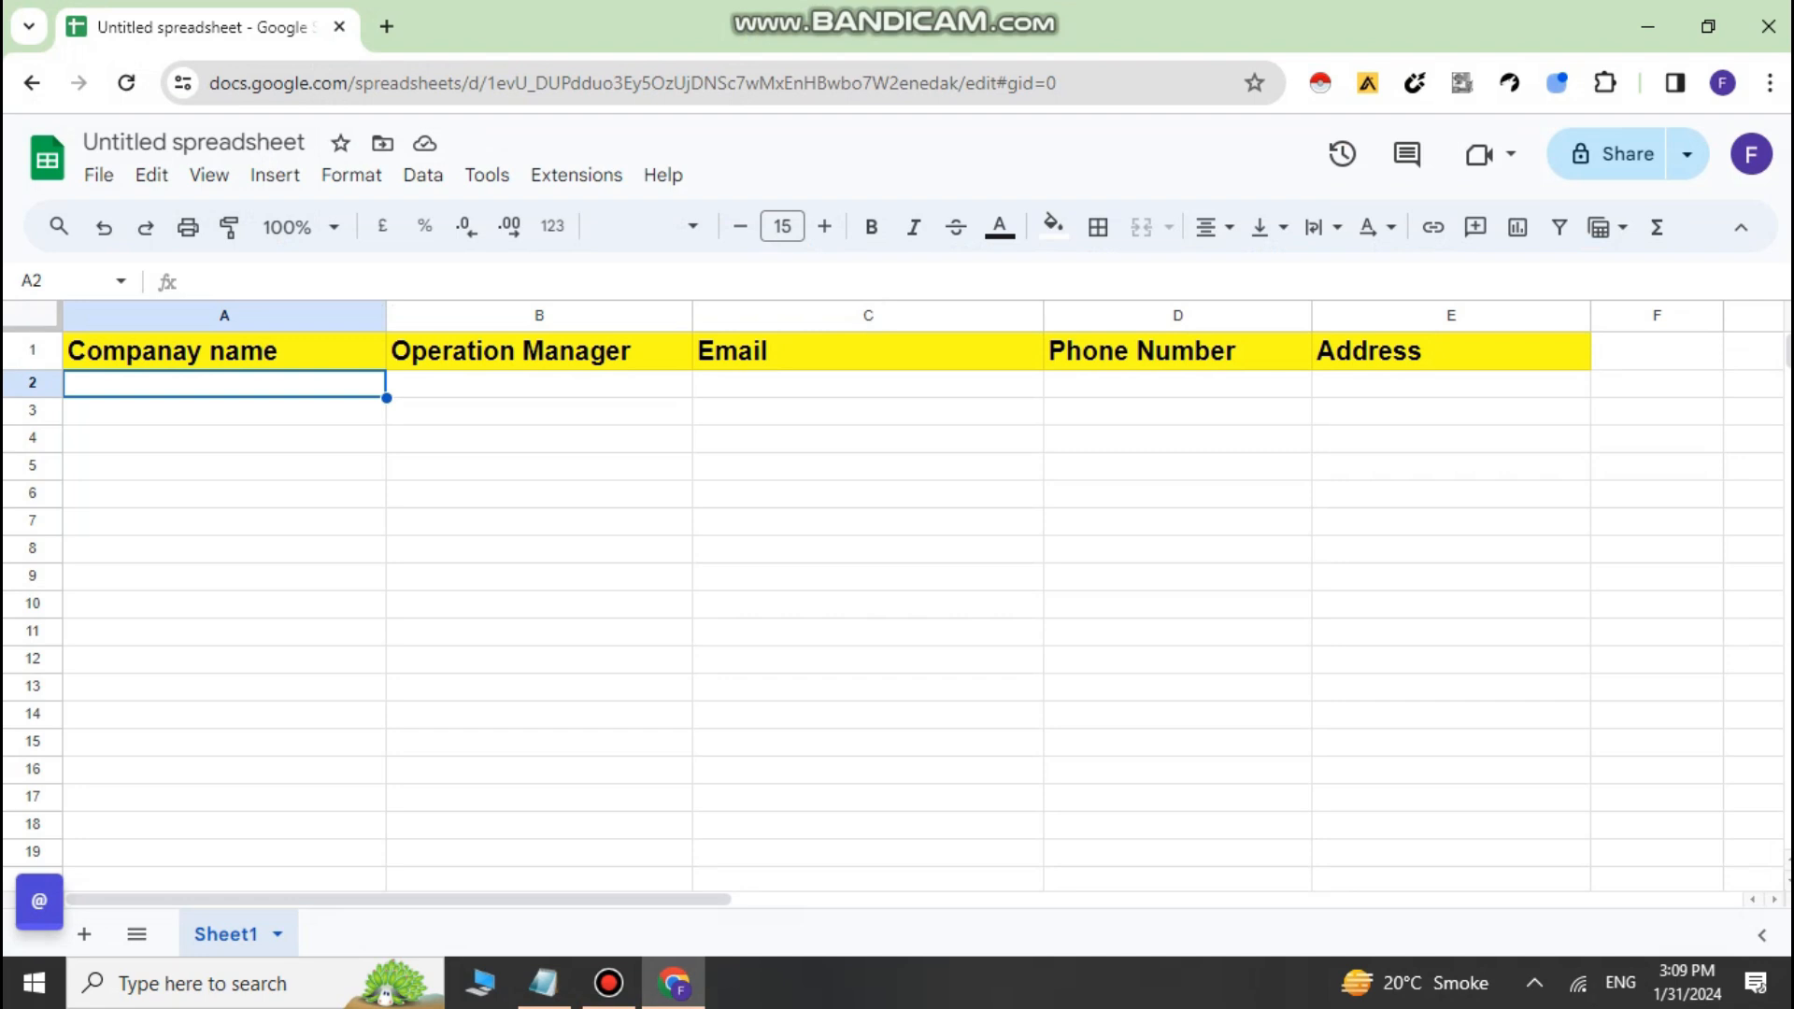
{"action": "left_click", "coordinate": [543, 983]}
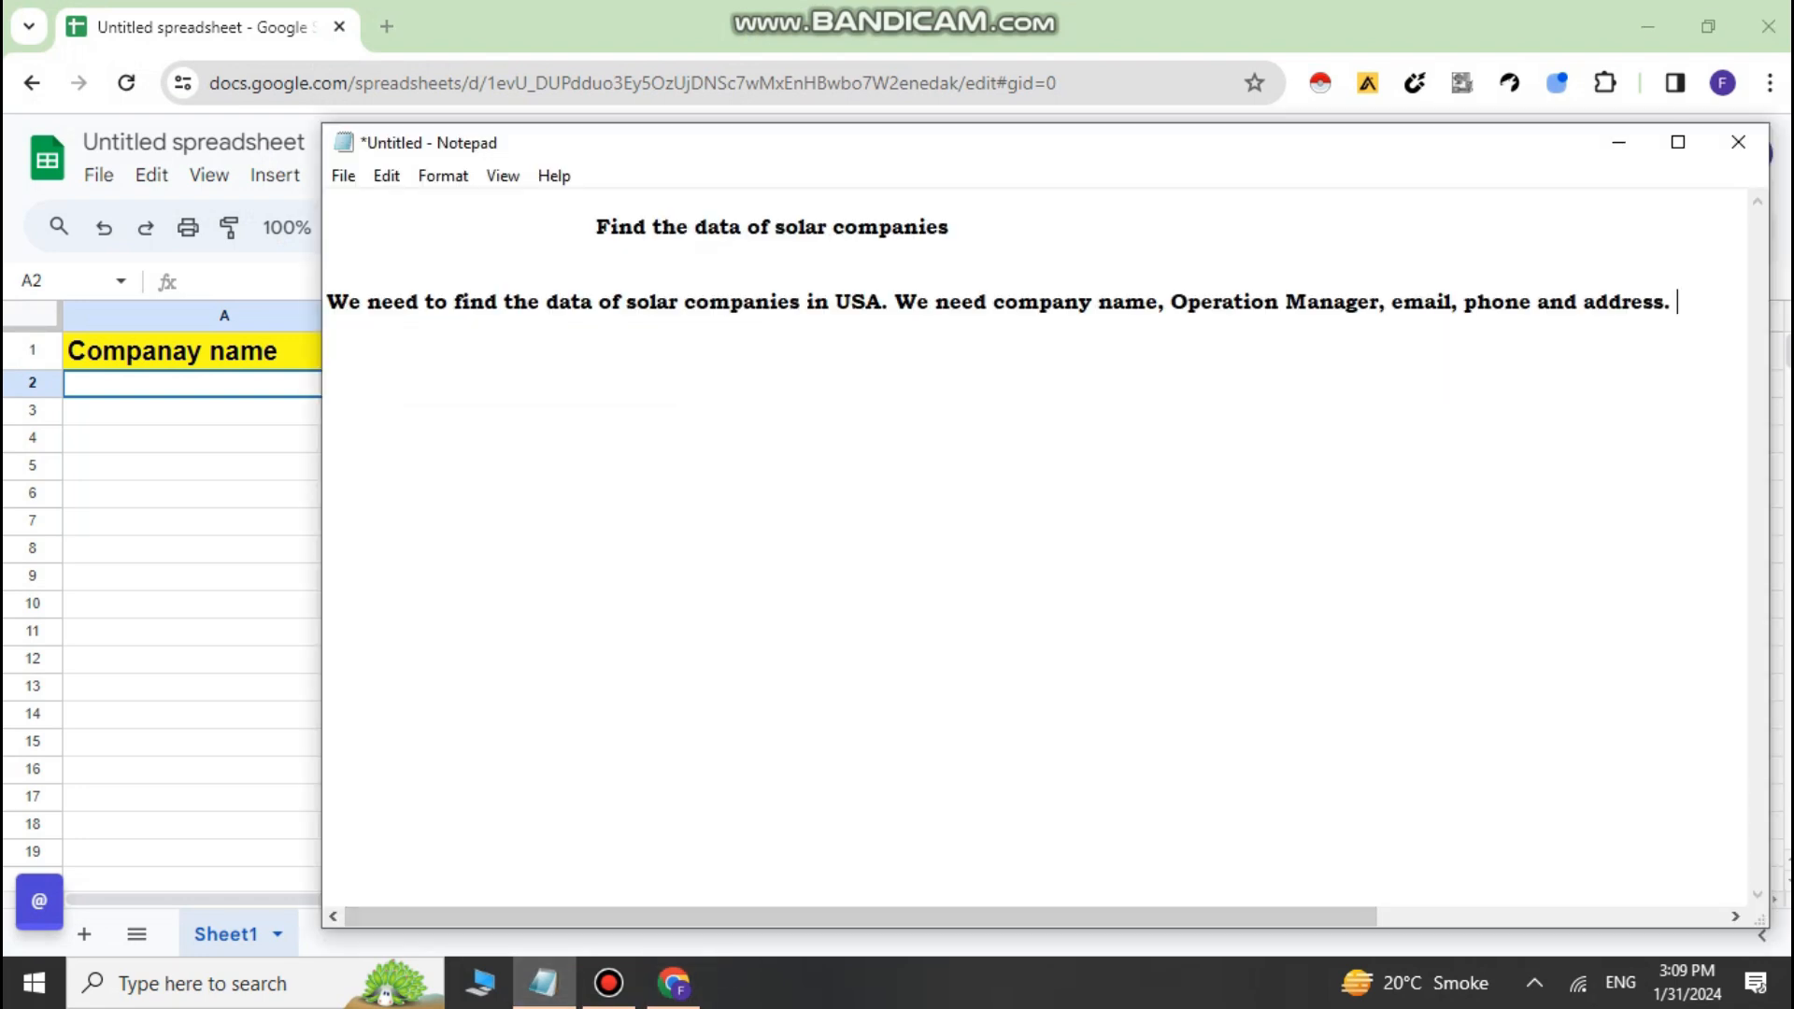
{"action": "left_click_drag", "start_coordinate": [1005, 302], "coordinate": [1309, 302]}
{"action": "left_click", "coordinate": [1422, 301]}
{"action": "left_click_drag", "start_coordinate": [1478, 301], "coordinate": [1520, 302]}
{"action": "left_click", "coordinate": [1618, 142]}
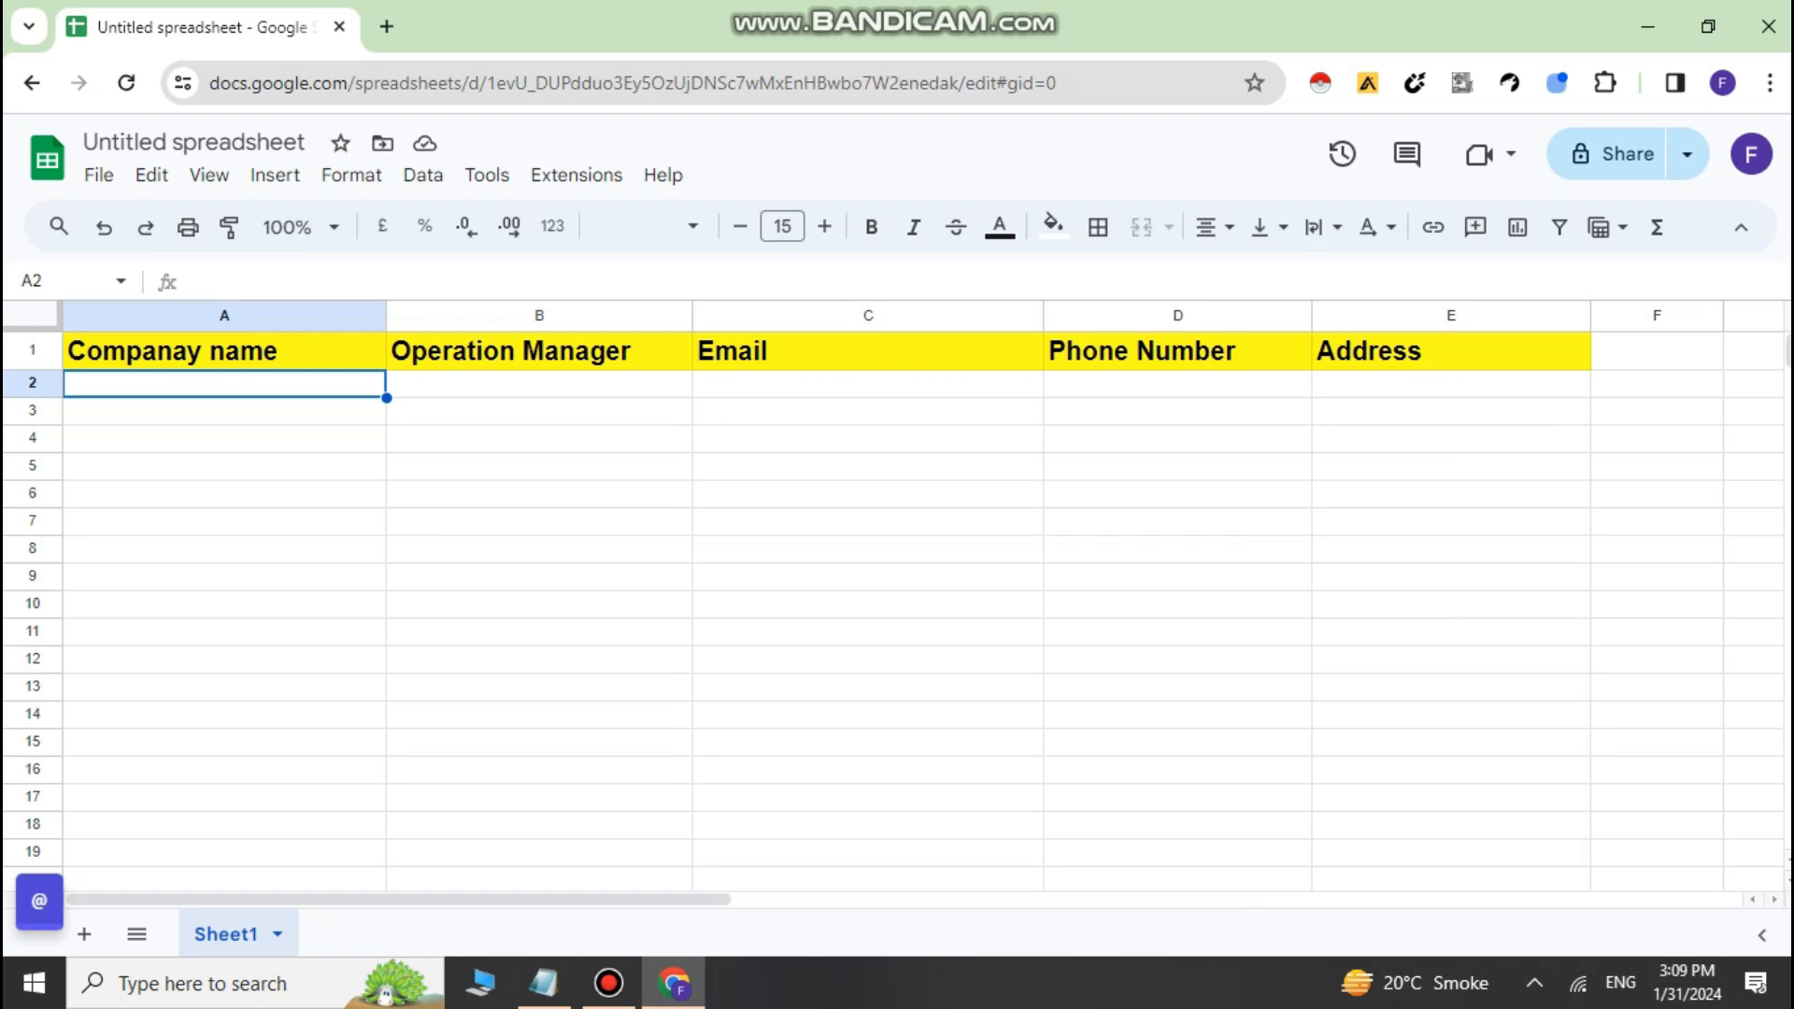
Check the spreadsheet's header columns for operation manager, email, phone number and address, and the empty rows beneath them
{"action": "left_click", "coordinate": [539, 352]}
{"action": "left_click", "coordinate": [868, 351]}
{"action": "left_click", "coordinate": [1177, 351]}
{"action": "left_click", "coordinate": [1451, 351]}
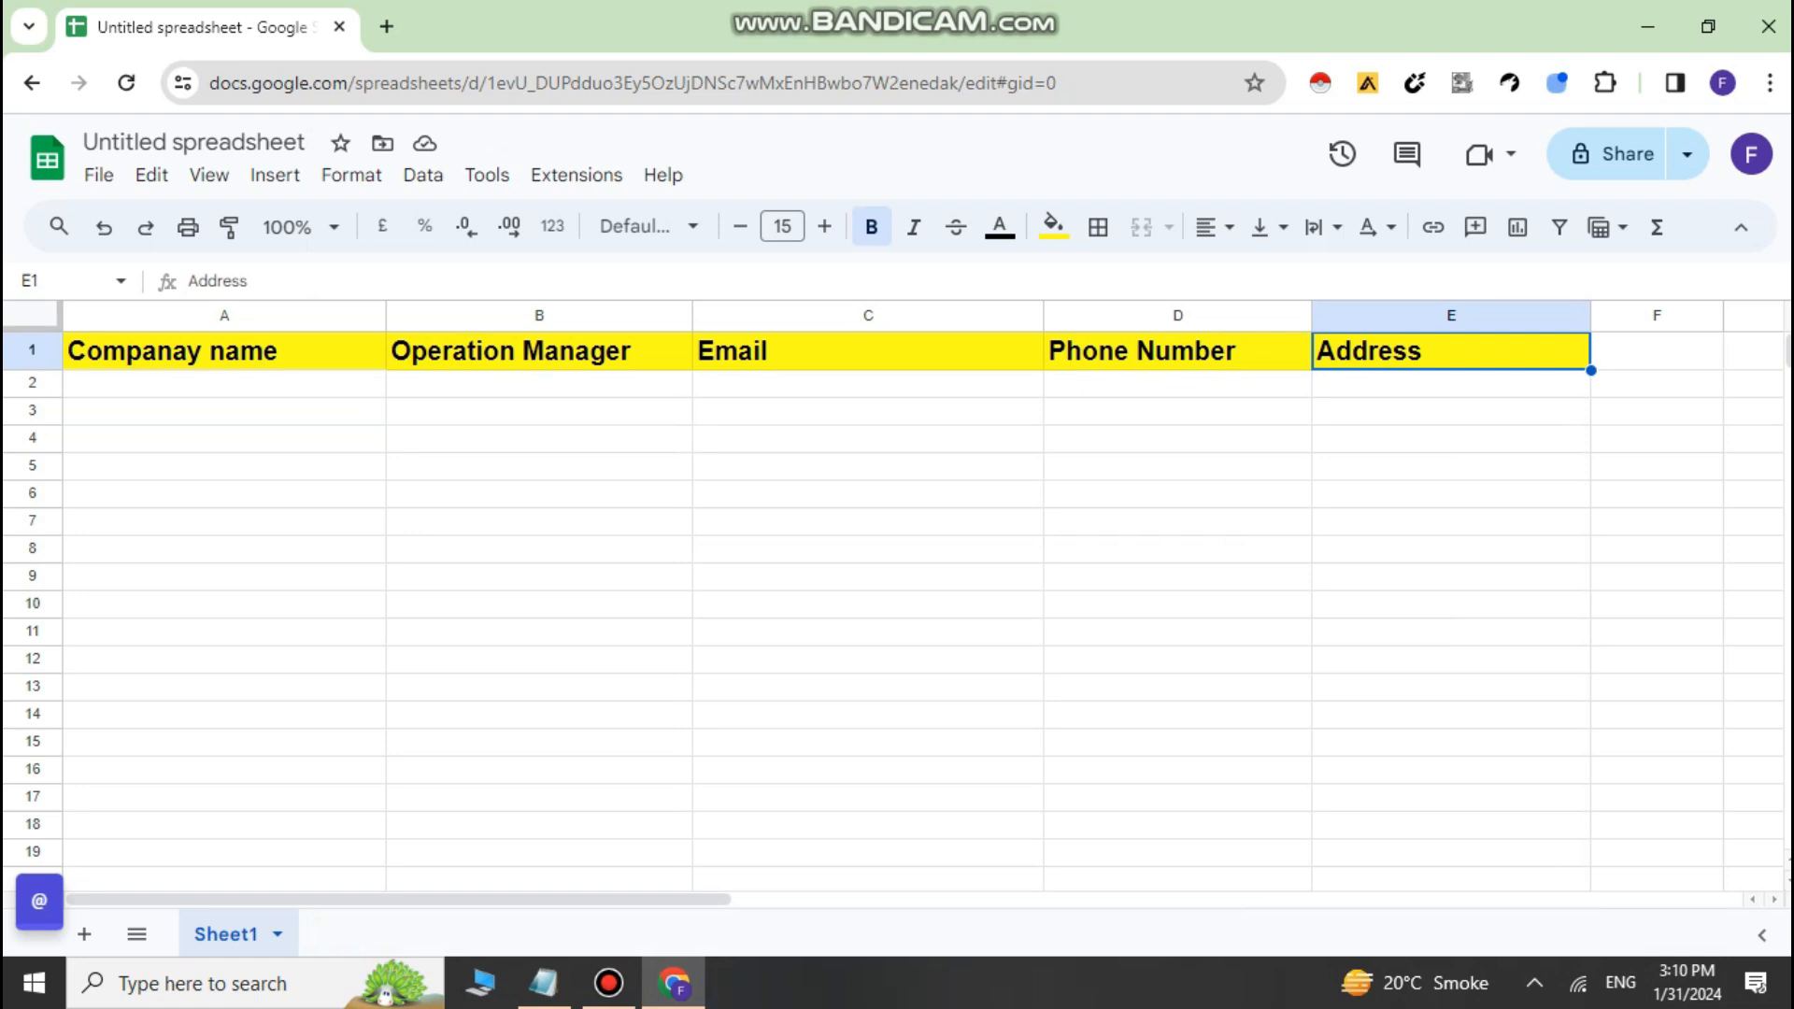
{"action": "left_click", "coordinate": [224, 383]}
{"action": "left_click", "coordinate": [224, 411]}
{"action": "left_click", "coordinate": [224, 438]}
{"action": "left_click", "coordinate": [224, 466]}
{"action": "left_click", "coordinate": [539, 411]}
{"action": "left_click", "coordinate": [539, 439]}
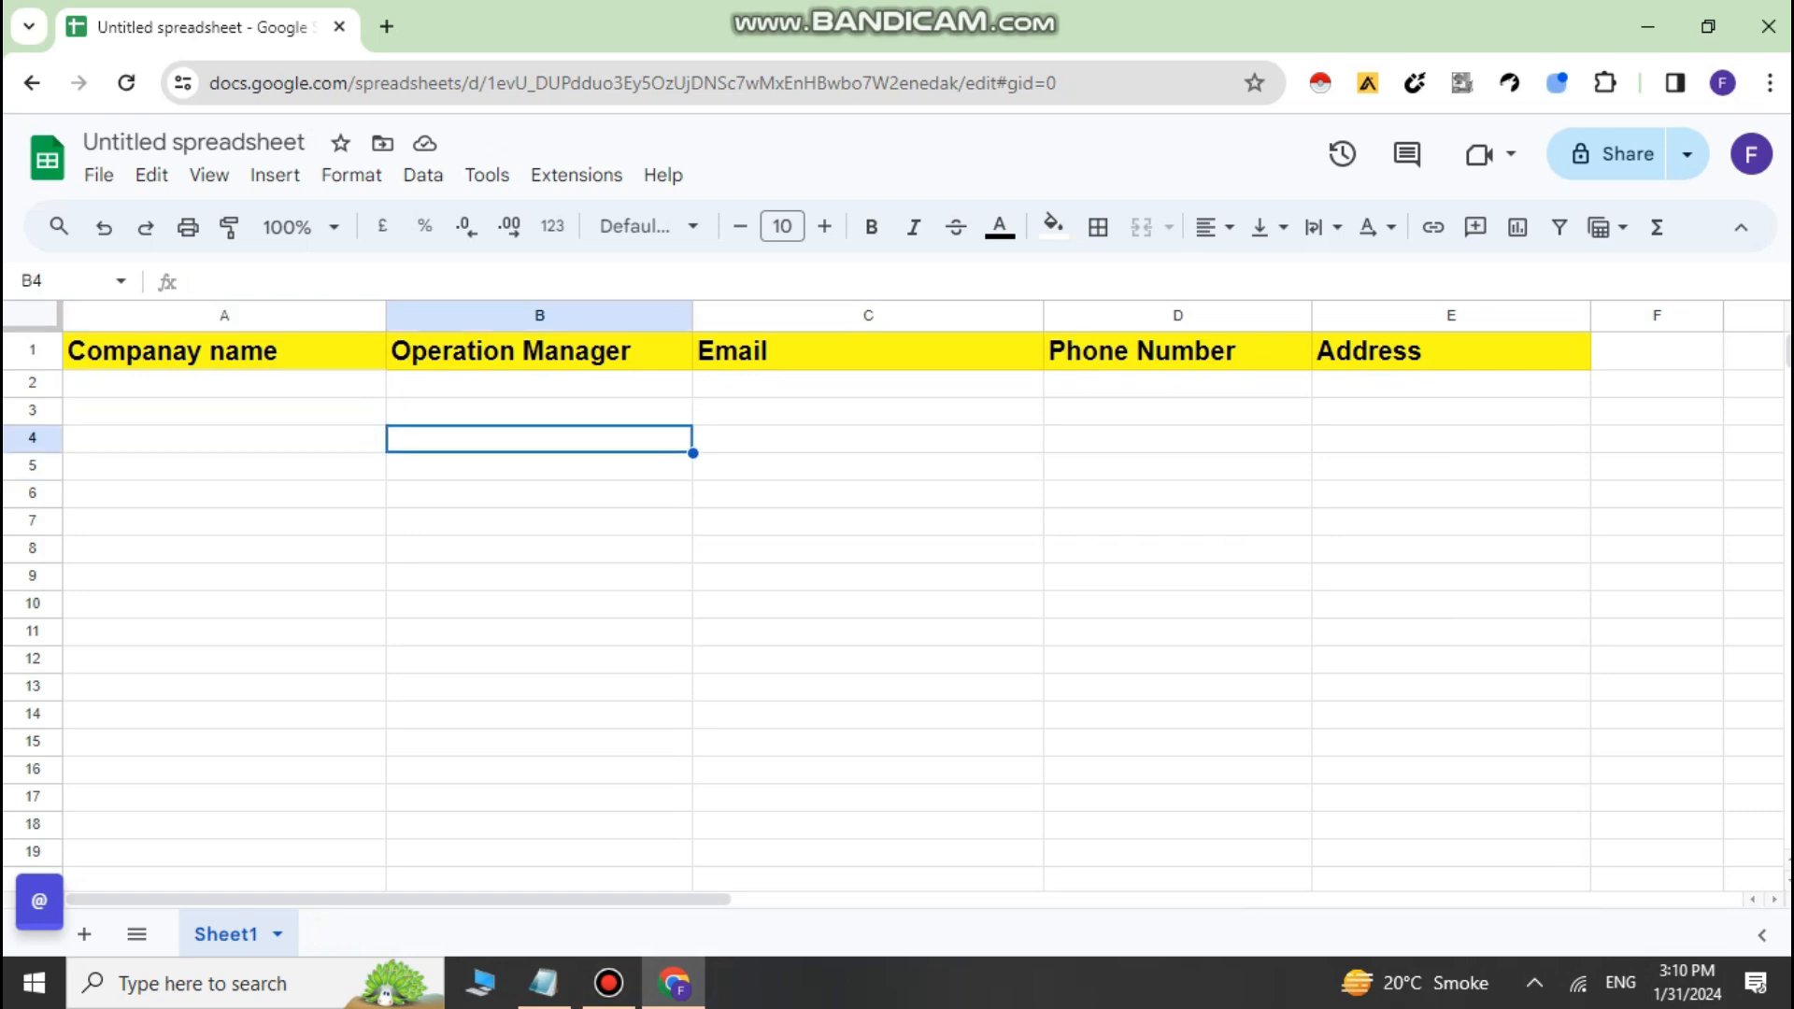
Search Google for "apollo" in a new browser tab, open the Apollo.io website and log in
{"action": "left_click", "coordinate": [386, 27]}
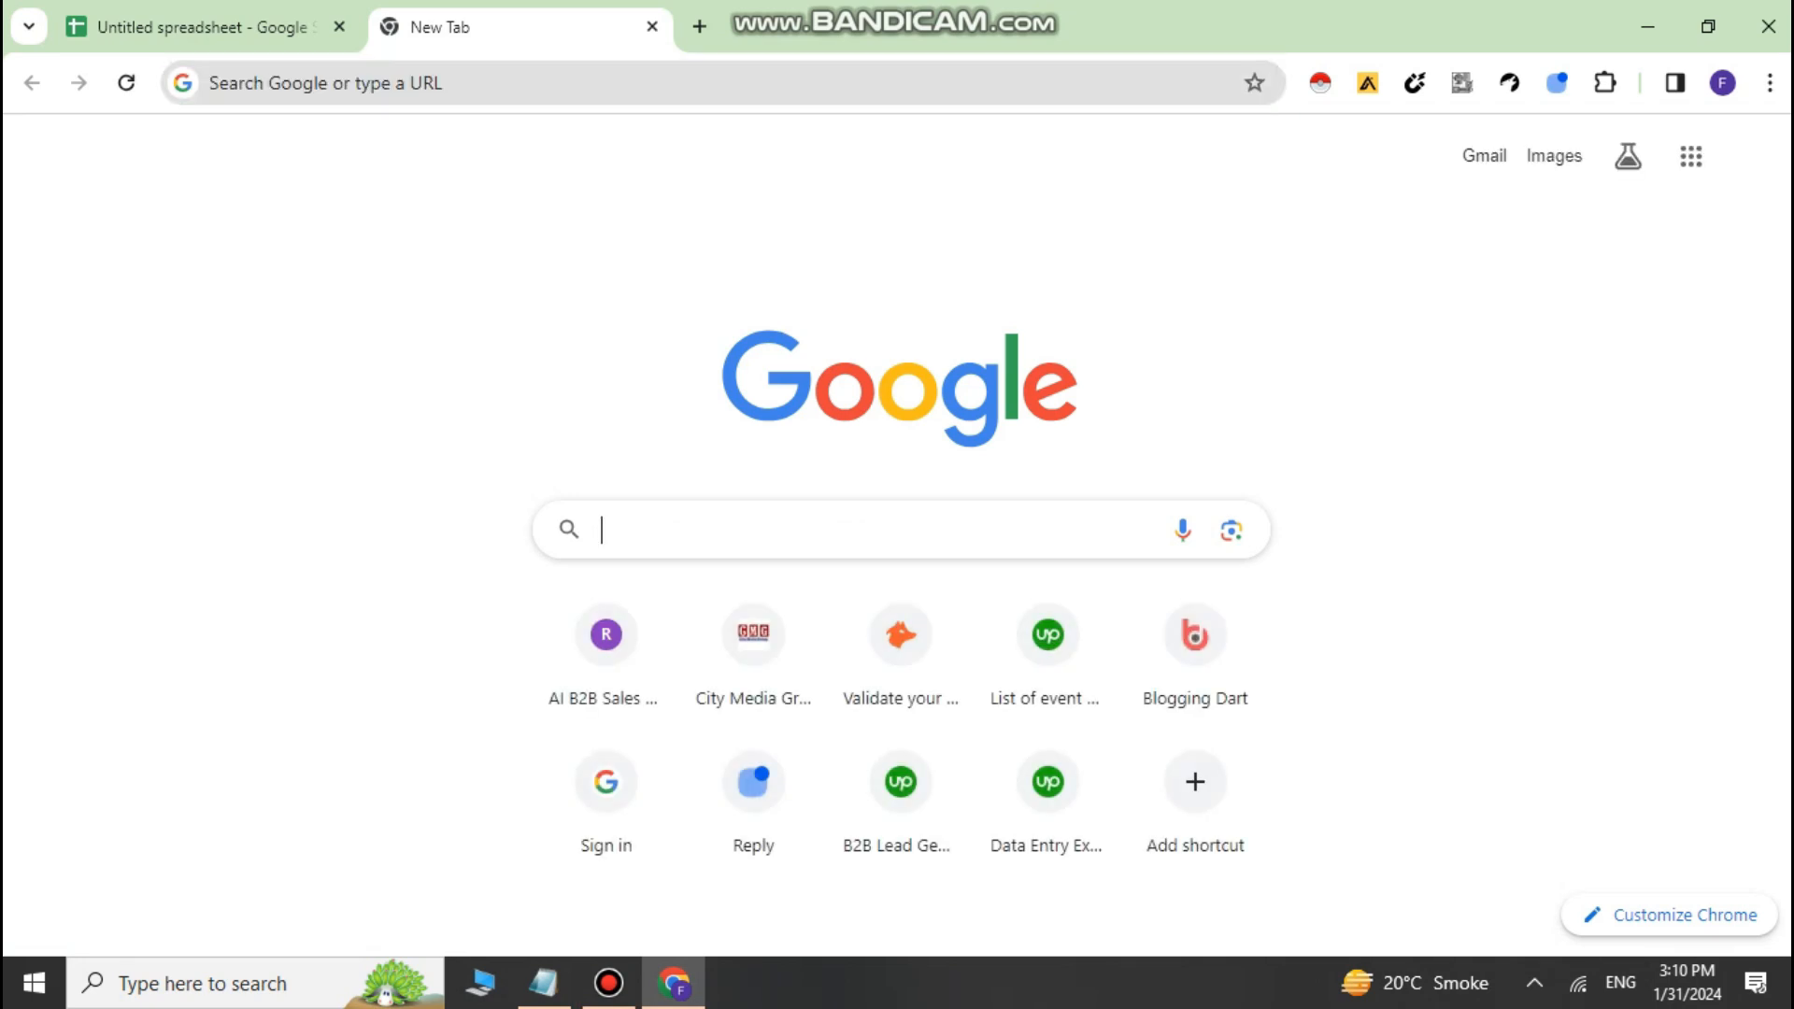
{"action": "left_click", "coordinate": [710, 588]}
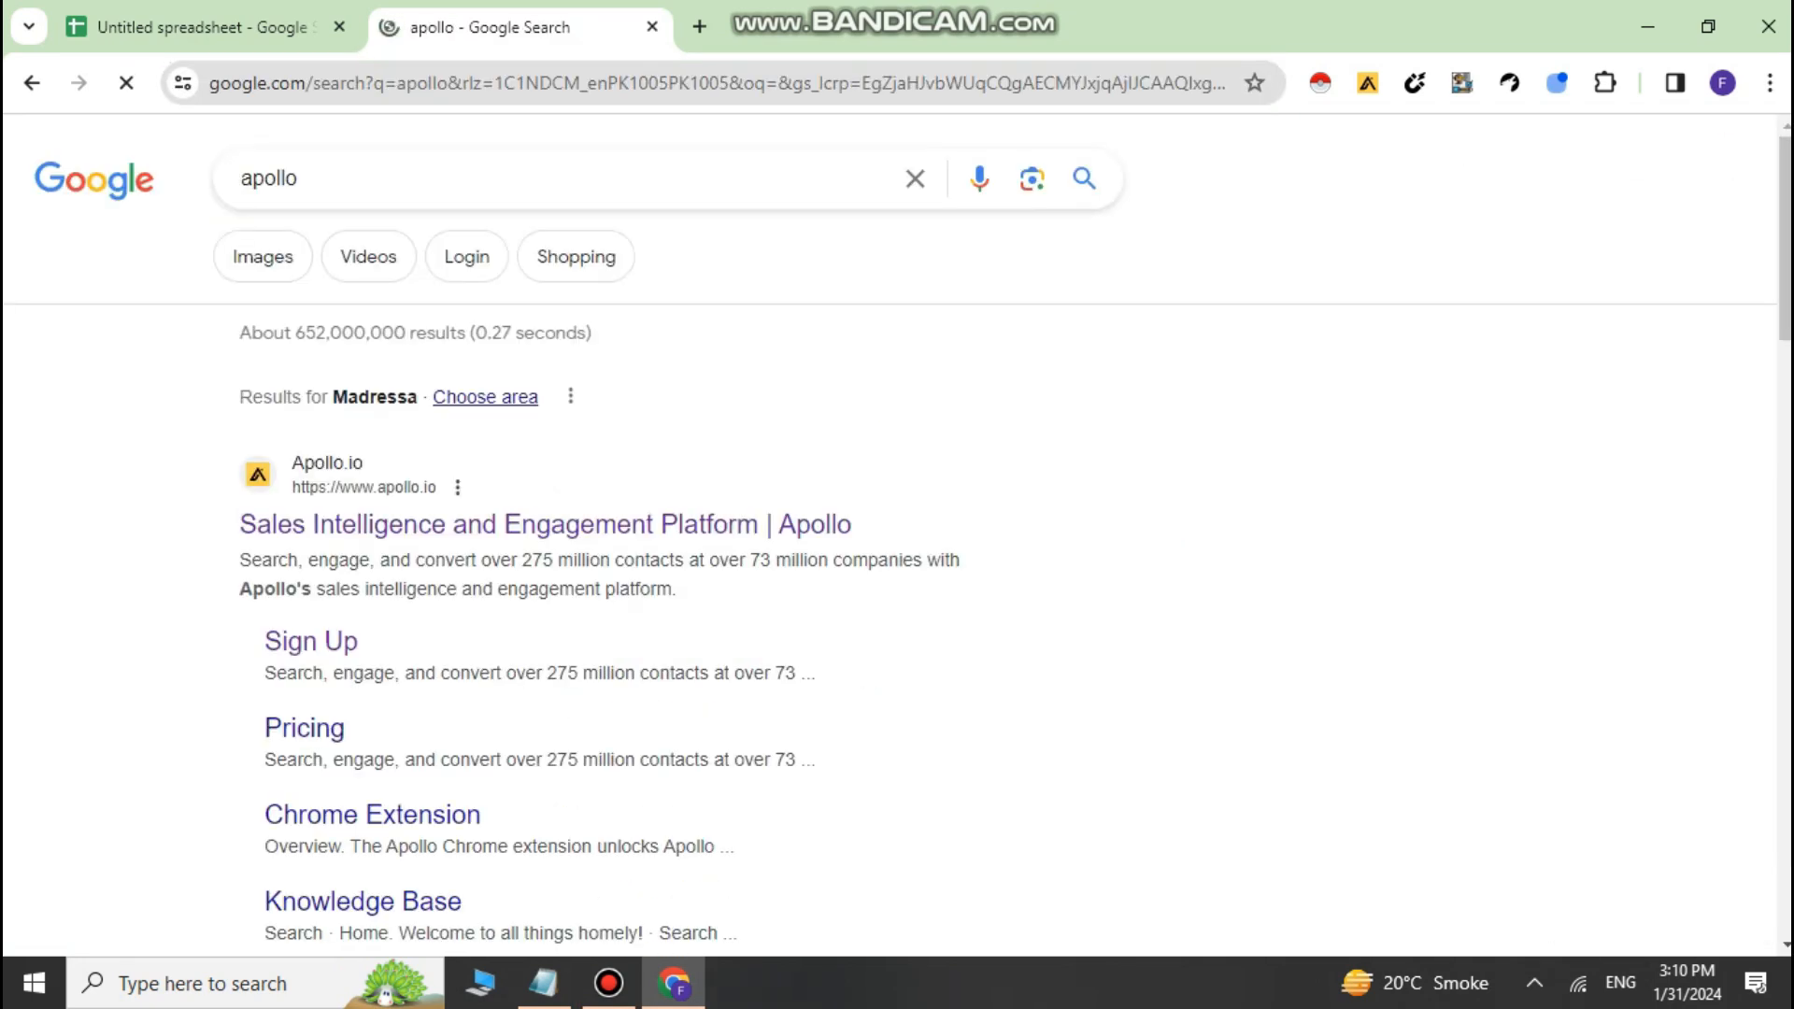
{"action": "left_click", "coordinate": [523, 525]}
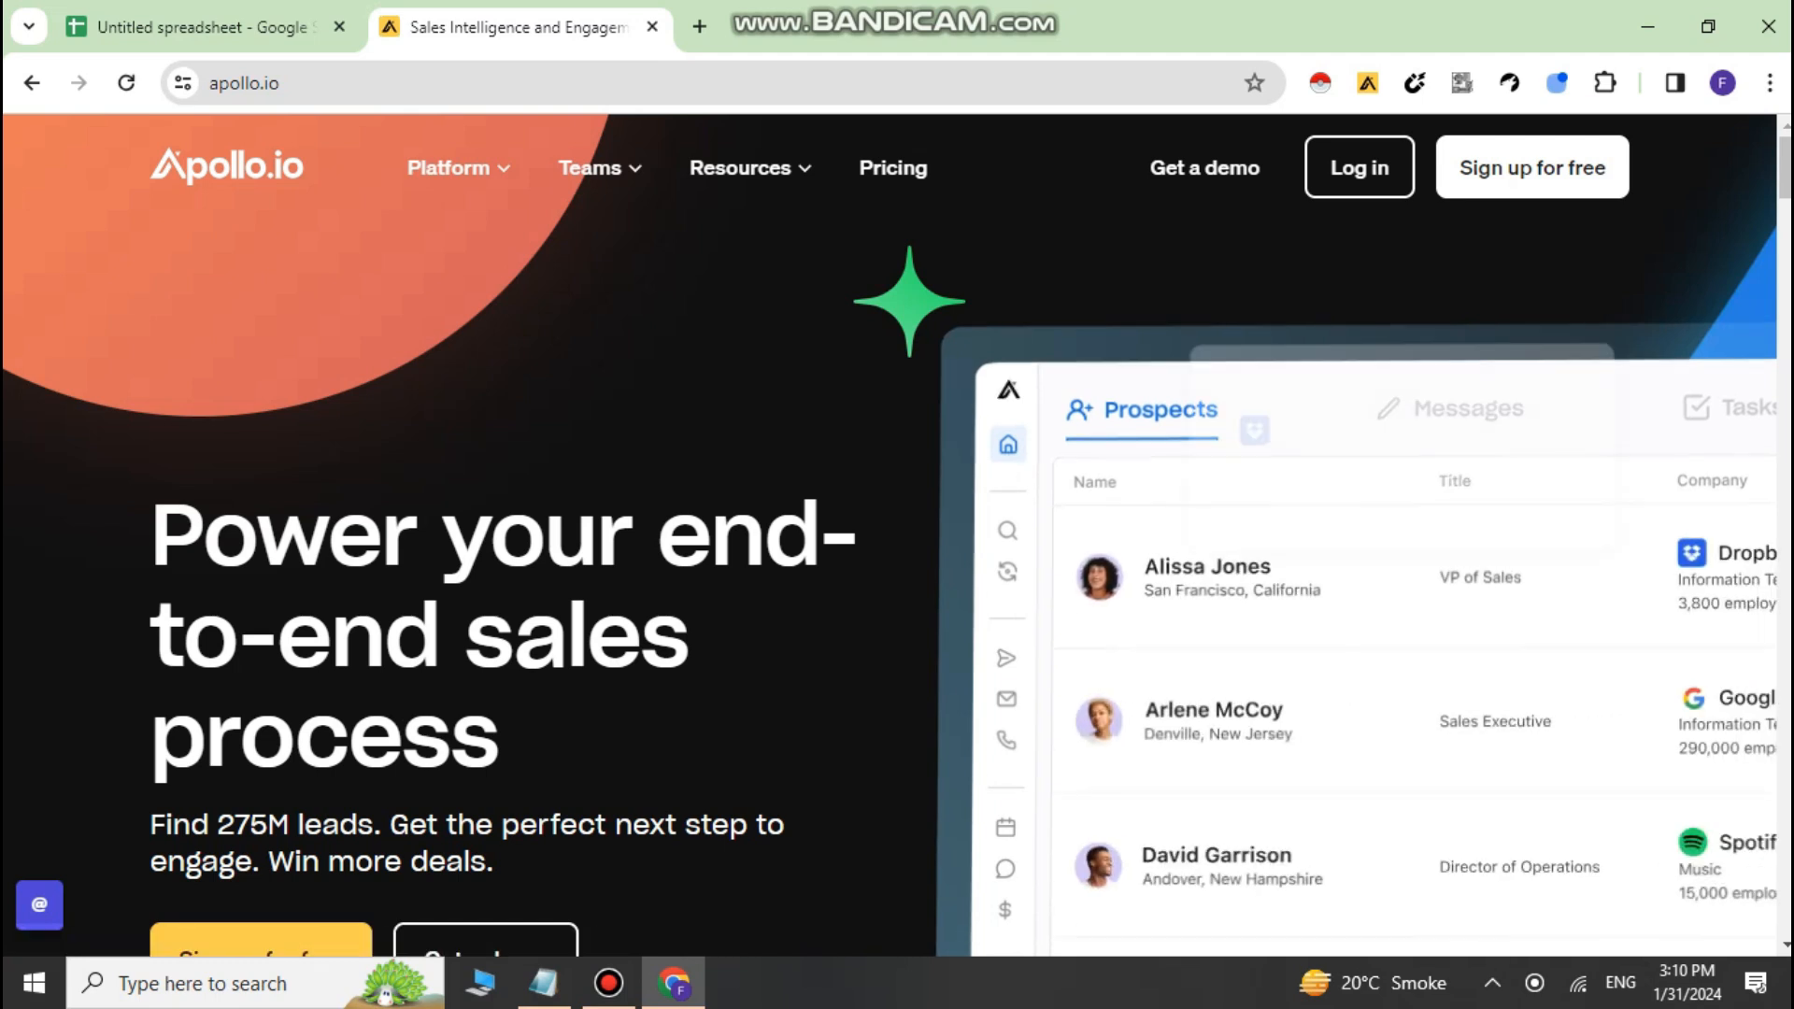
{"action": "scroll", "coordinate": [897, 535], "scroll_direction": "down", "scroll_amount": 2}
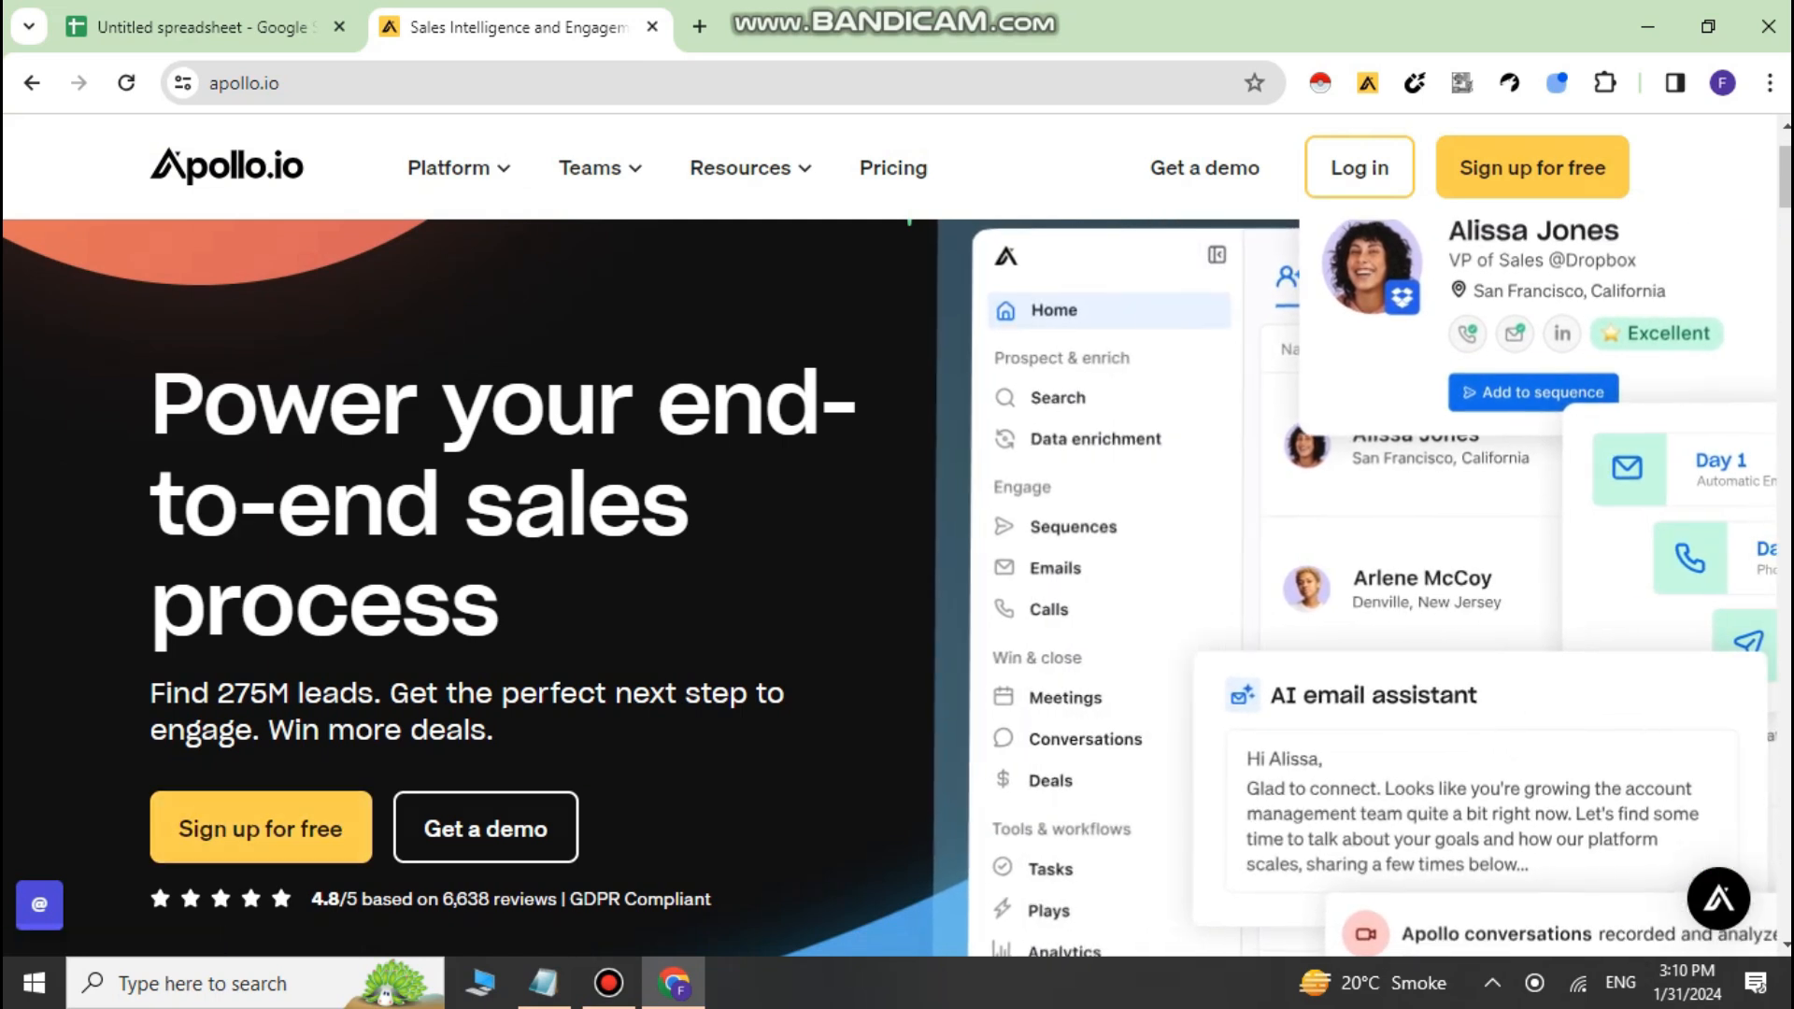
{"action": "left_click", "coordinate": [1359, 168]}
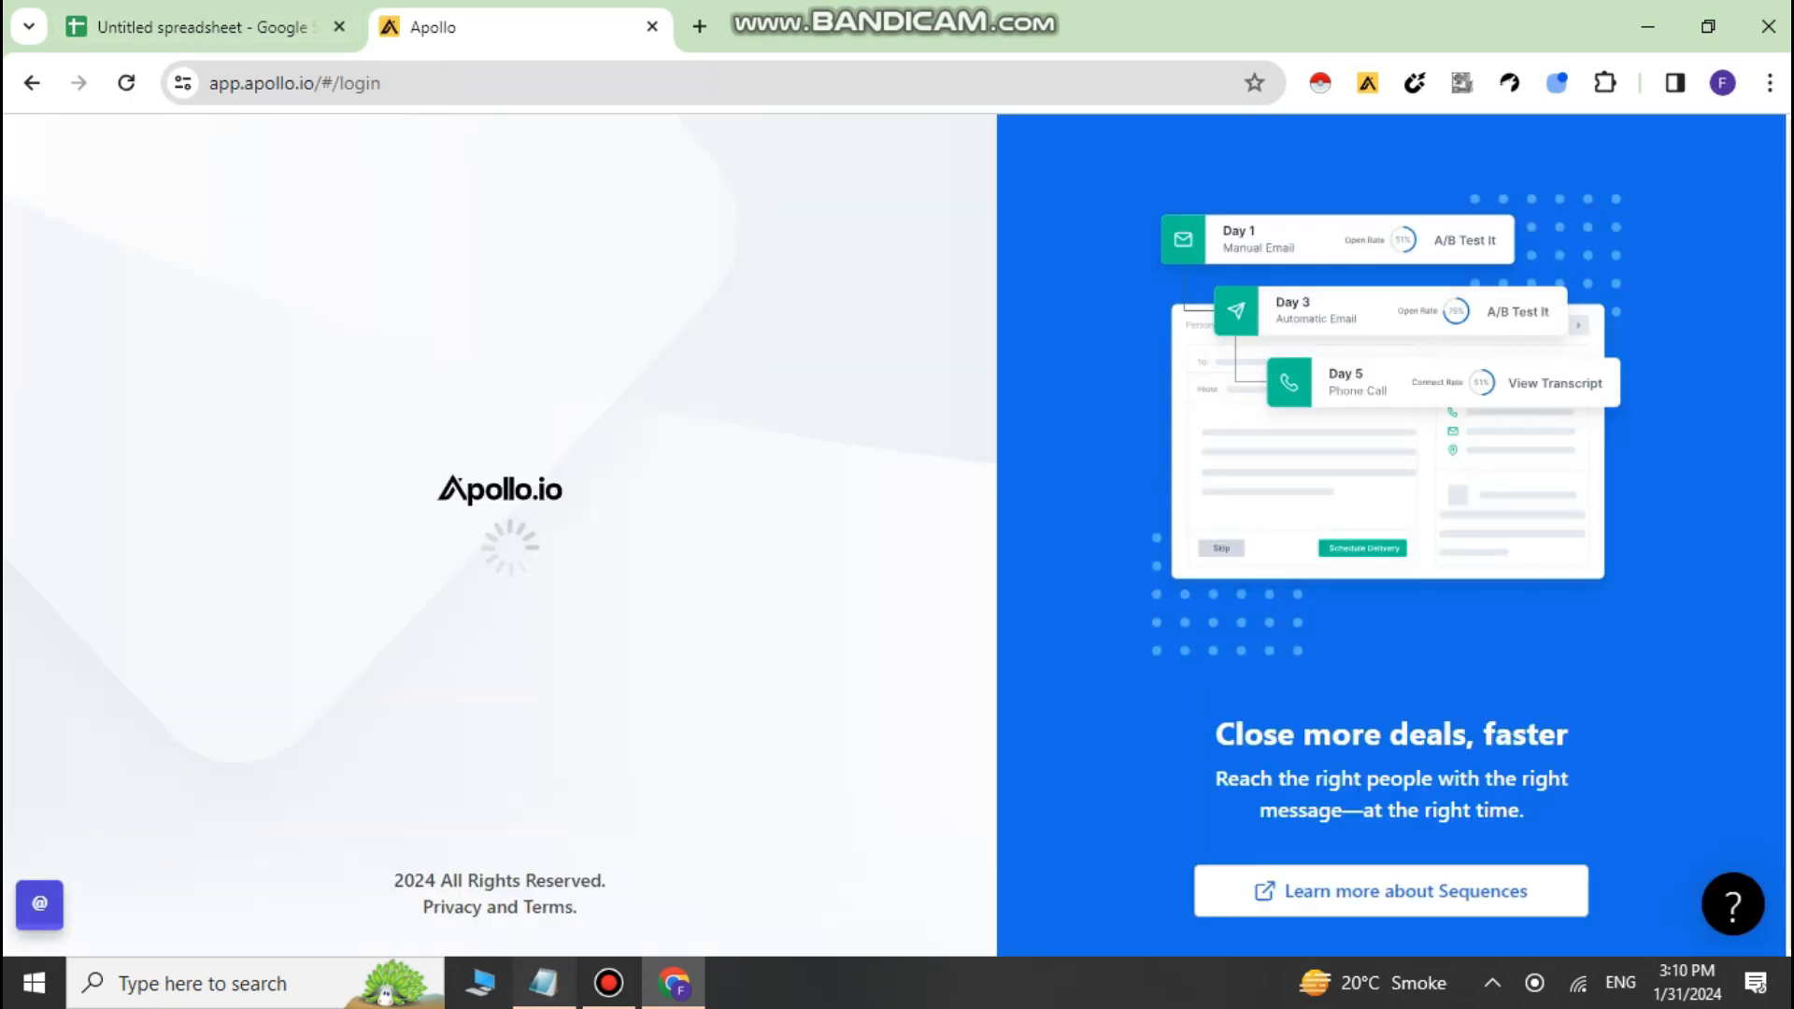
Switch to Notepad, copy the word "solar" from the brief's title and minimize the note
{"action": "left_click", "coordinate": [542, 983]}
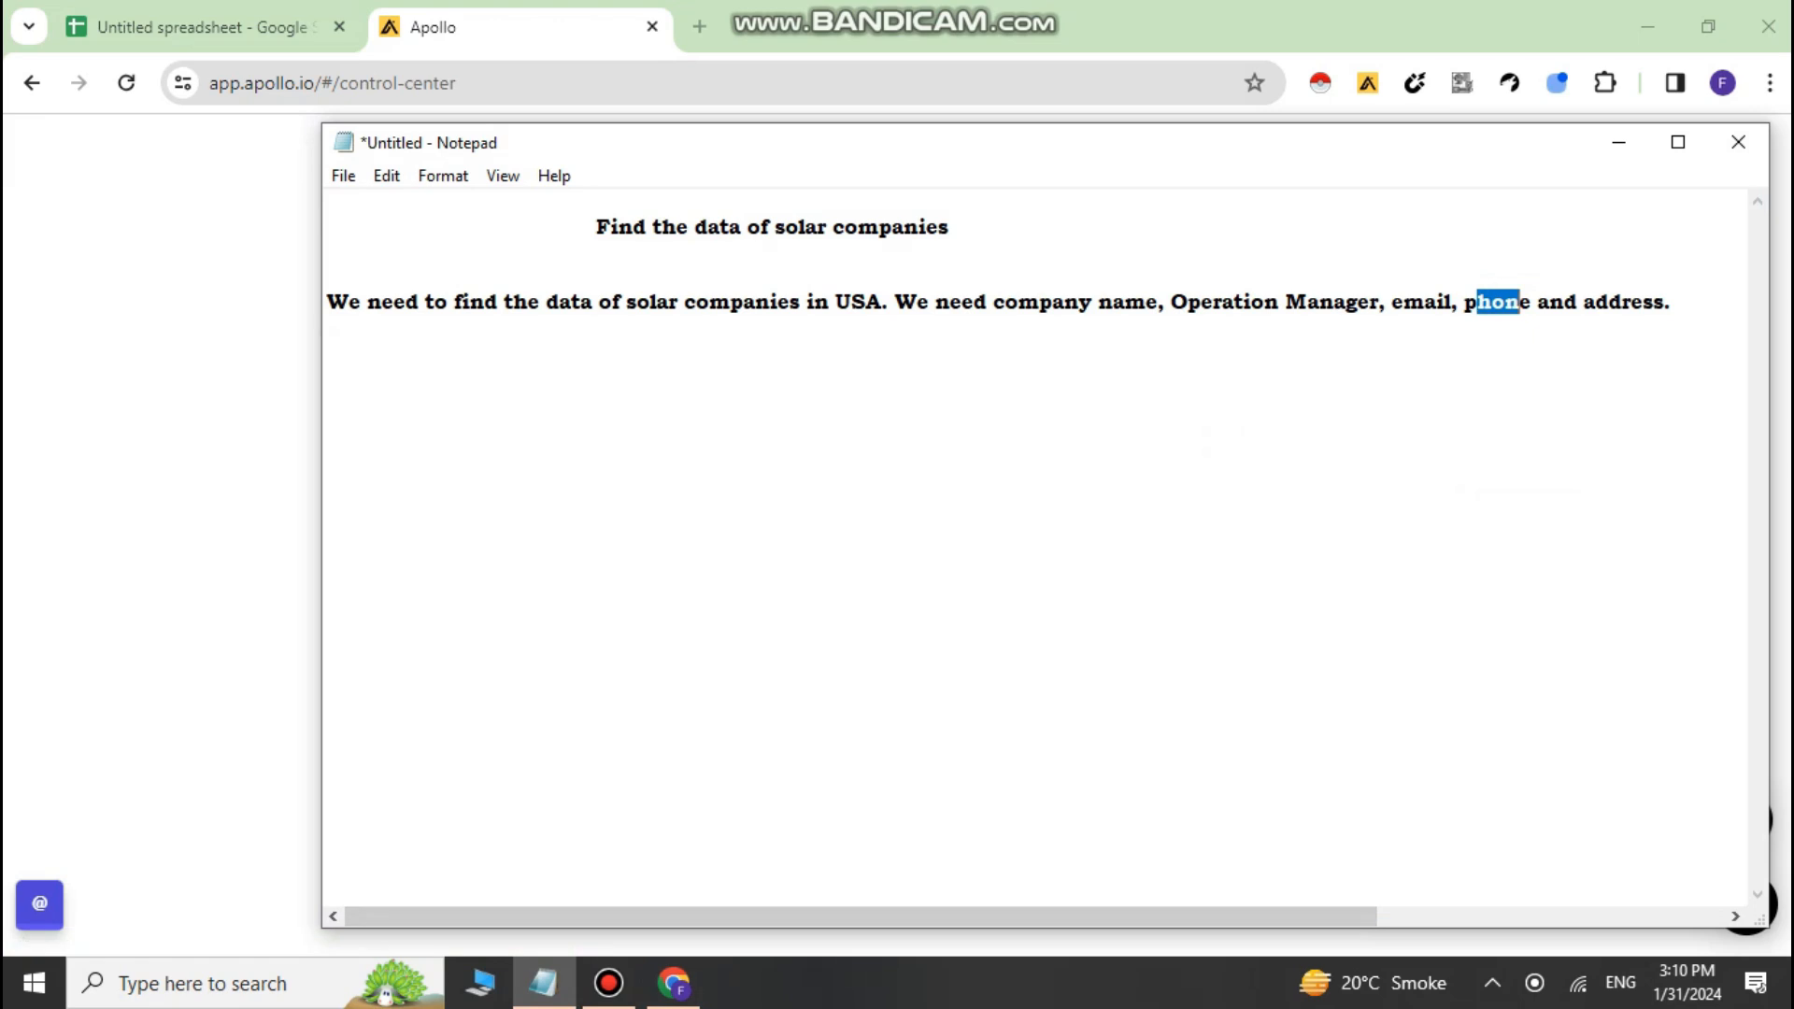
{"action": "left_click_drag", "start_coordinate": [776, 227], "coordinate": [827, 227]}
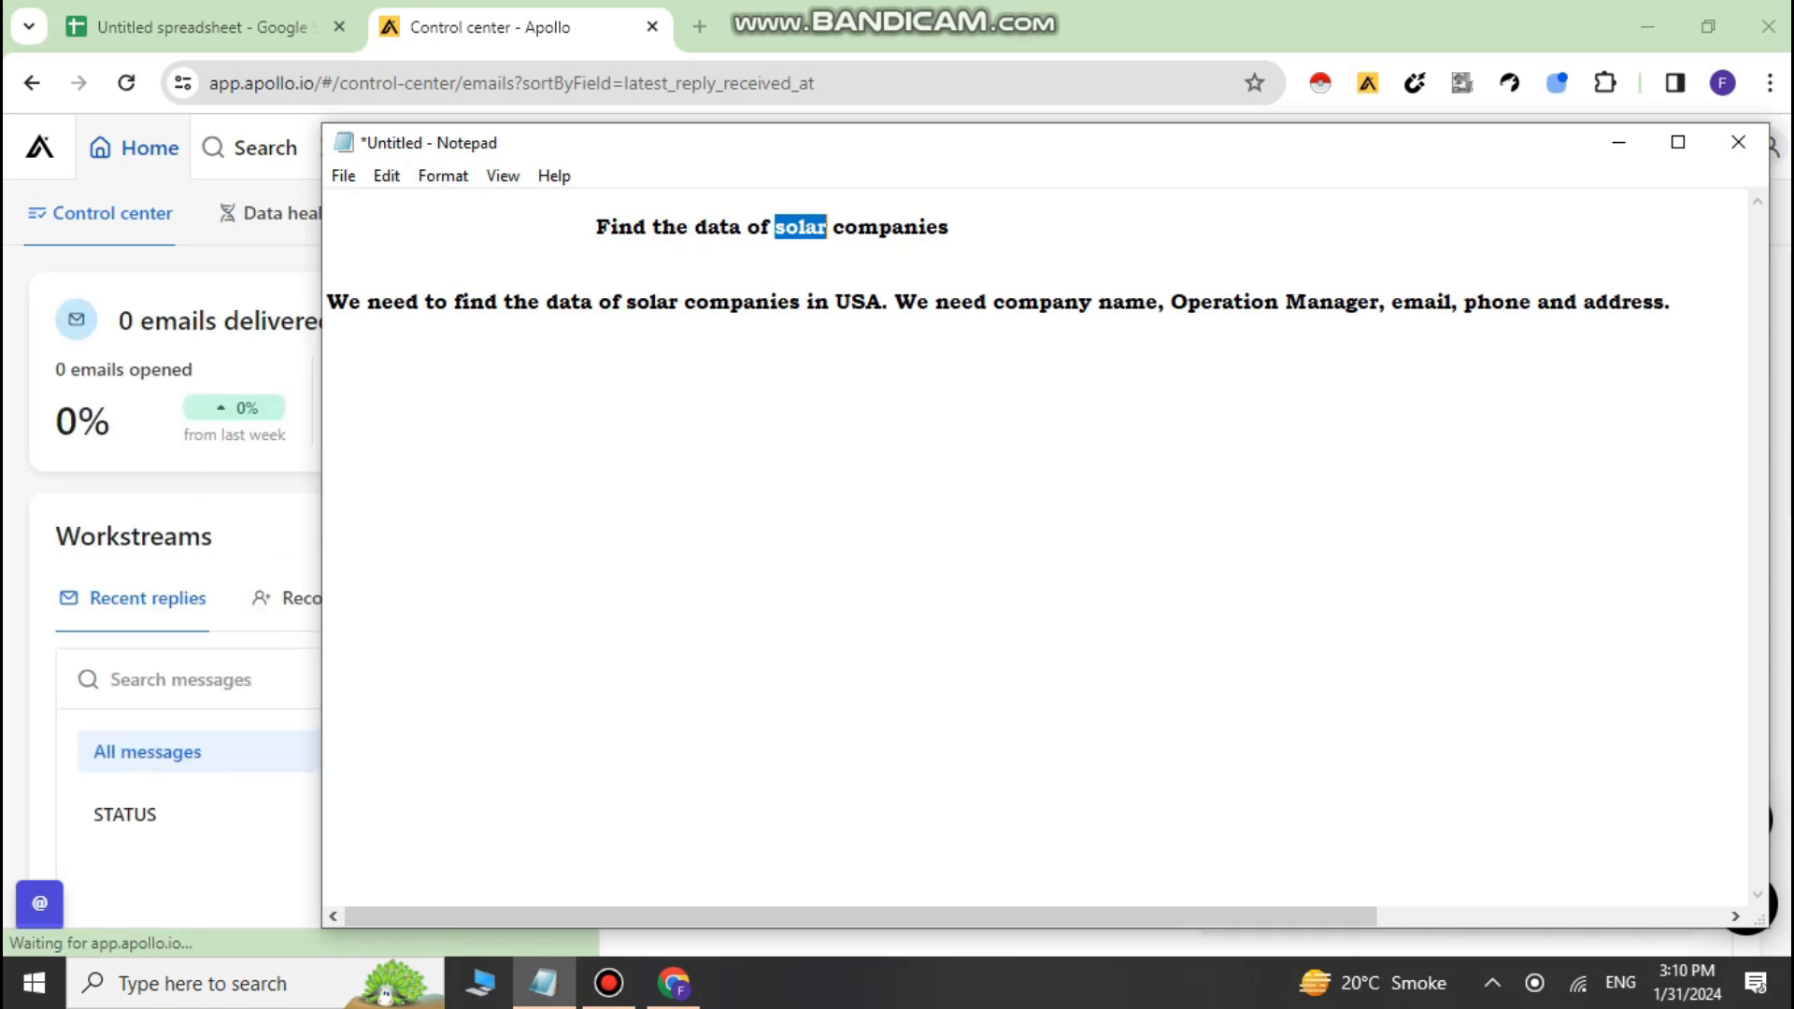
{"action": "right_click", "coordinate": [467, 223]}
{"action": "left_click", "coordinate": [509, 304]}
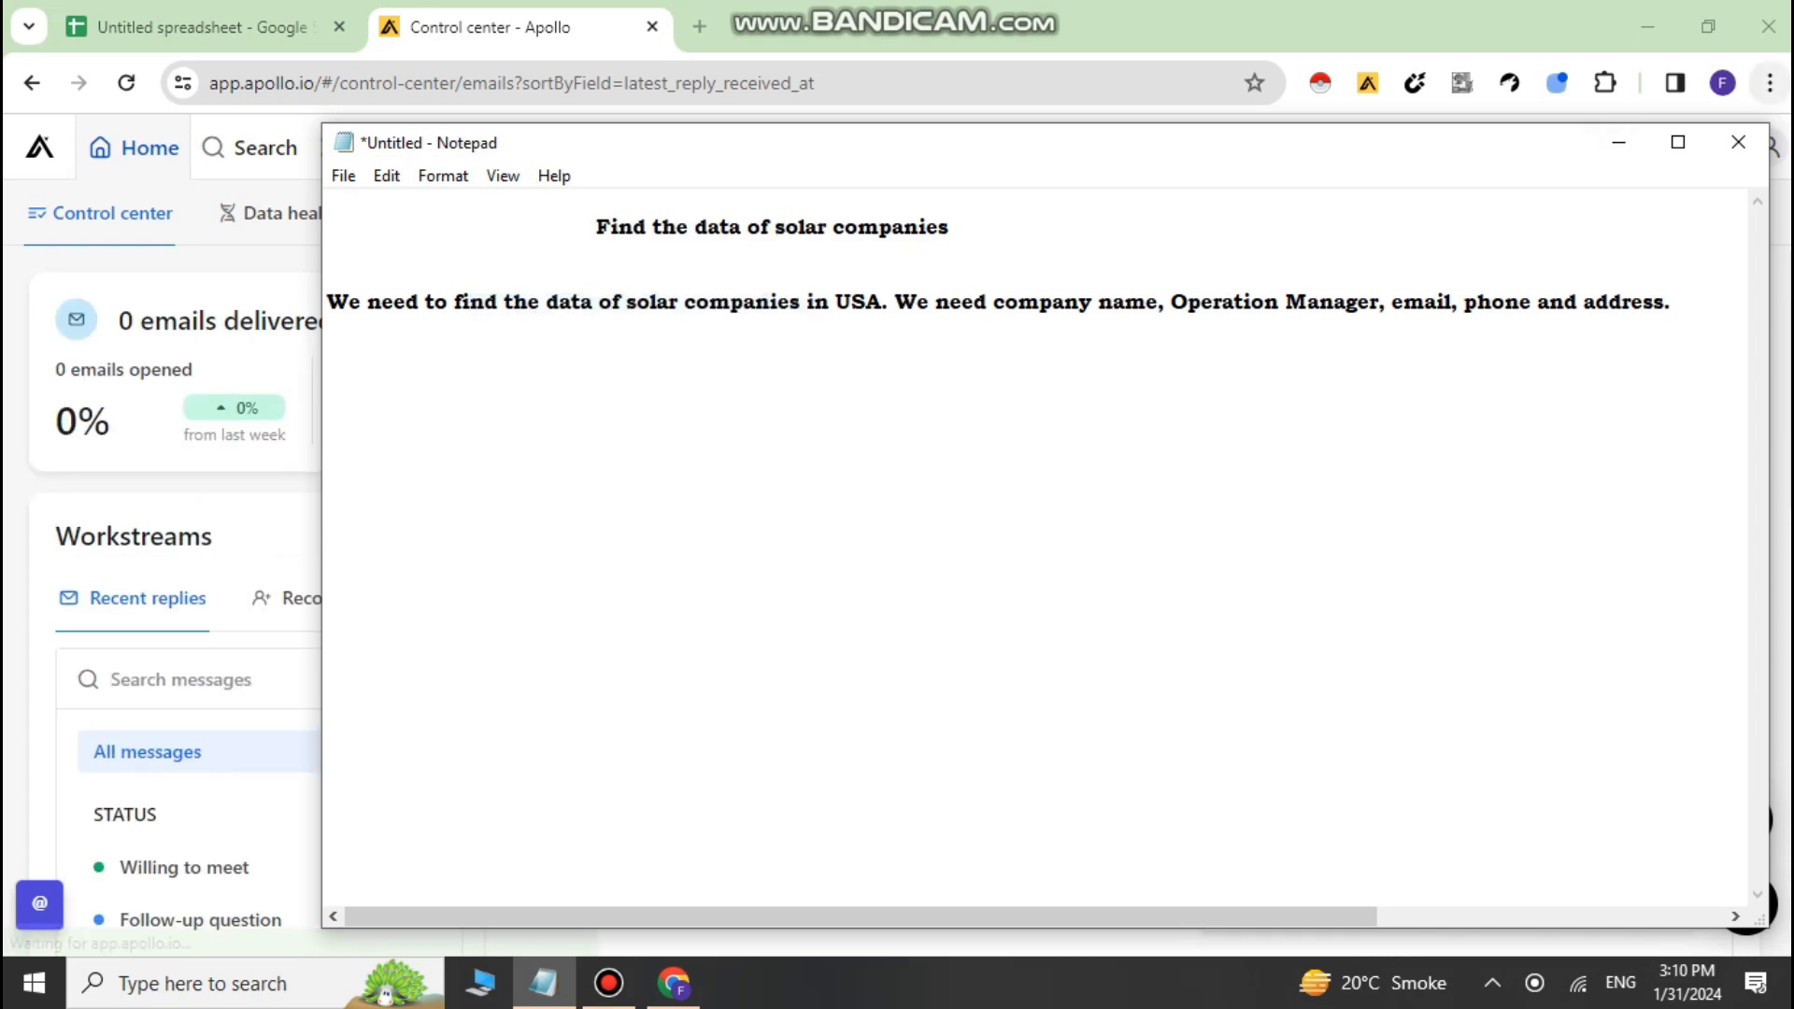
{"action": "left_click", "coordinate": [1619, 142]}
Open Apollo's company search and search for companies with the copied keyword "solar"
{"action": "left_click", "coordinate": [253, 147]}
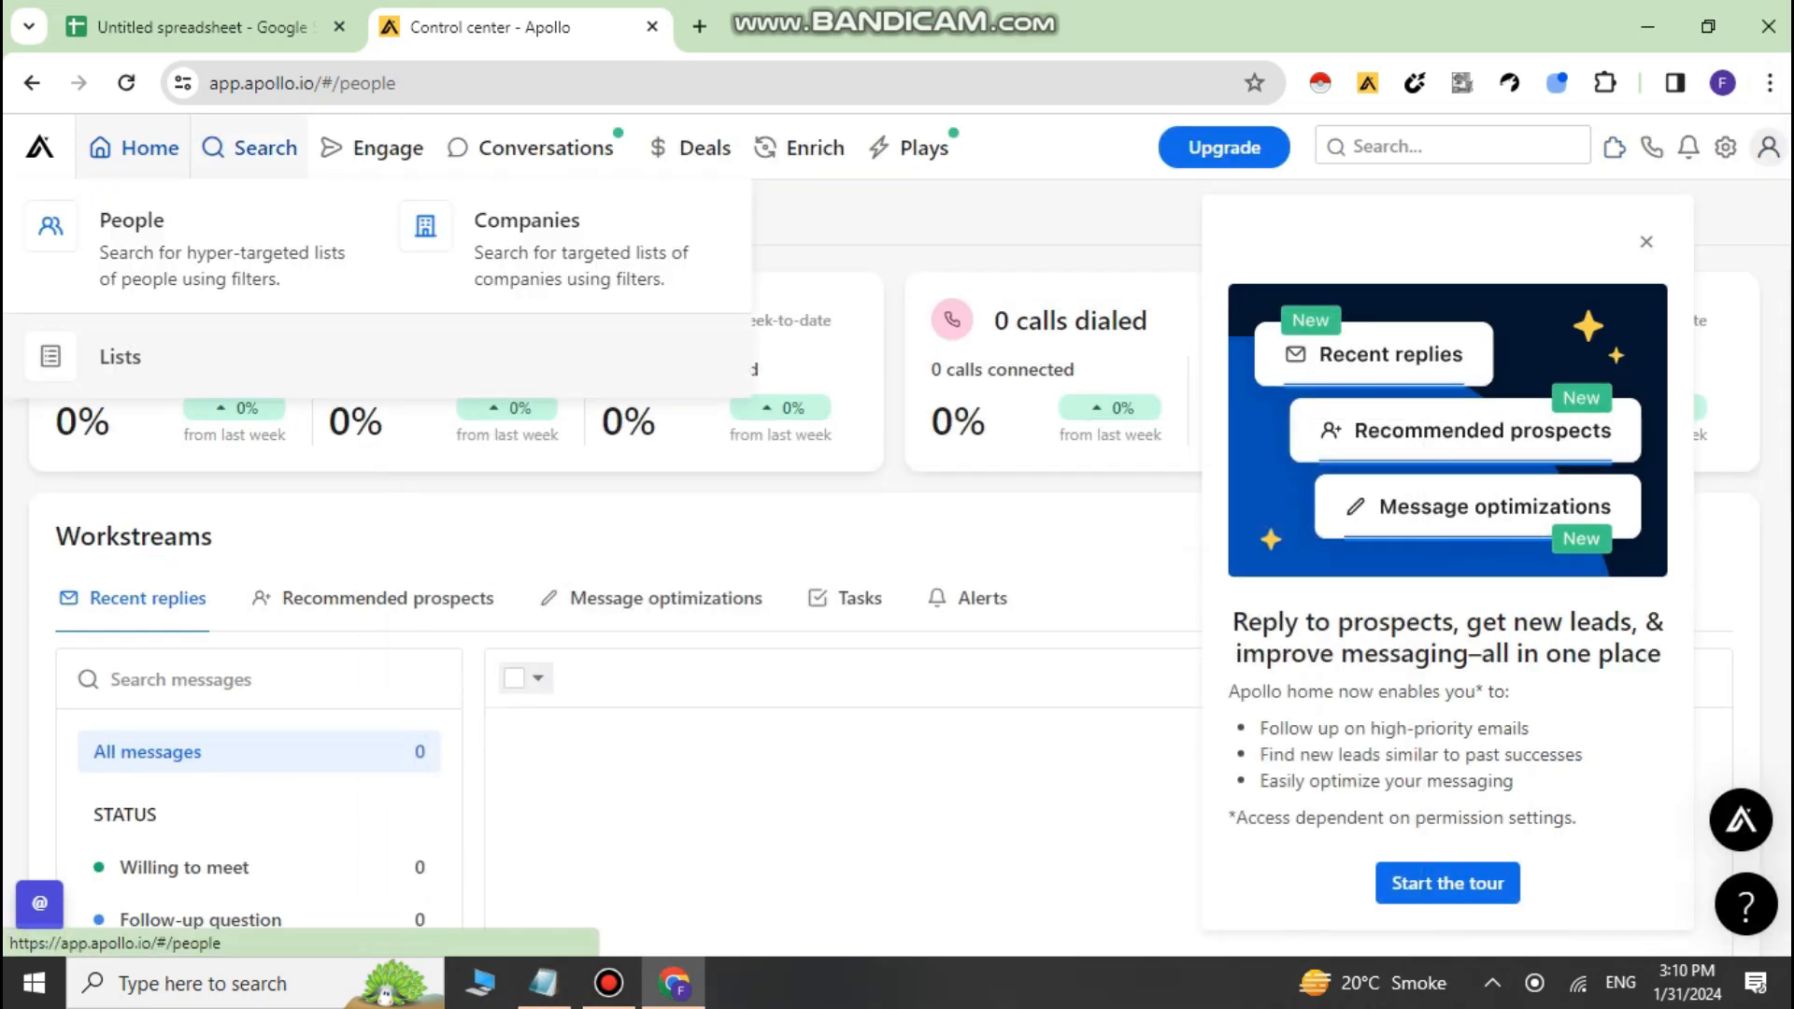
{"action": "left_click", "coordinate": [131, 233]}
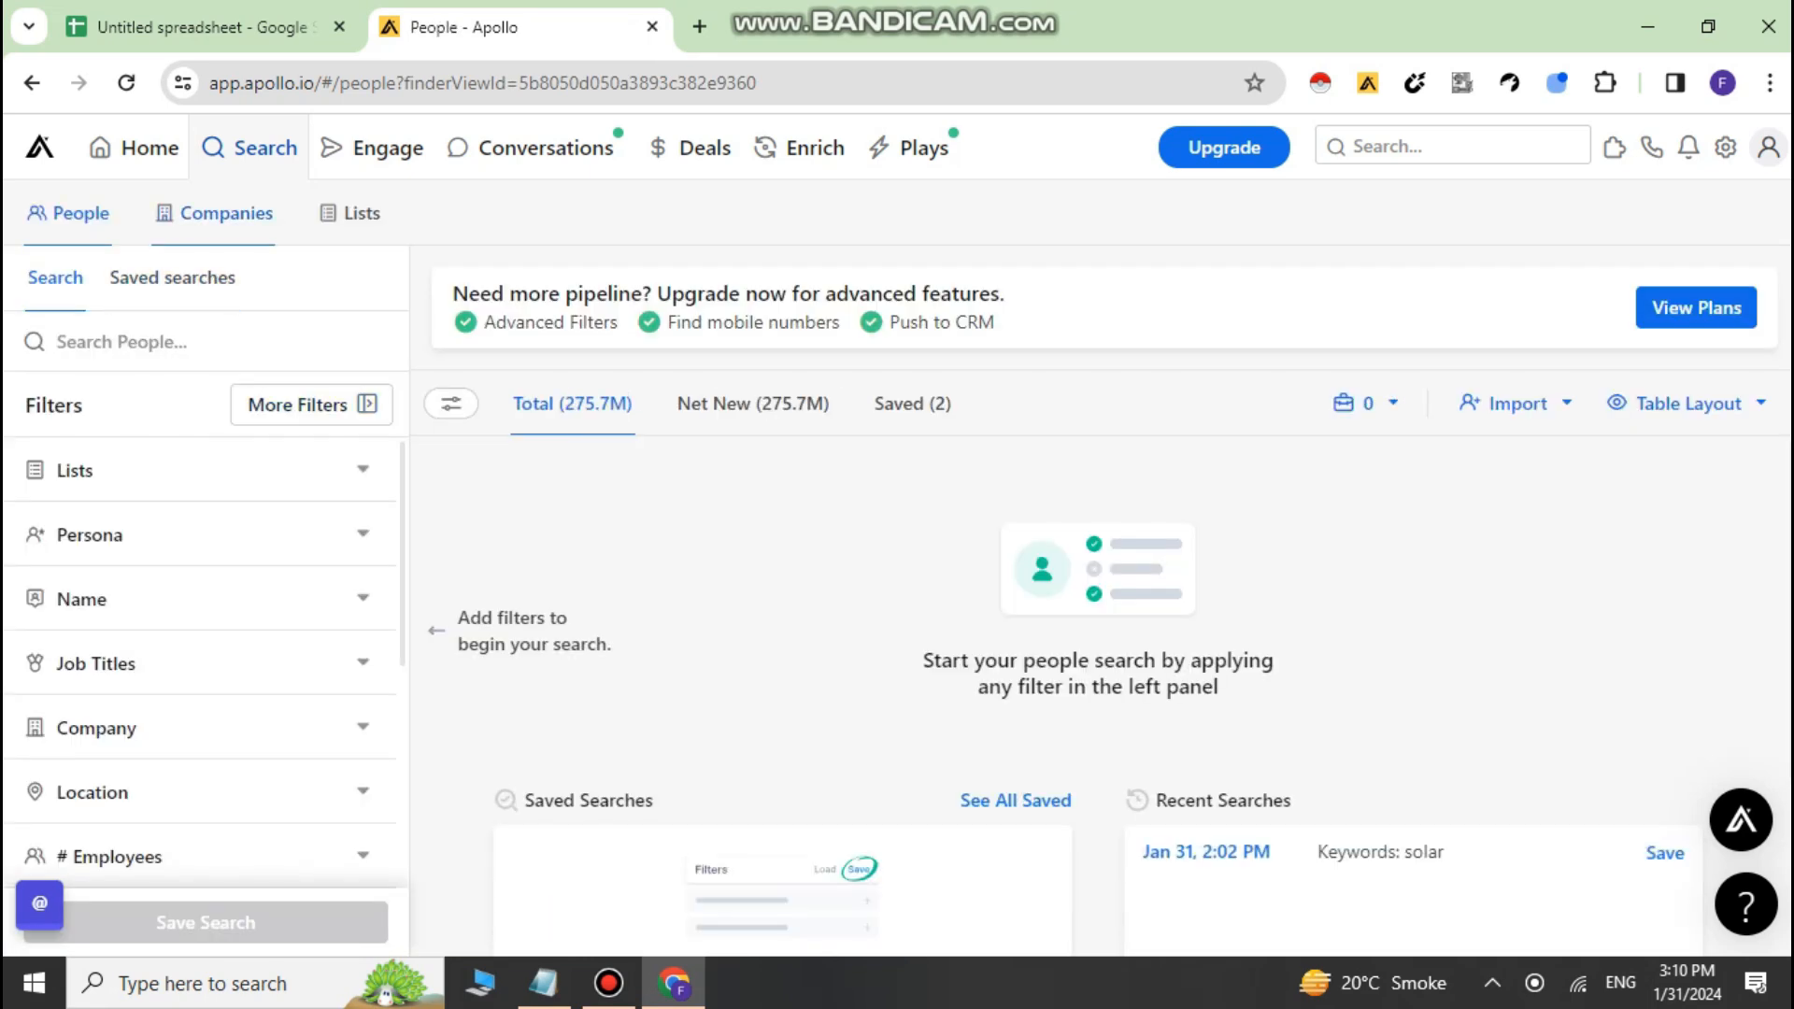
{"action": "left_click", "coordinate": [214, 213]}
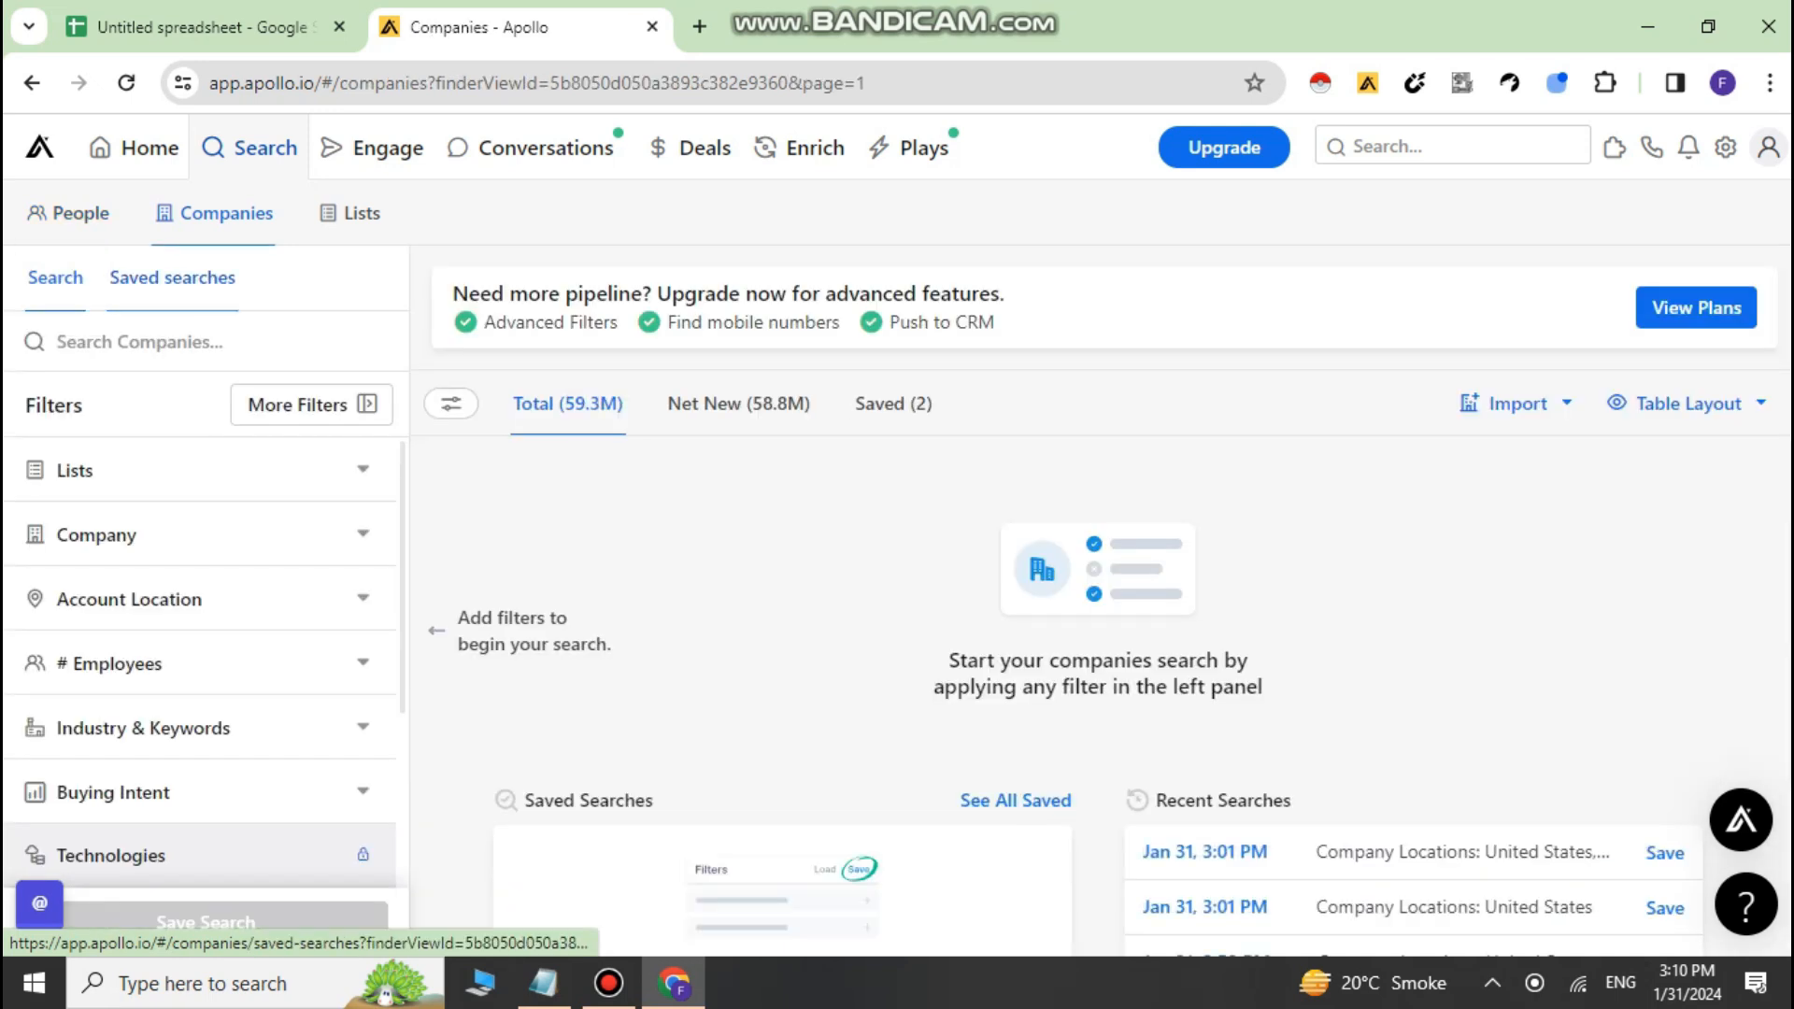
{"action": "right_click", "coordinate": [134, 345]}
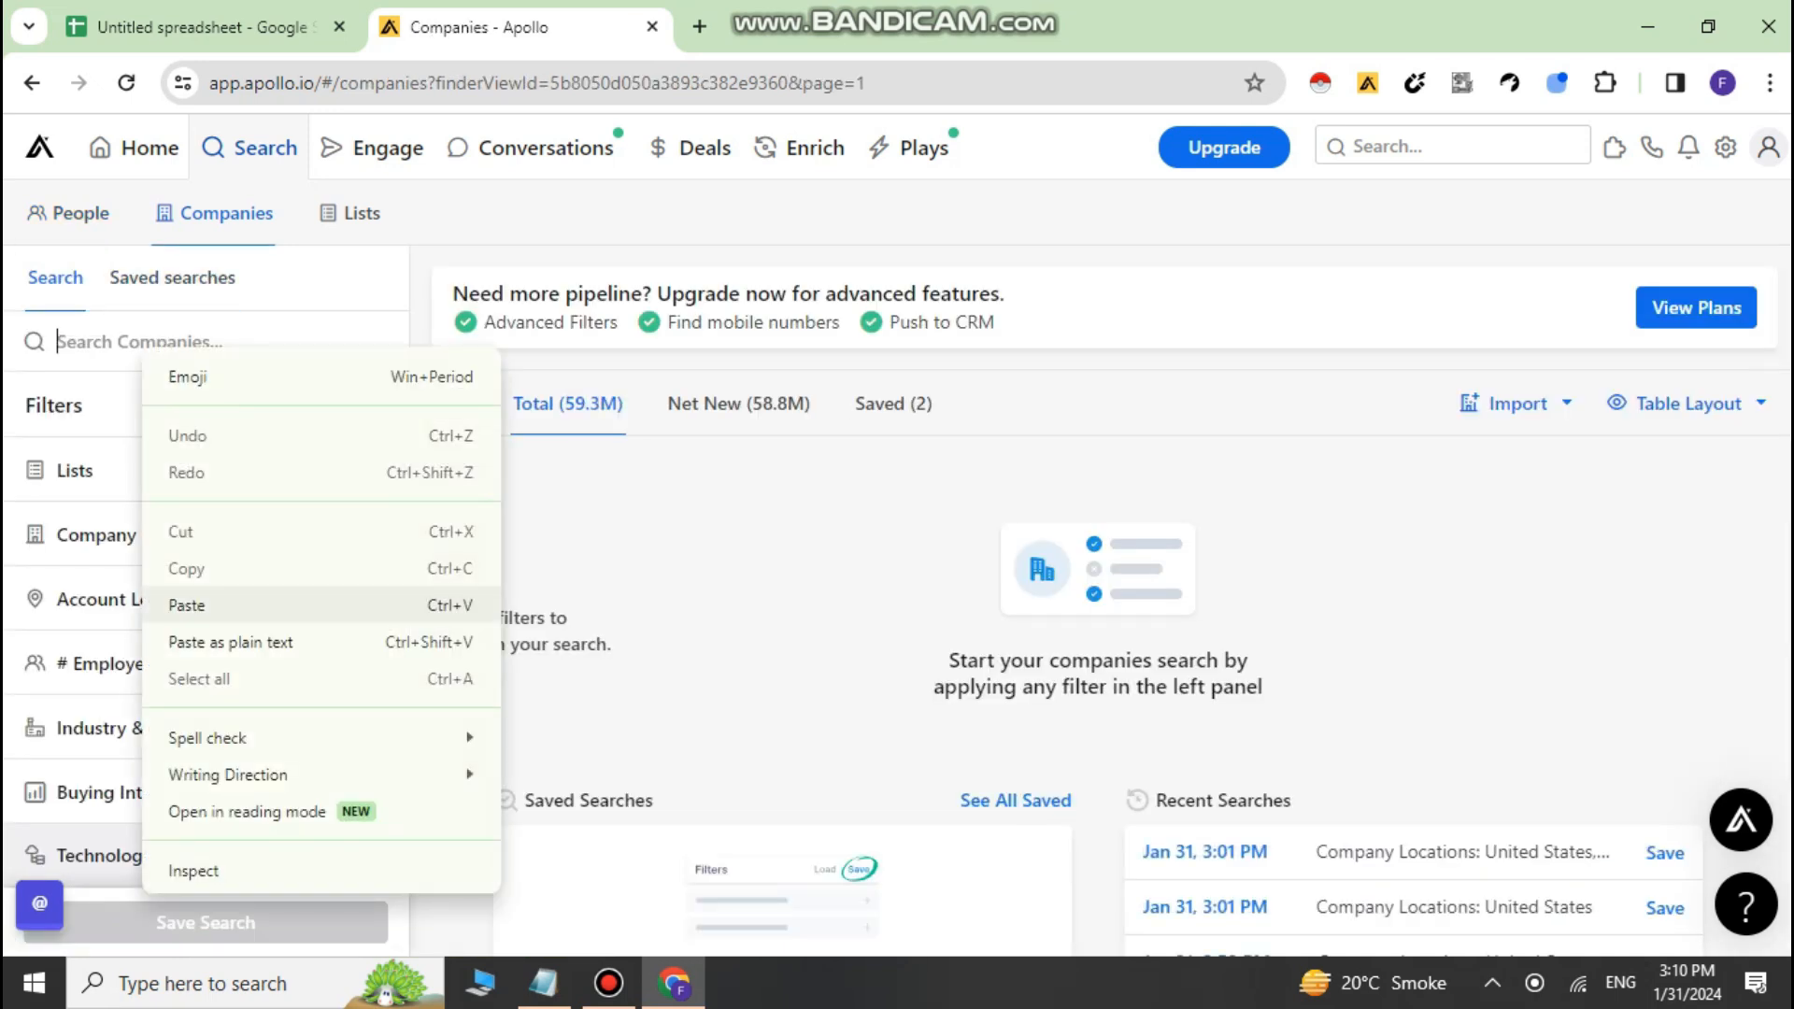
{"action": "left_click", "coordinate": [182, 605]}
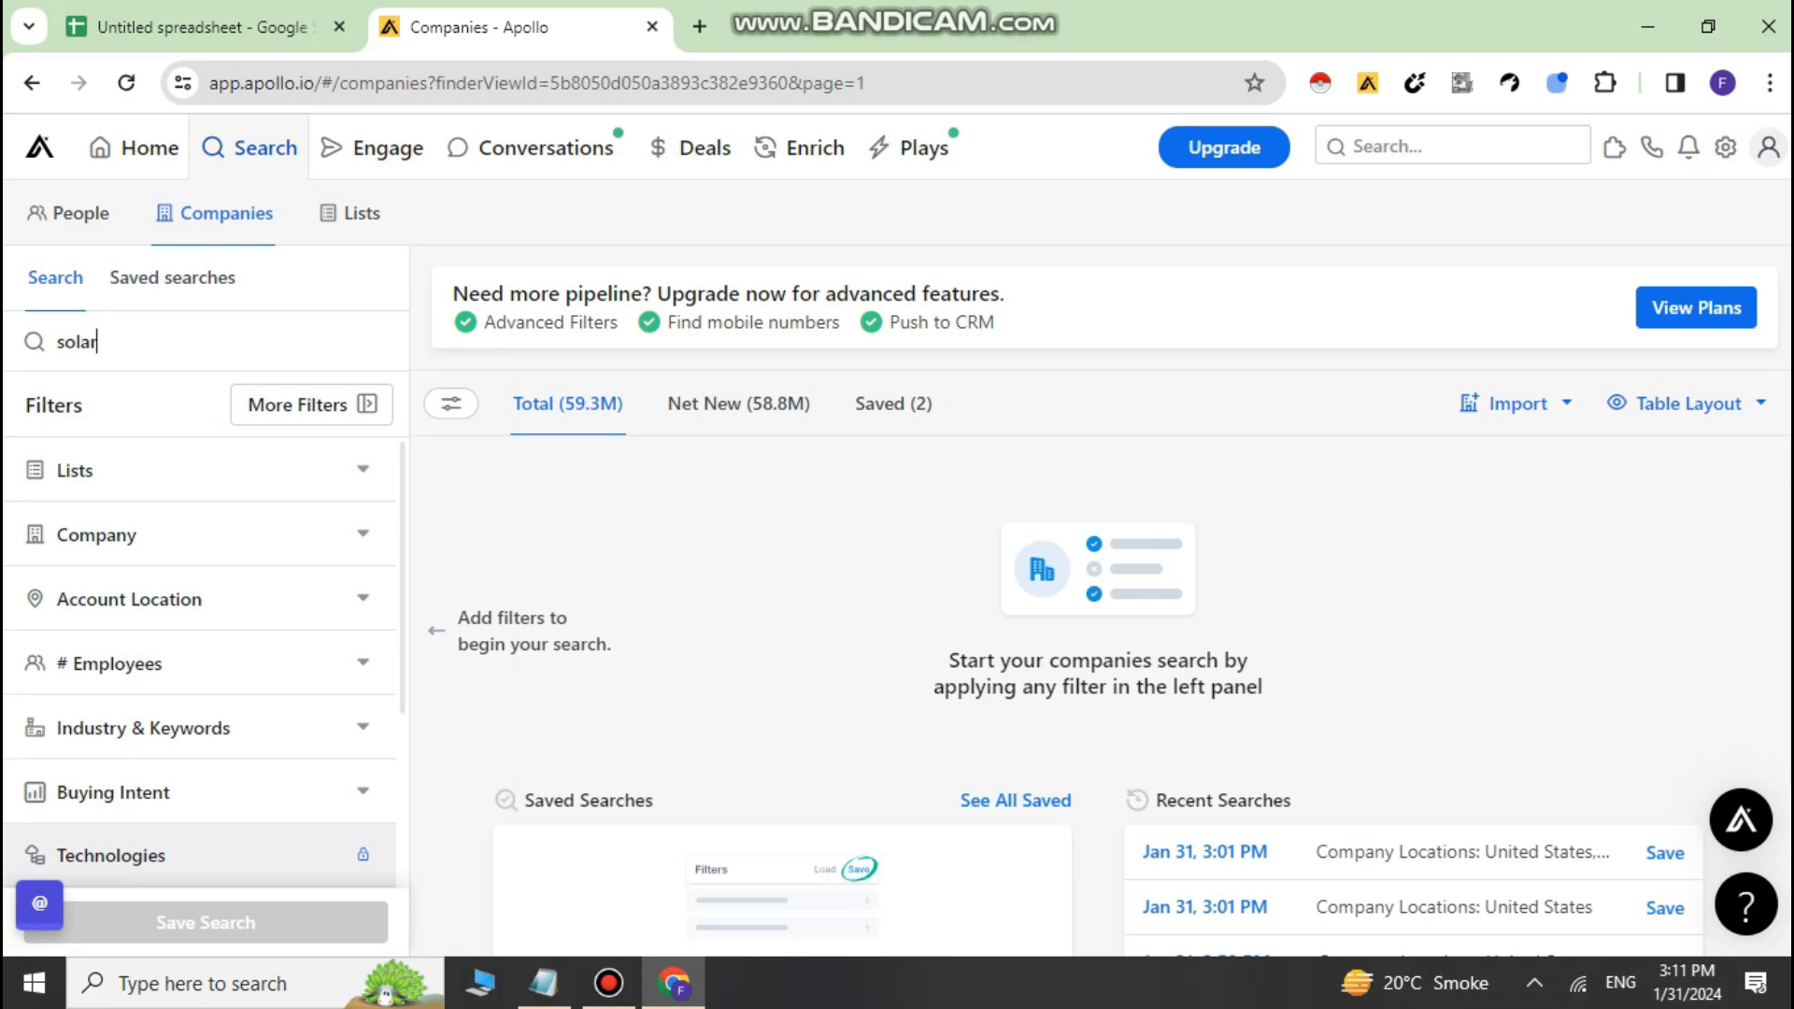
{"action": "key", "text": "Return"}
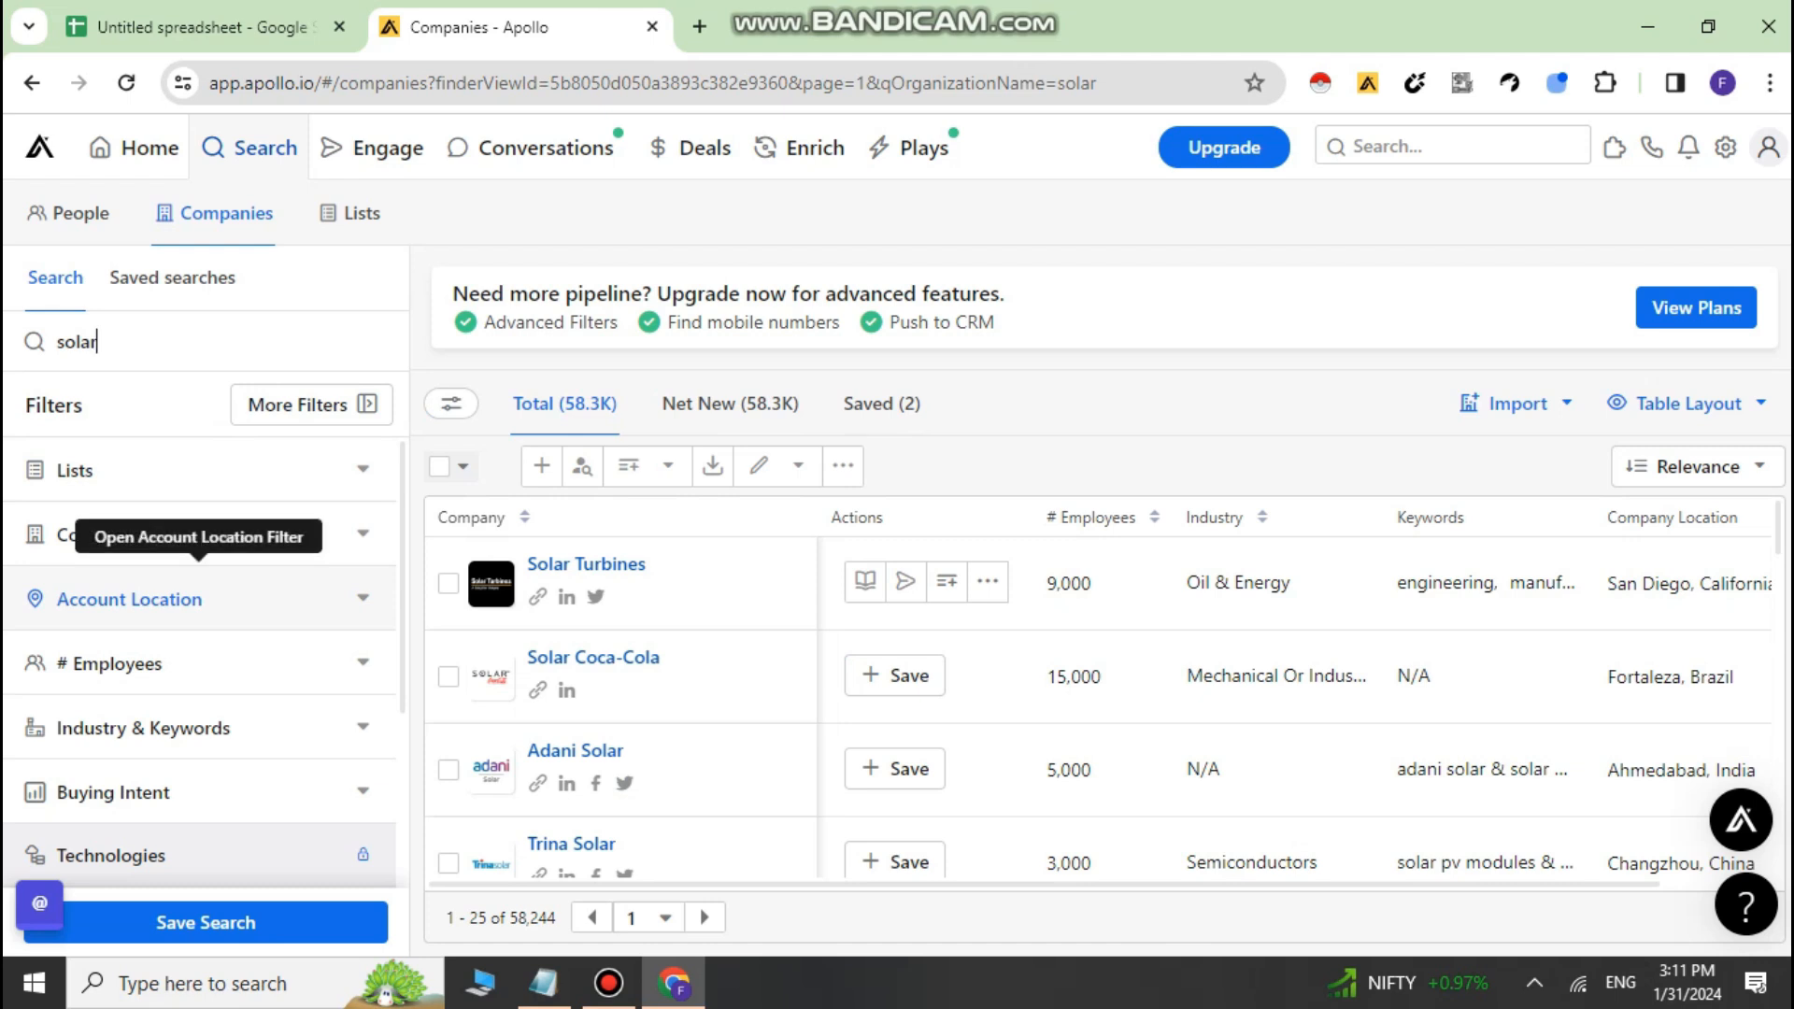
Filter the solar company results by account location, choosing the United States region
{"action": "left_click", "coordinate": [198, 599]}
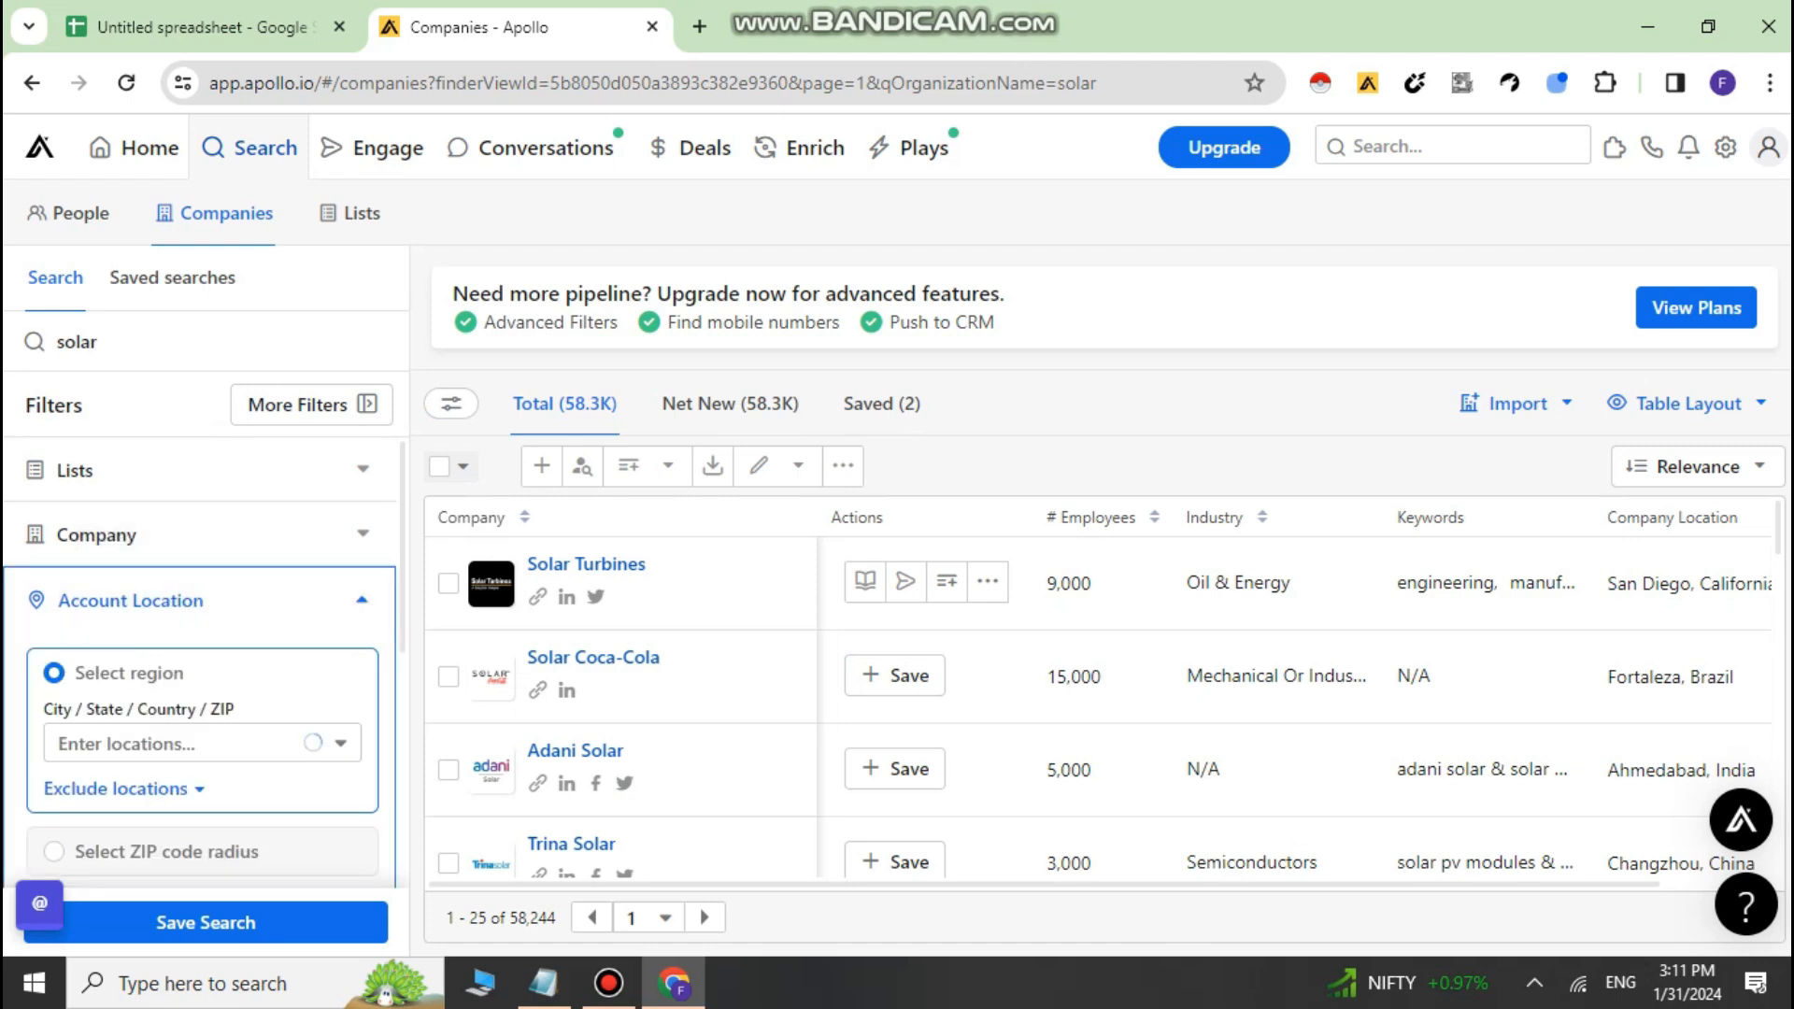
{"action": "left_click", "coordinate": [191, 743]}
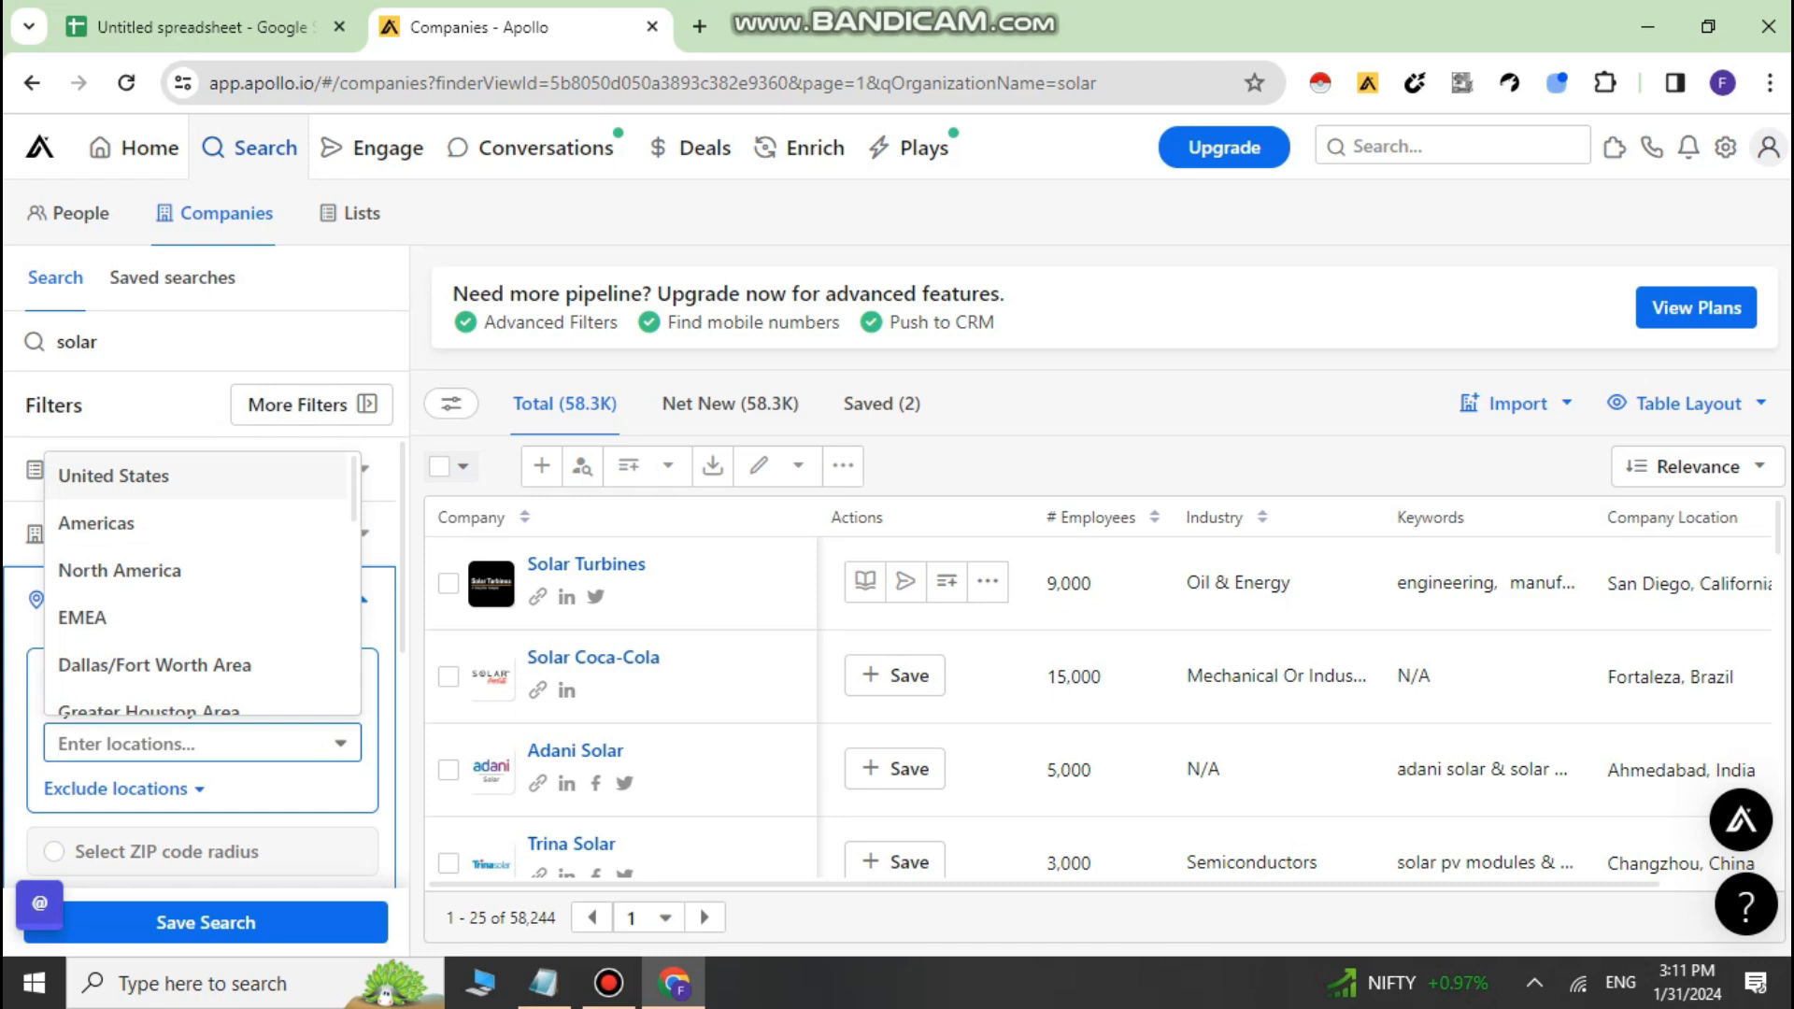
{"action": "key", "text": "Return"}
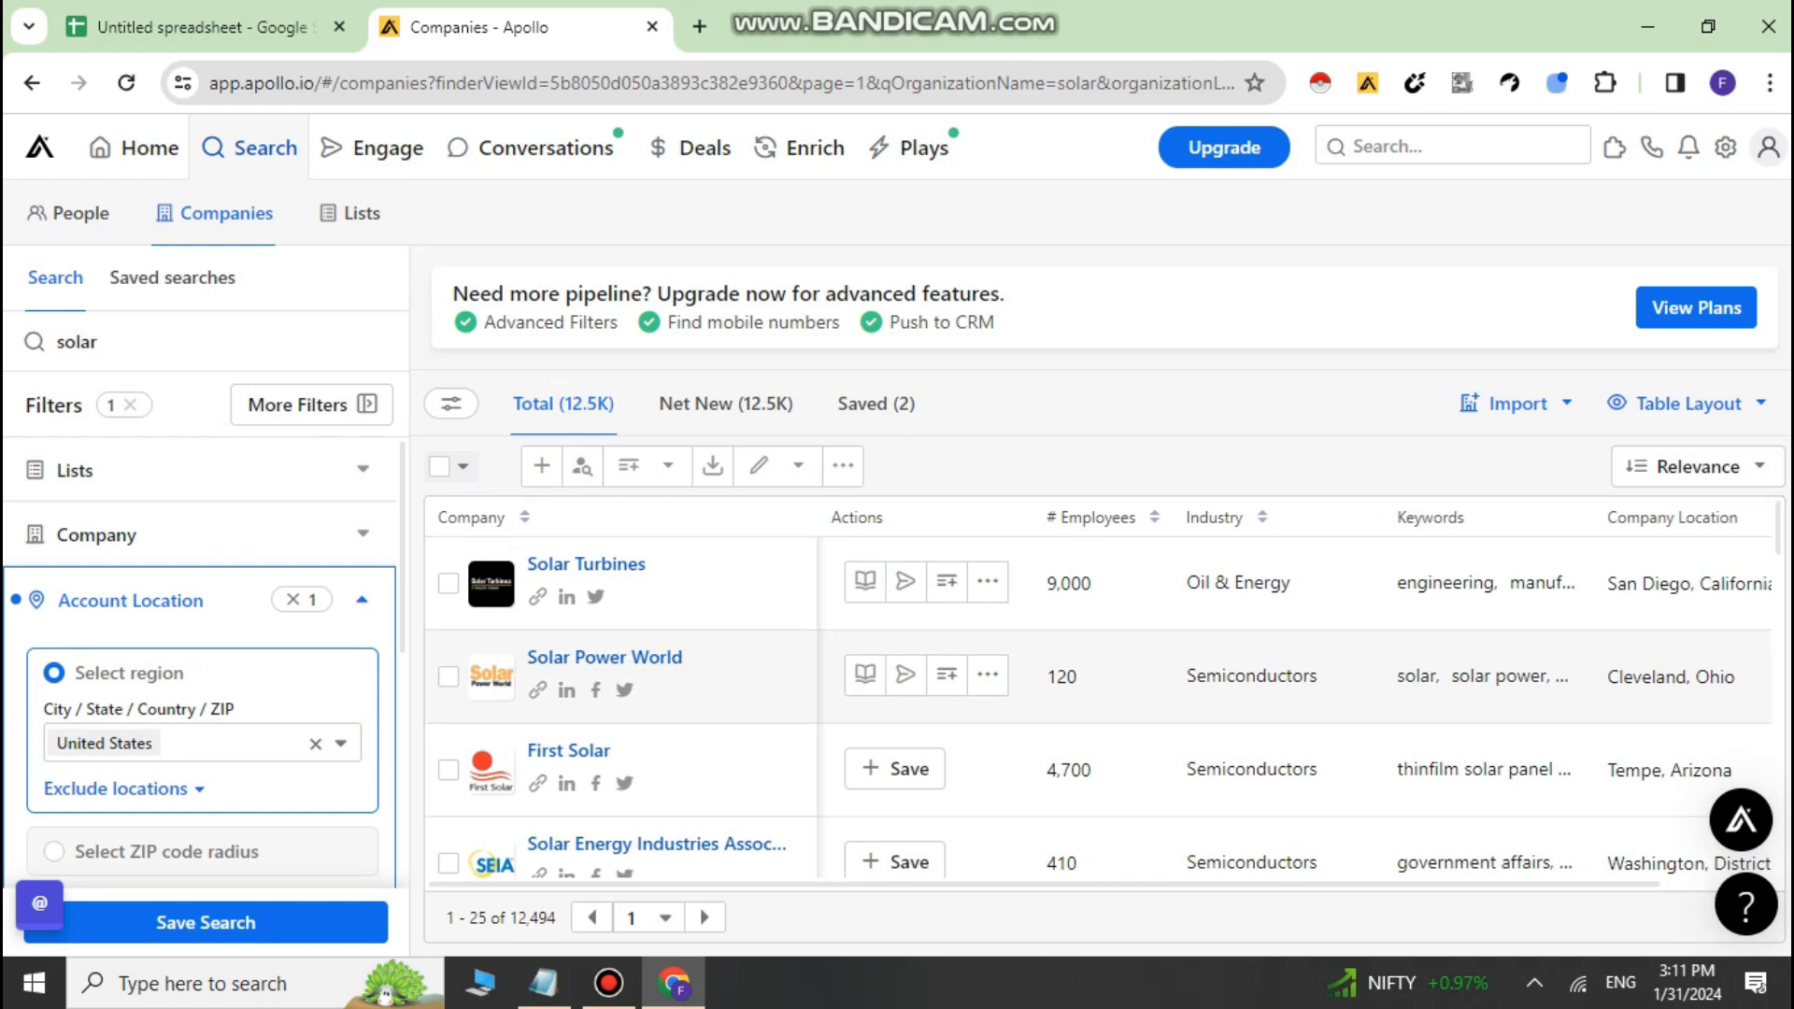
Open the profile of Solar Energy World from the filtered company results
{"action": "scroll", "coordinate": [1097, 691], "scroll_direction": "down", "scroll_amount": 2}
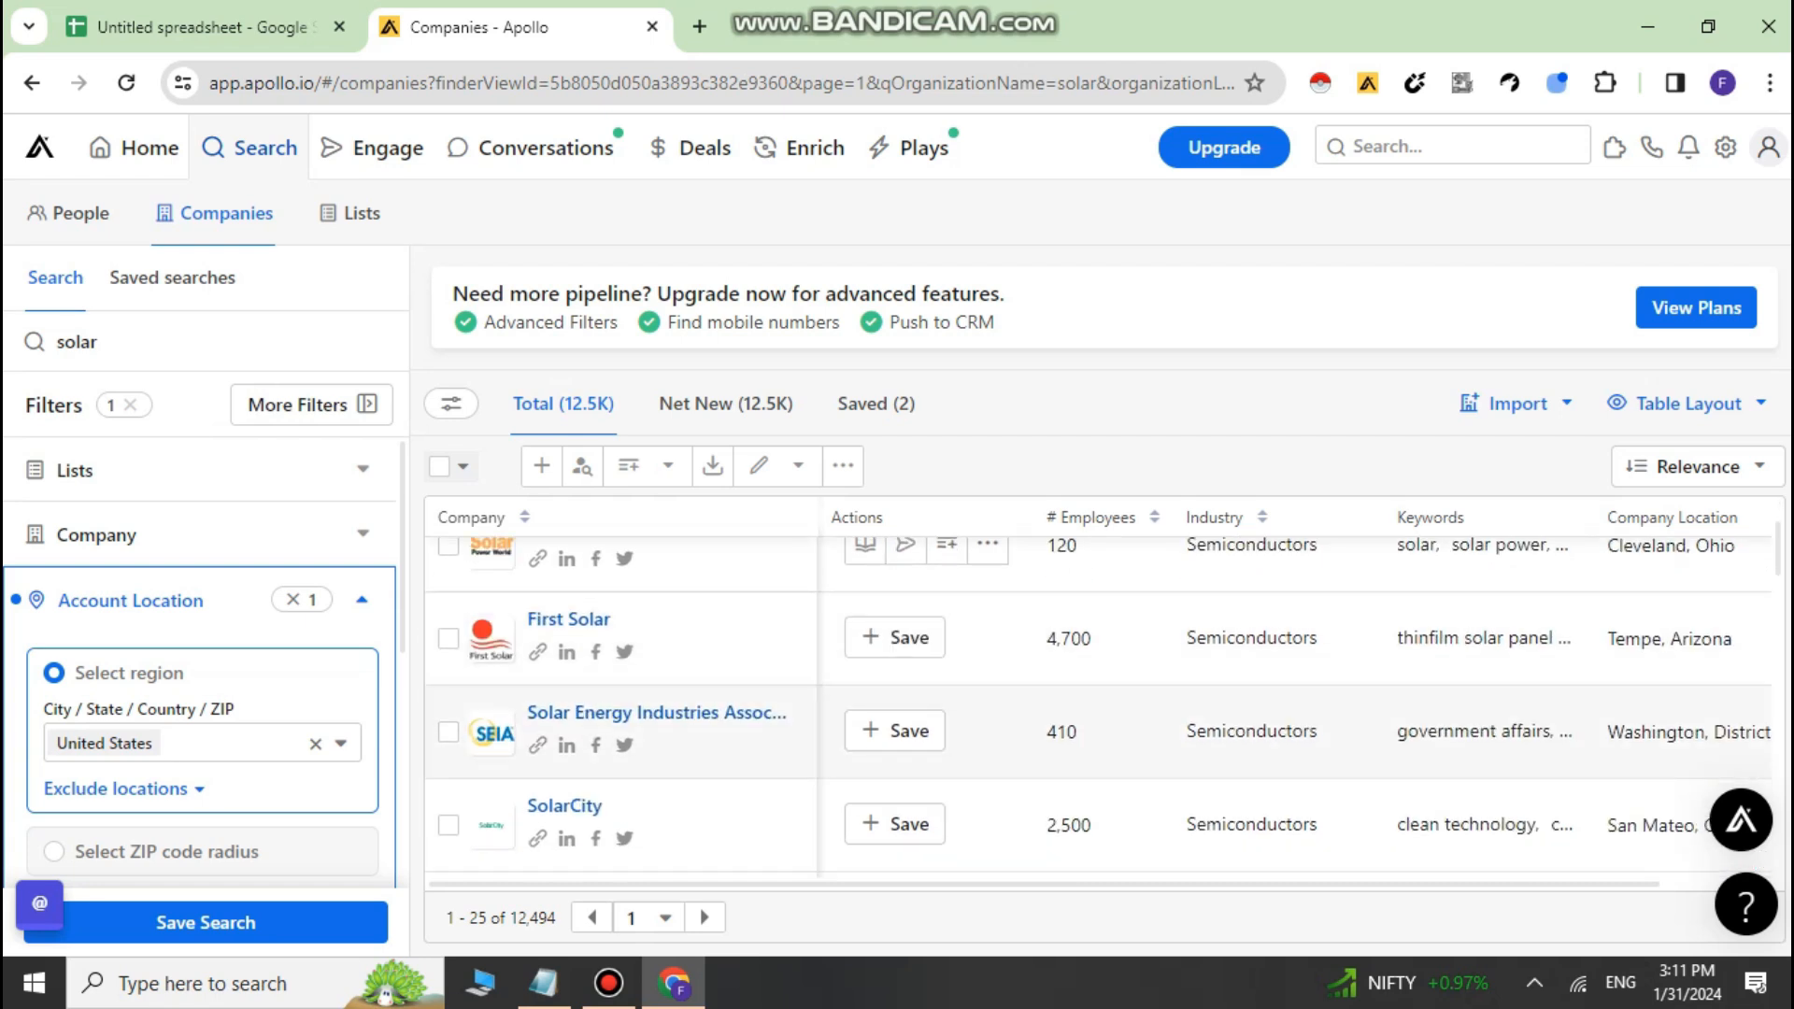
{"action": "scroll", "coordinate": [1098, 705], "scroll_direction": "up", "scroll_amount": 2}
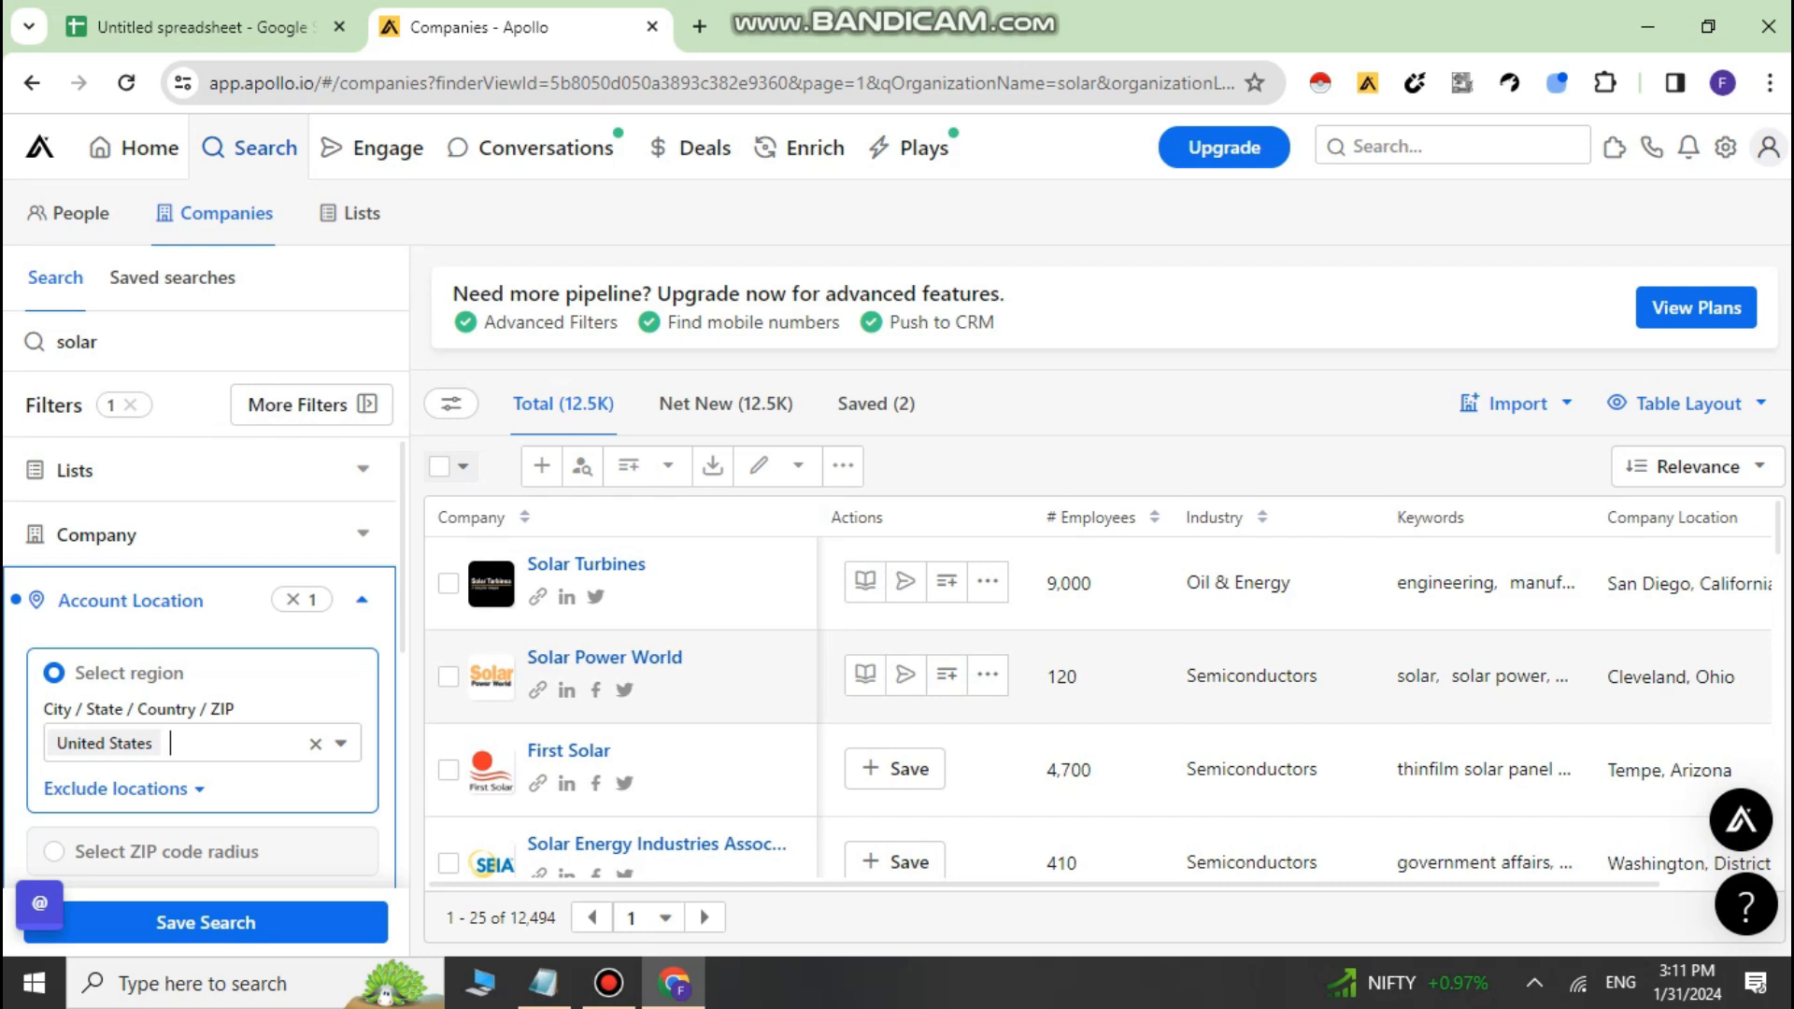
{"action": "scroll", "coordinate": [1098, 705], "scroll_direction": "down", "scroll_amount": 7}
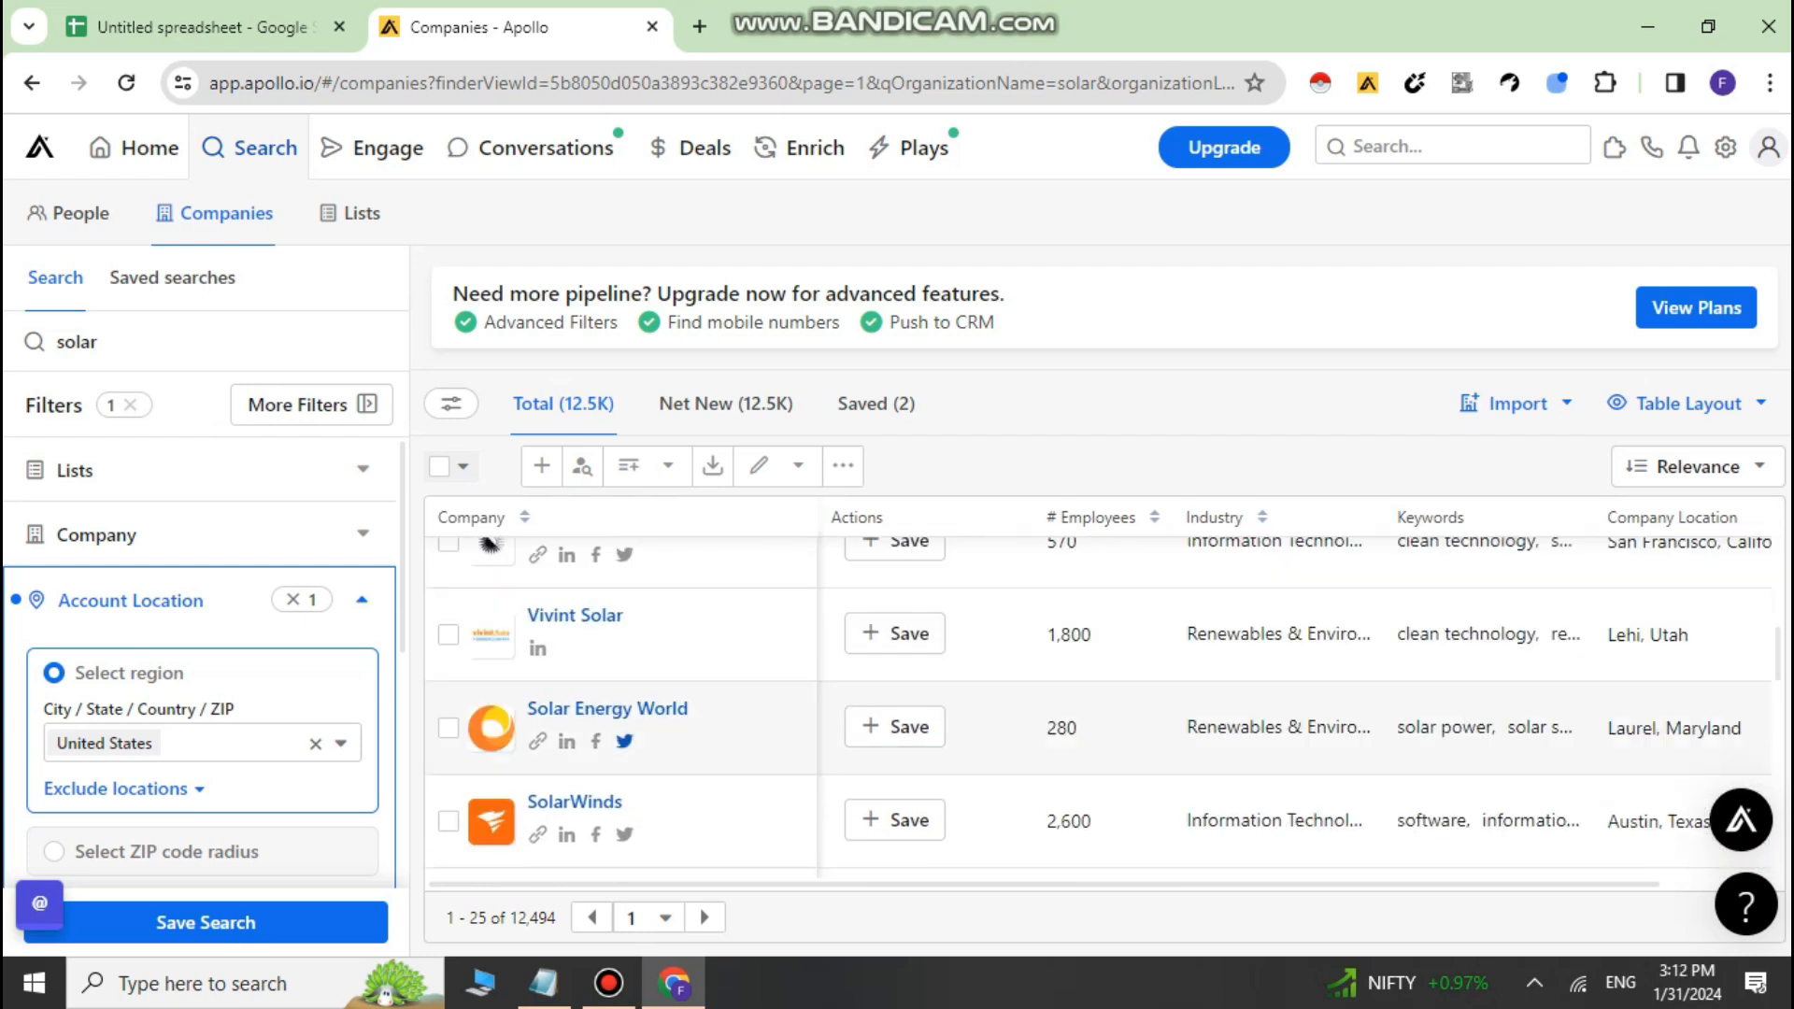
{"action": "left_click", "coordinate": [579, 710]}
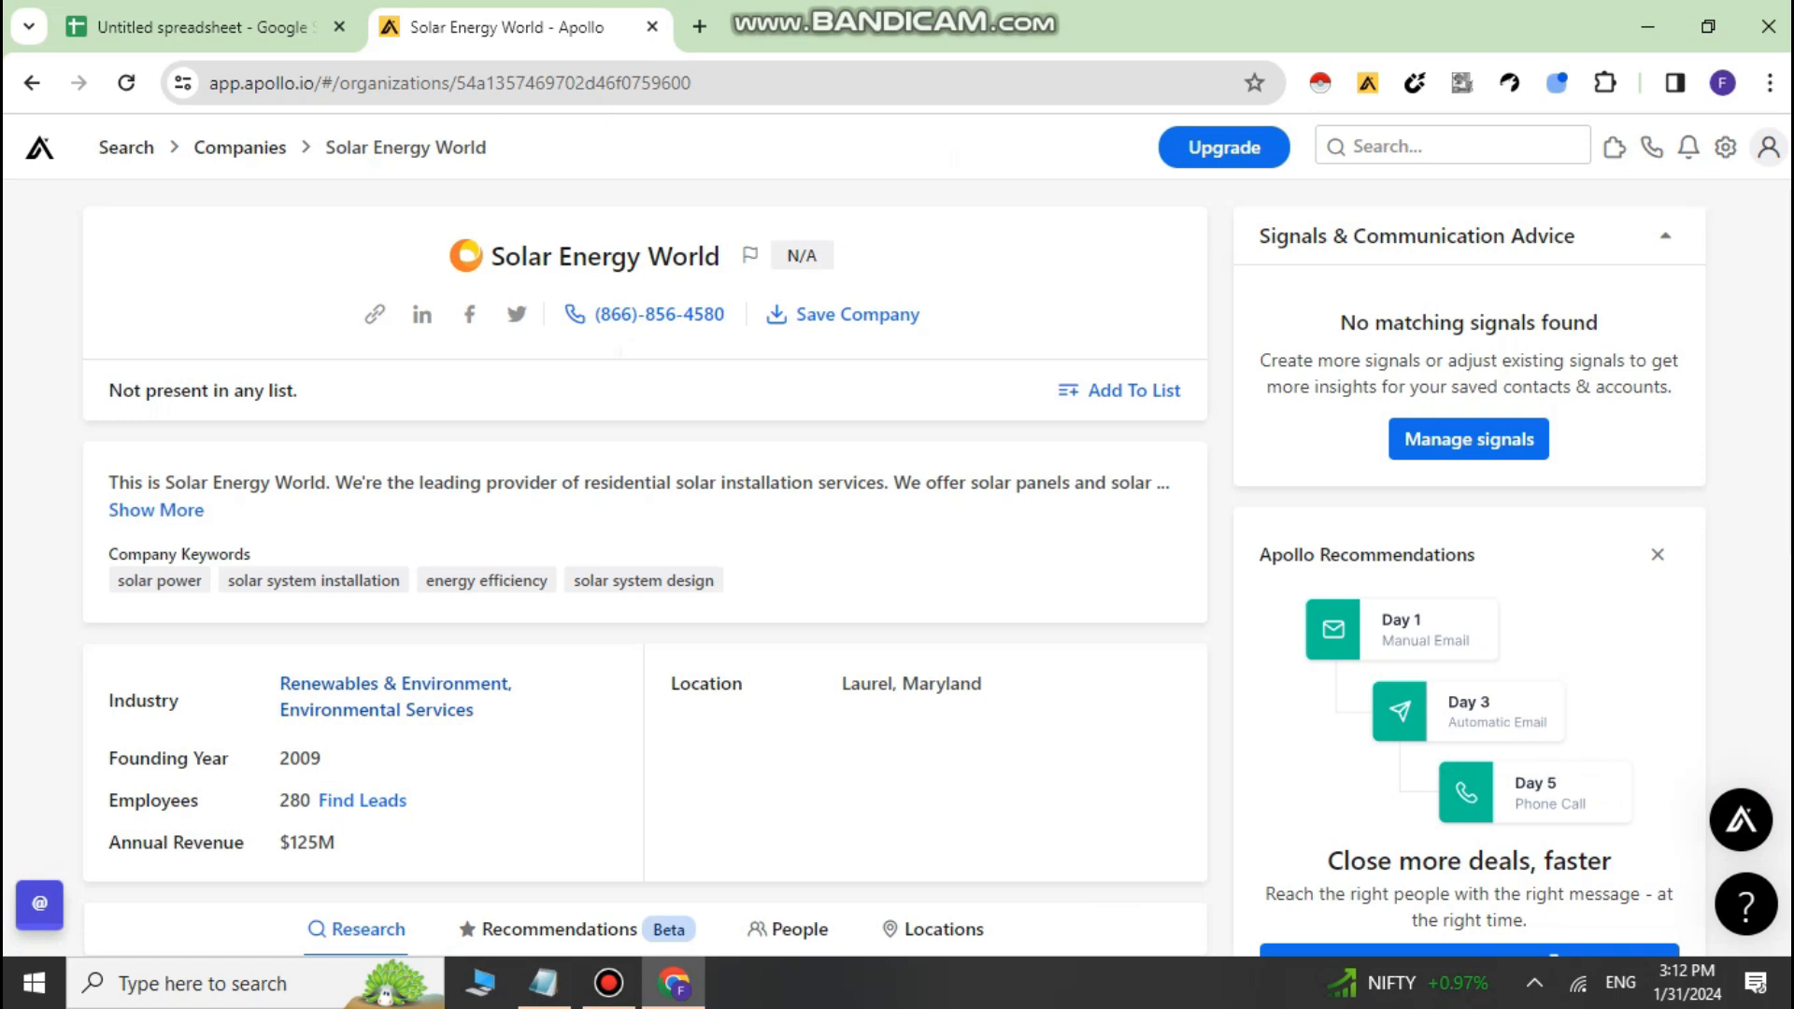
Examine the company name and annual revenue on the Solar Energy World profile
{"action": "left_click_drag", "start_coordinate": [492, 256], "coordinate": [720, 256]}
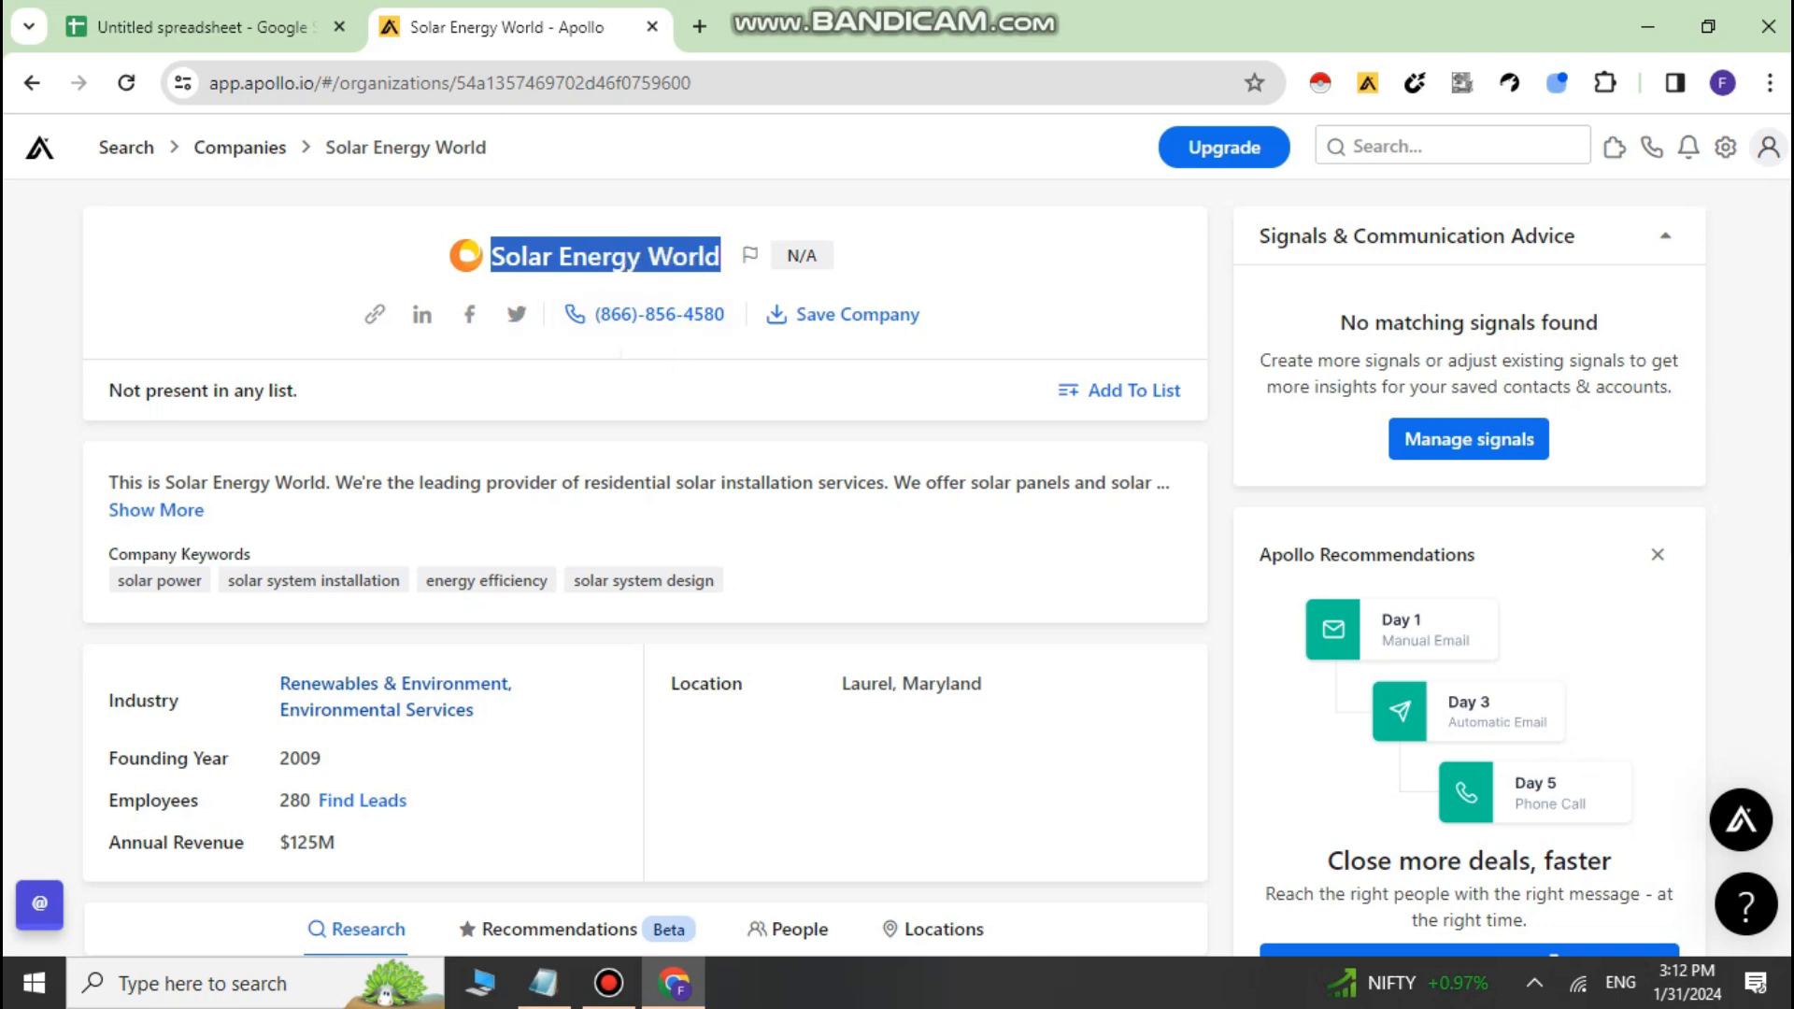
{"action": "scroll", "coordinate": [895, 571], "scroll_direction": "down", "scroll_amount": 3}
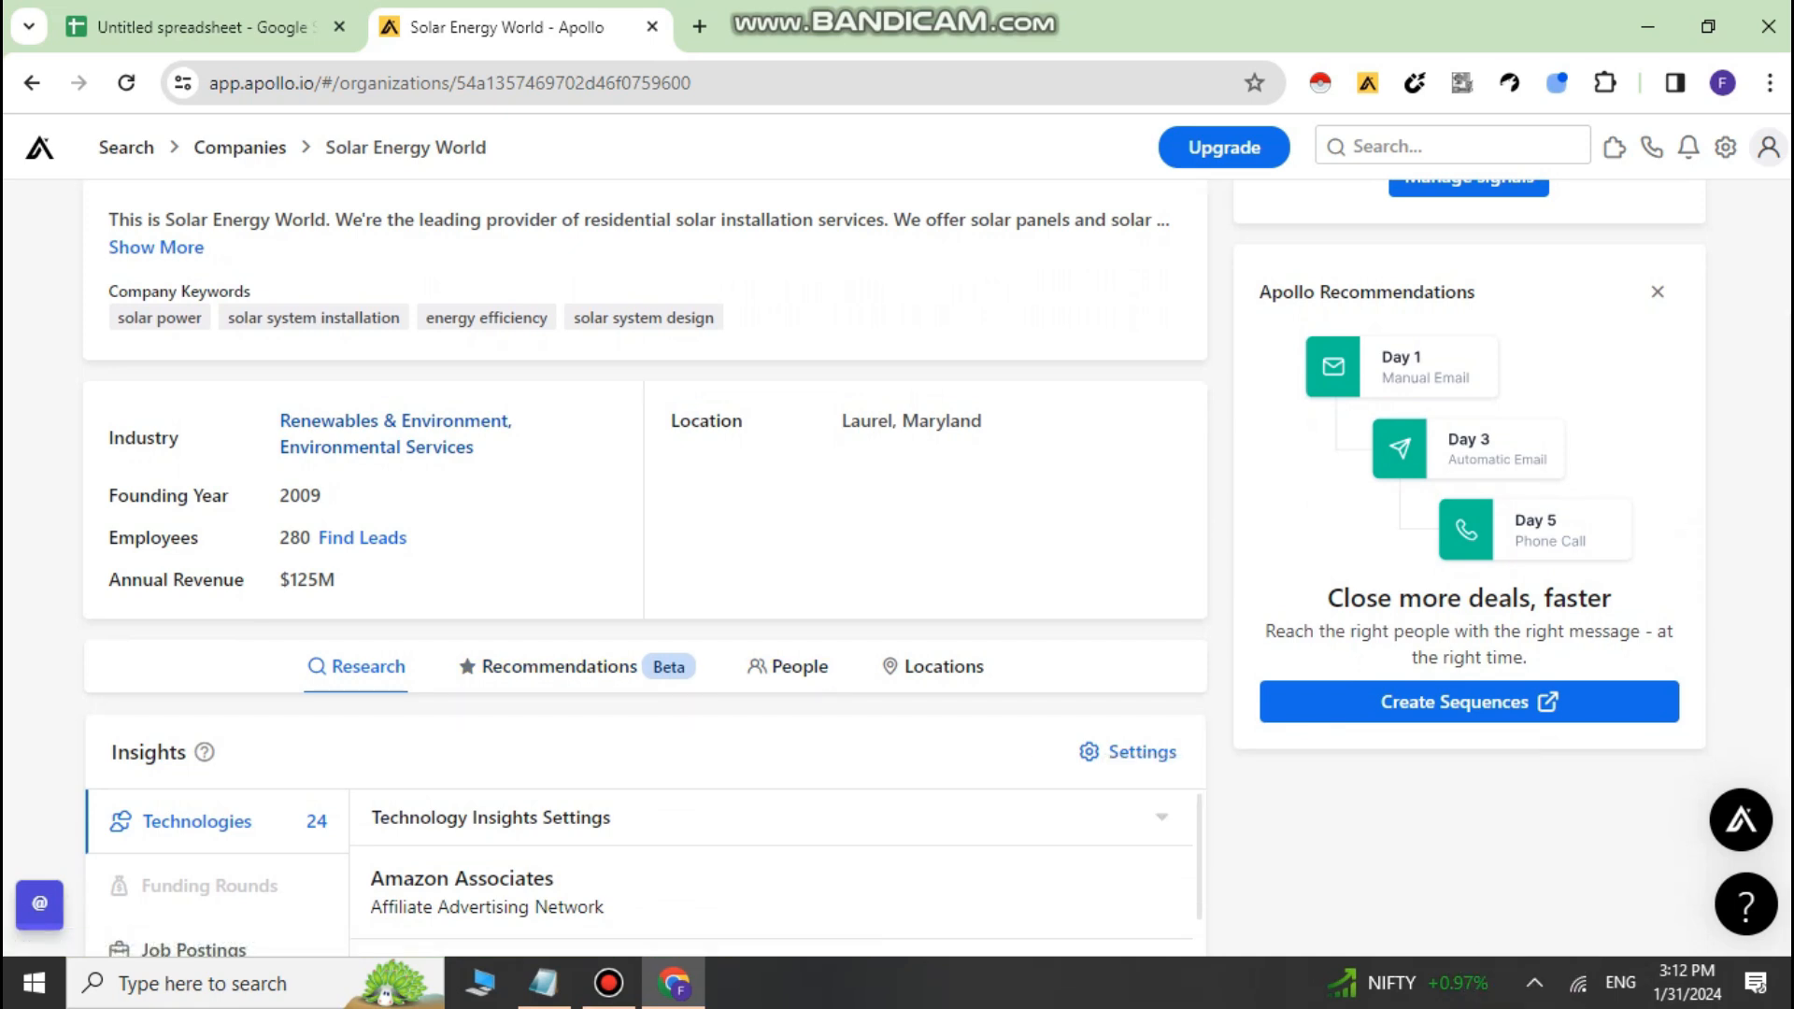
{"action": "left_click_drag", "start_coordinate": [109, 580], "coordinate": [318, 572]}
{"action": "left_click", "coordinate": [317, 573]}
{"action": "left_click_drag", "start_coordinate": [334, 579], "coordinate": [109, 580]}
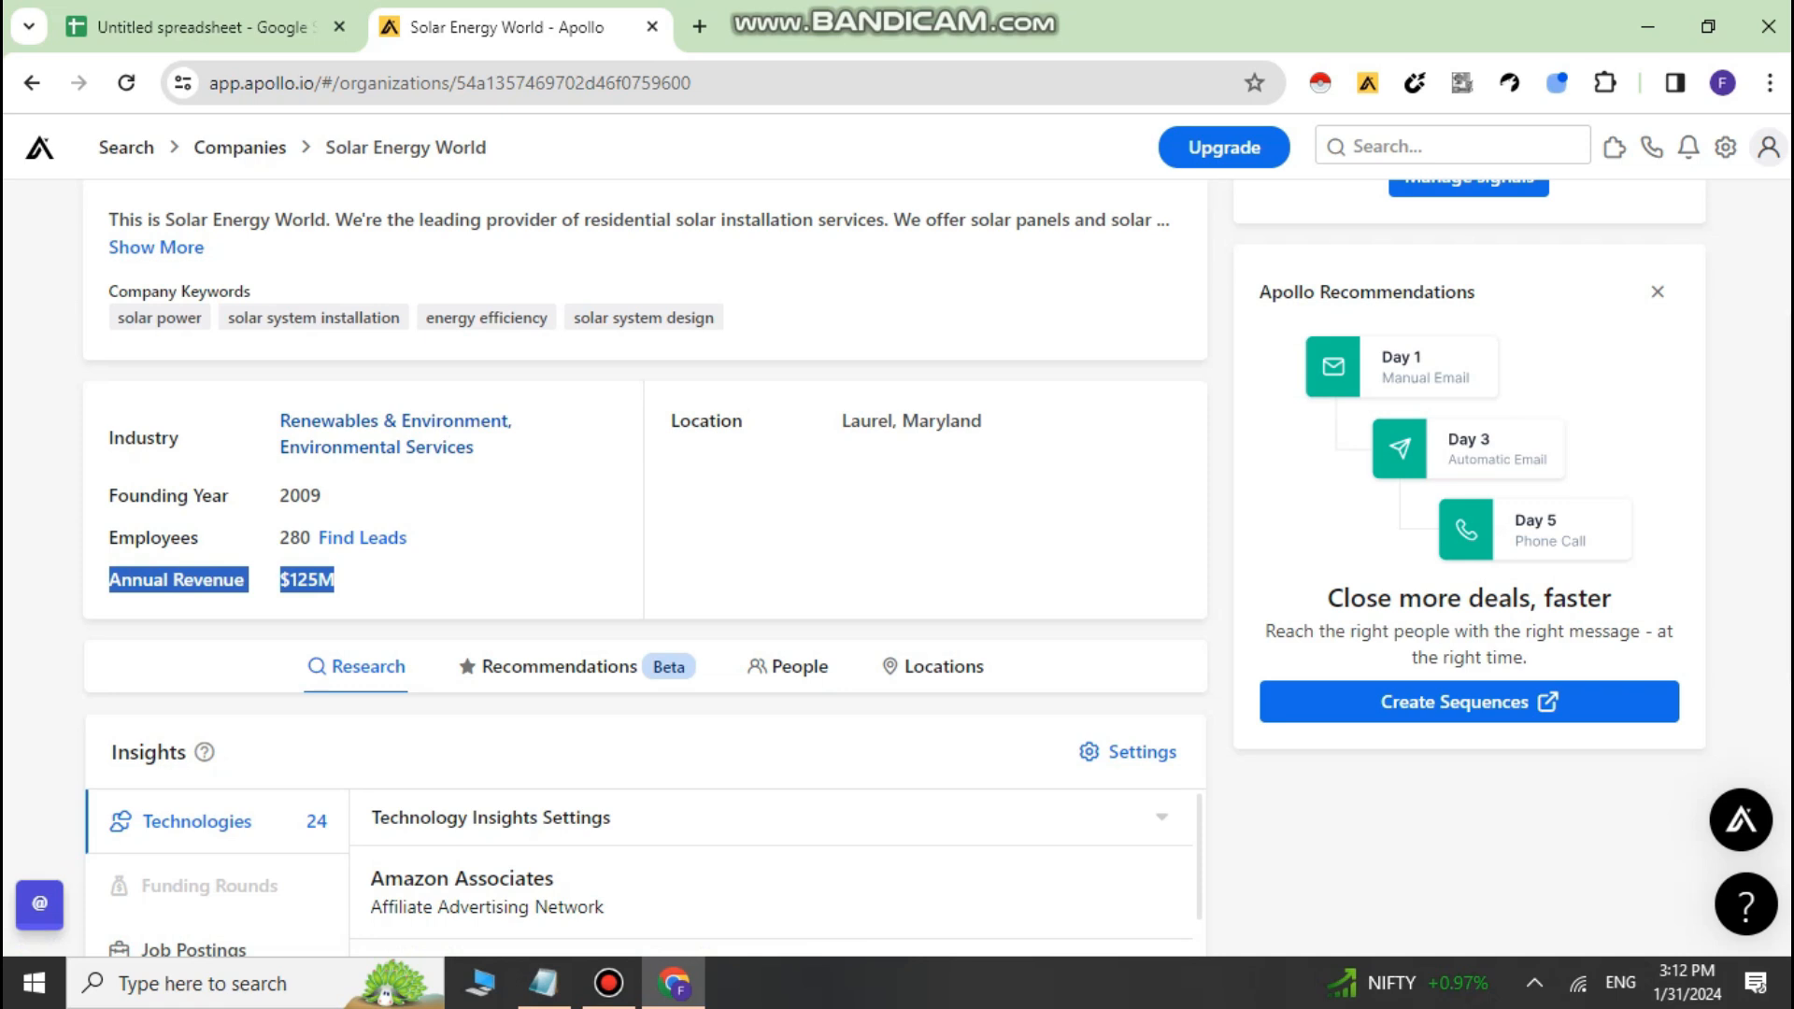
{"action": "left_click", "coordinate": [420, 581]}
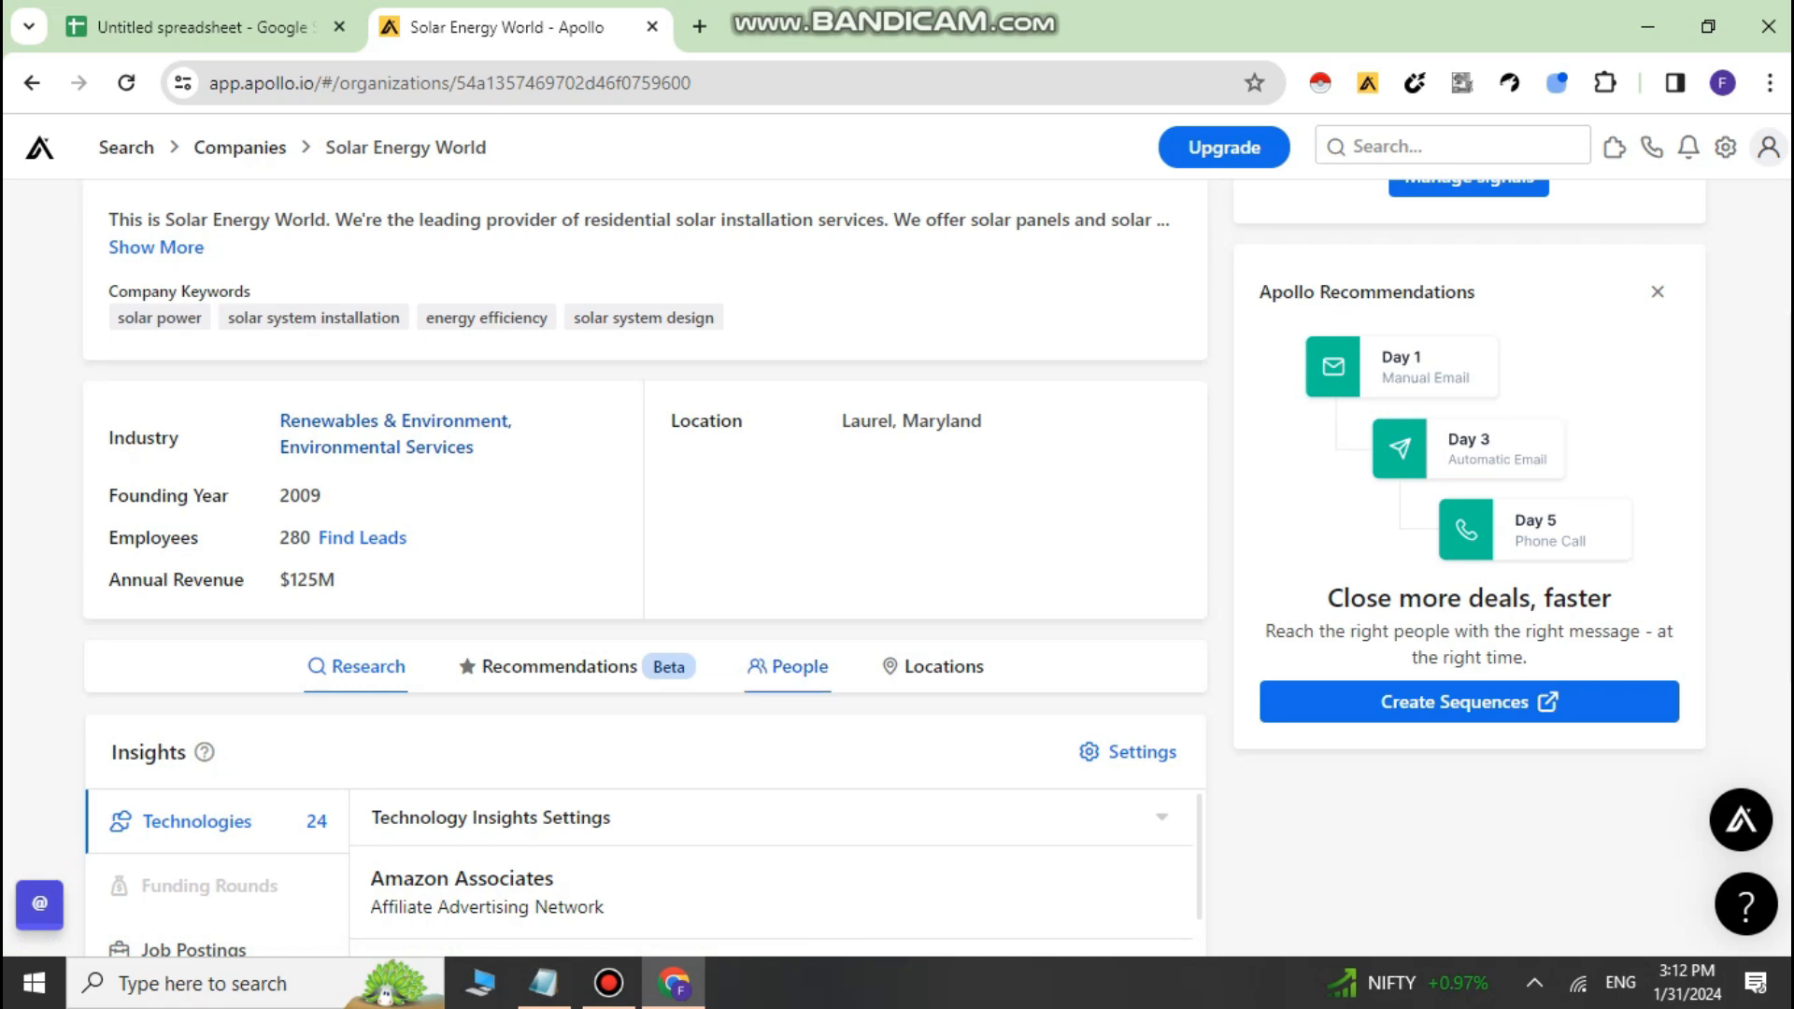
Show the people listed for Solar Energy World and browse their names and job titles
{"action": "left_click", "coordinate": [787, 666]}
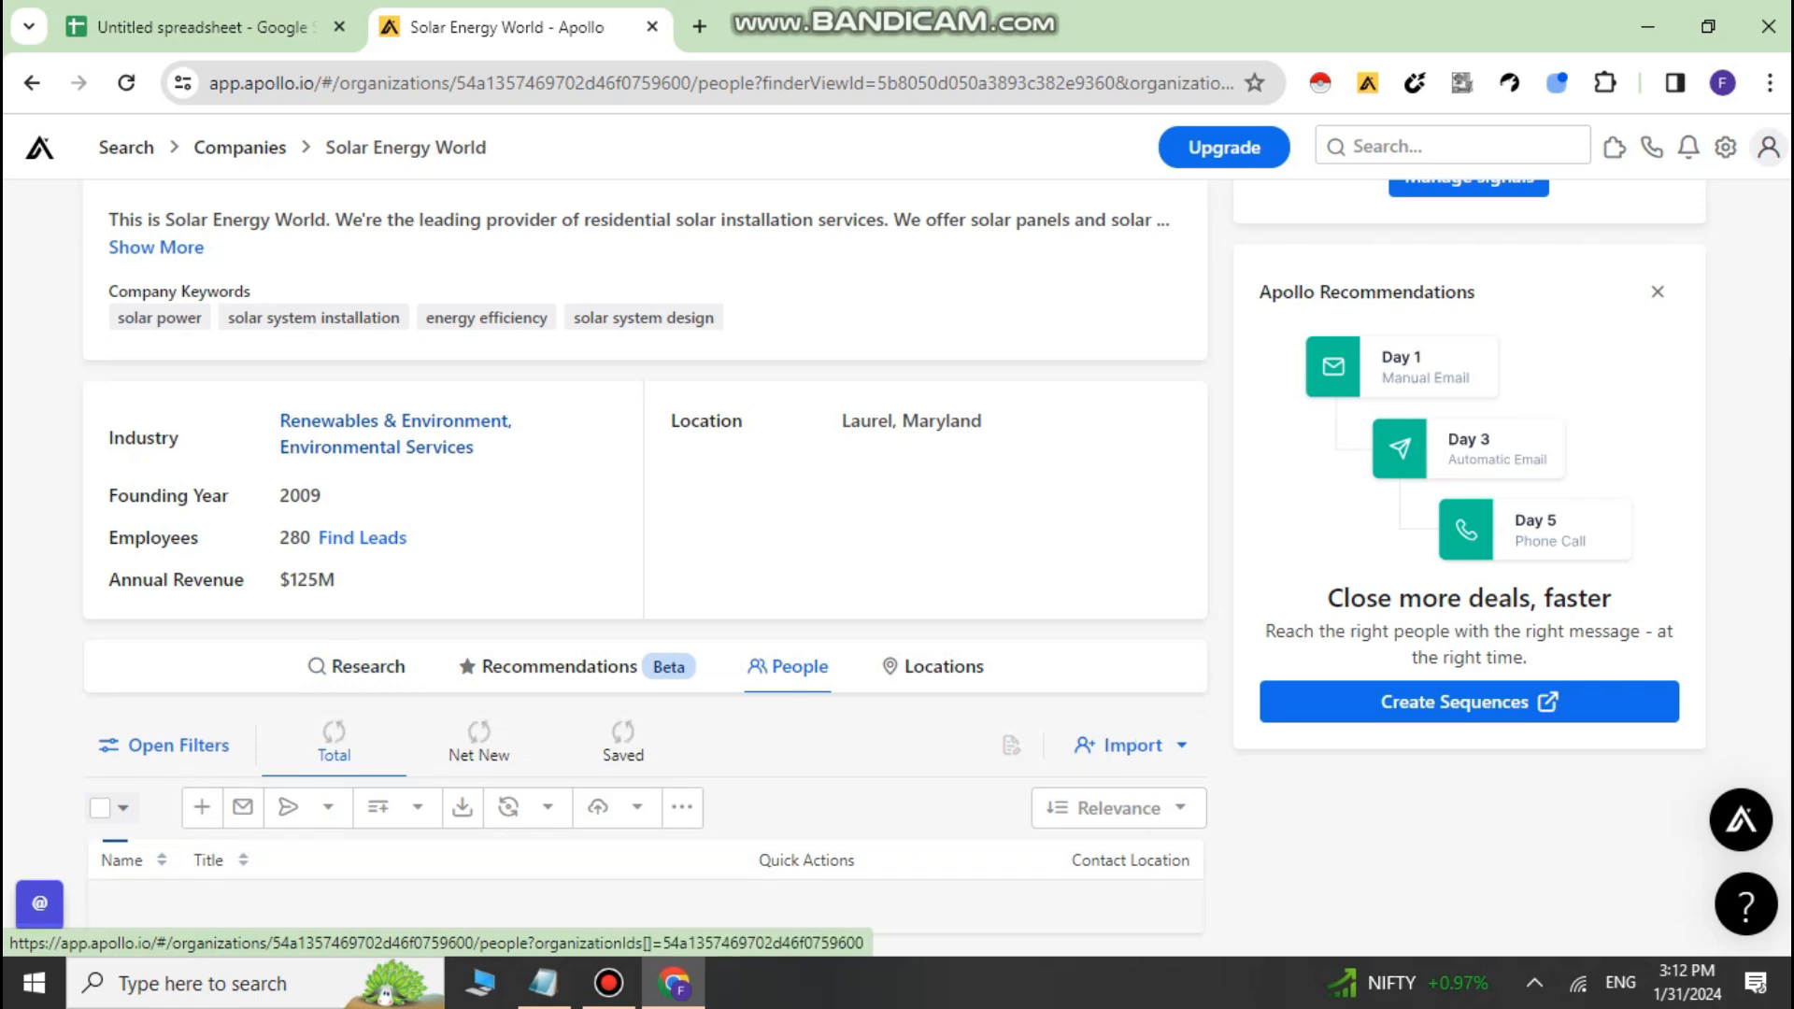
{"action": "scroll", "coordinate": [895, 567], "scroll_direction": "down", "scroll_amount": 2}
{"action": "scroll", "coordinate": [896, 567], "scroll_direction": "down", "scroll_amount": 3}
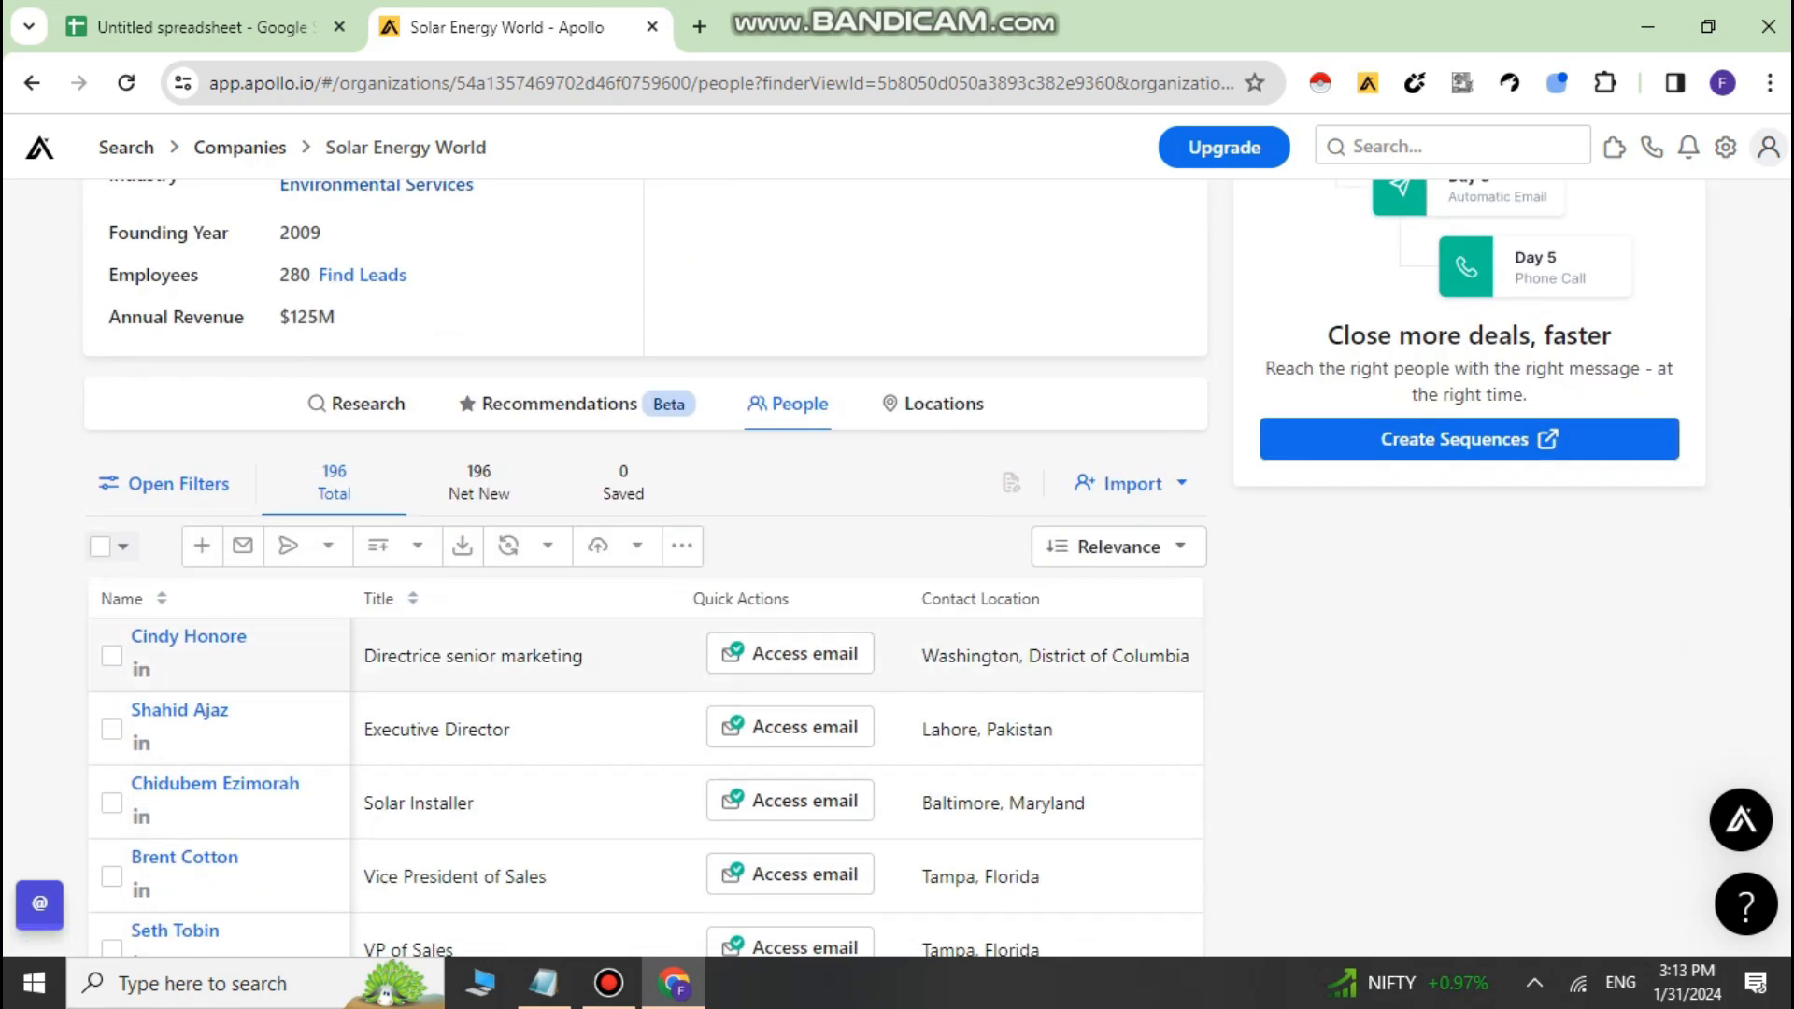
Look through the first page of Solar Energy World's people list for an operations manager
{"action": "scroll", "coordinate": [895, 567], "scroll_direction": "down", "scroll_amount": 2}
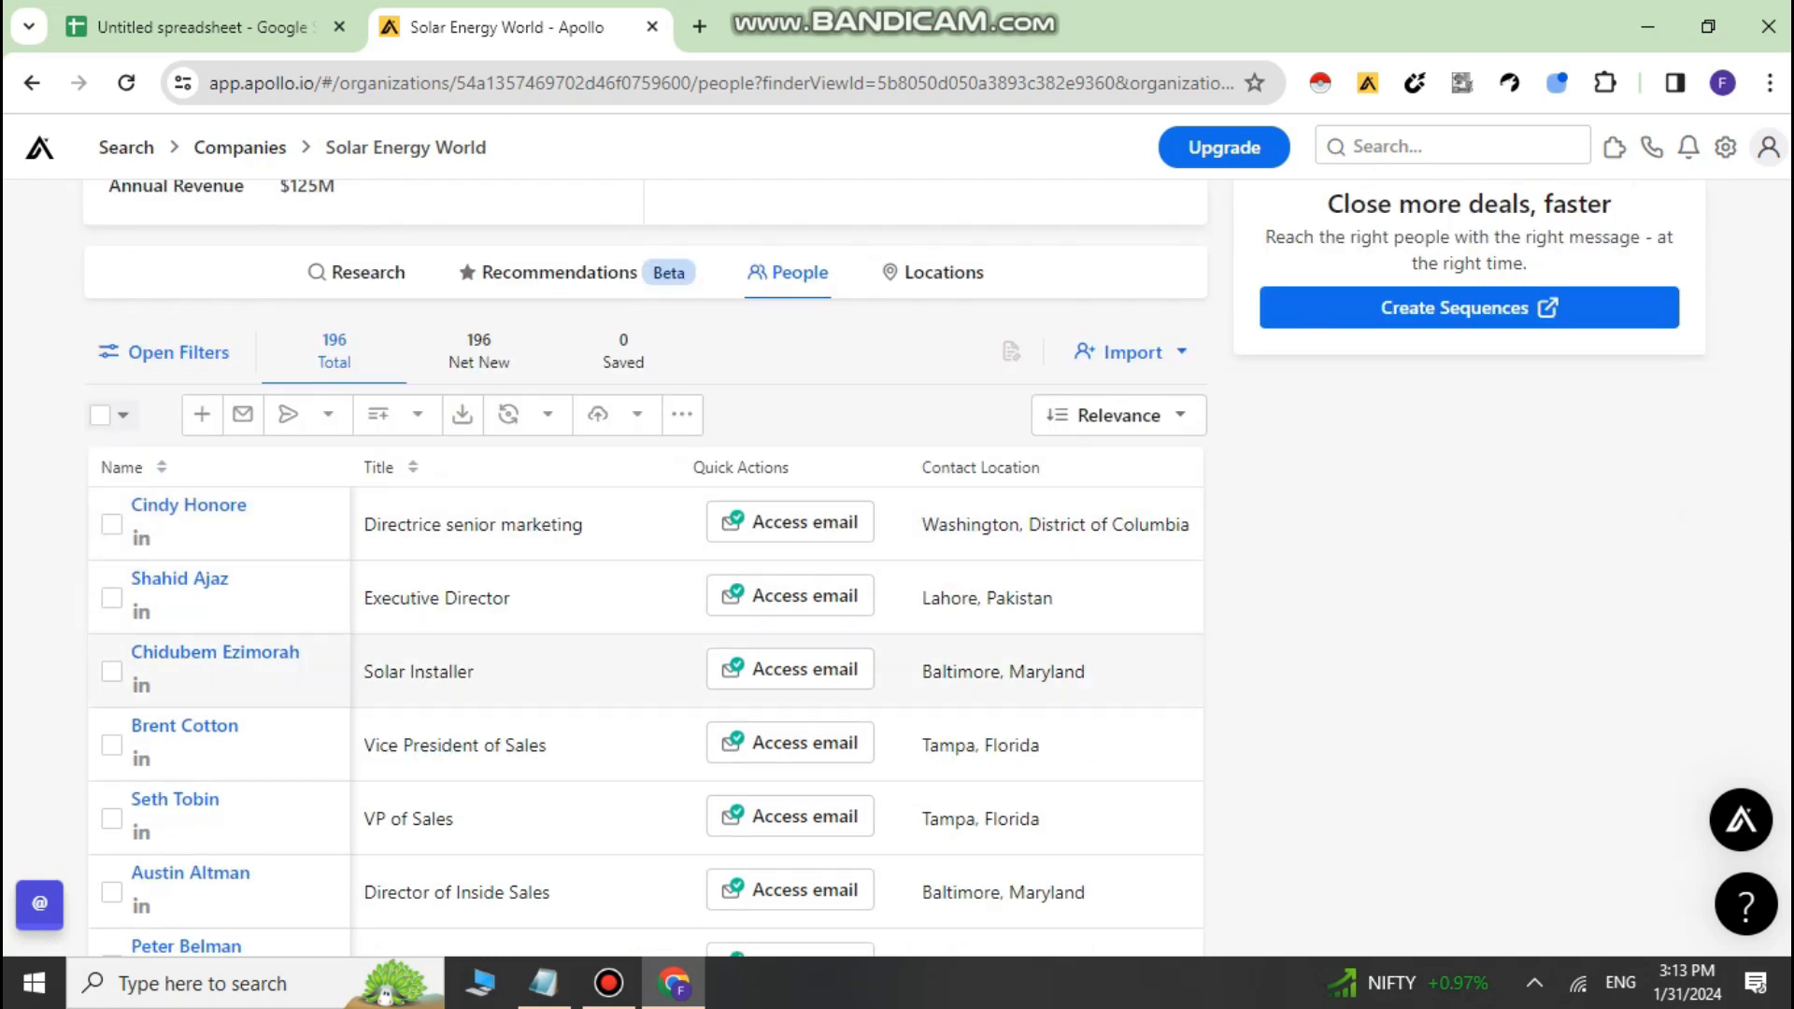
{"action": "scroll", "coordinate": [654, 654], "scroll_direction": "down", "scroll_amount": 3}
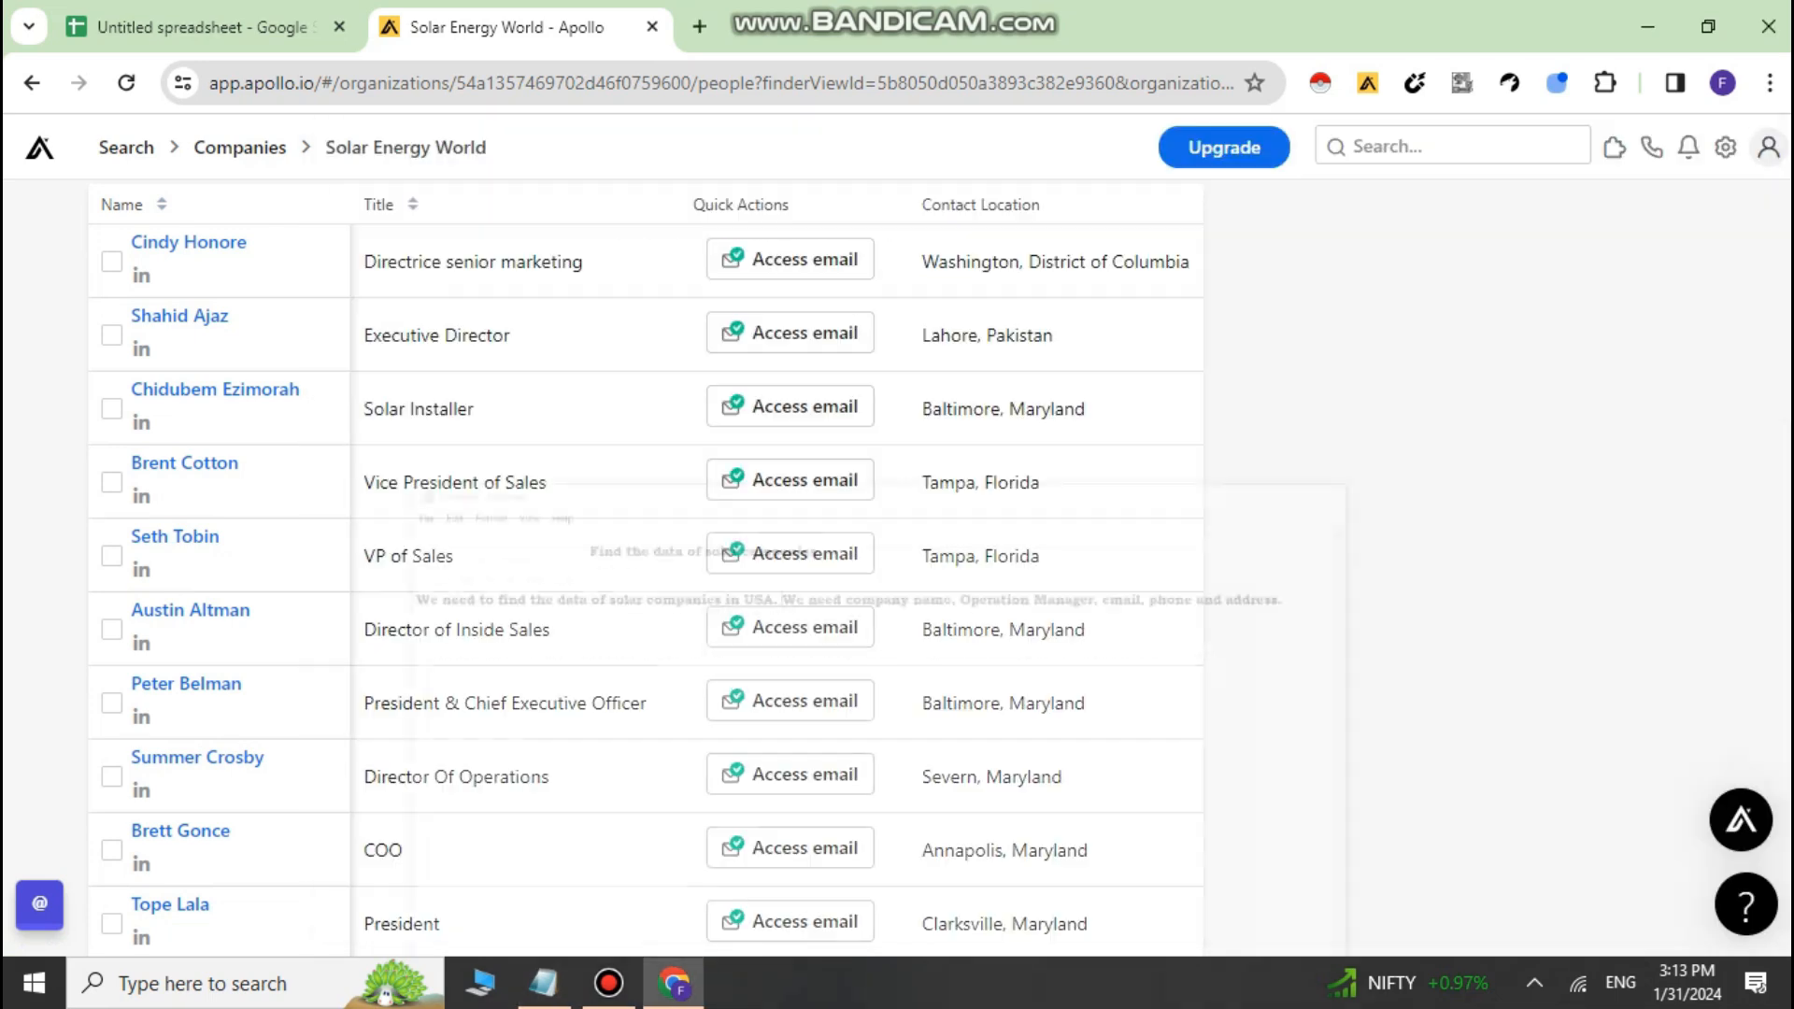
{"action": "scroll", "coordinate": [654, 654], "scroll_direction": "down", "scroll_amount": 2}
{"action": "scroll", "coordinate": [654, 654], "scroll_direction": "up", "scroll_amount": 2}
{"action": "scroll", "coordinate": [654, 654], "scroll_direction": "down", "scroll_amount": 2}
{"action": "scroll", "coordinate": [654, 719], "scroll_direction": "down", "scroll_amount": 2}
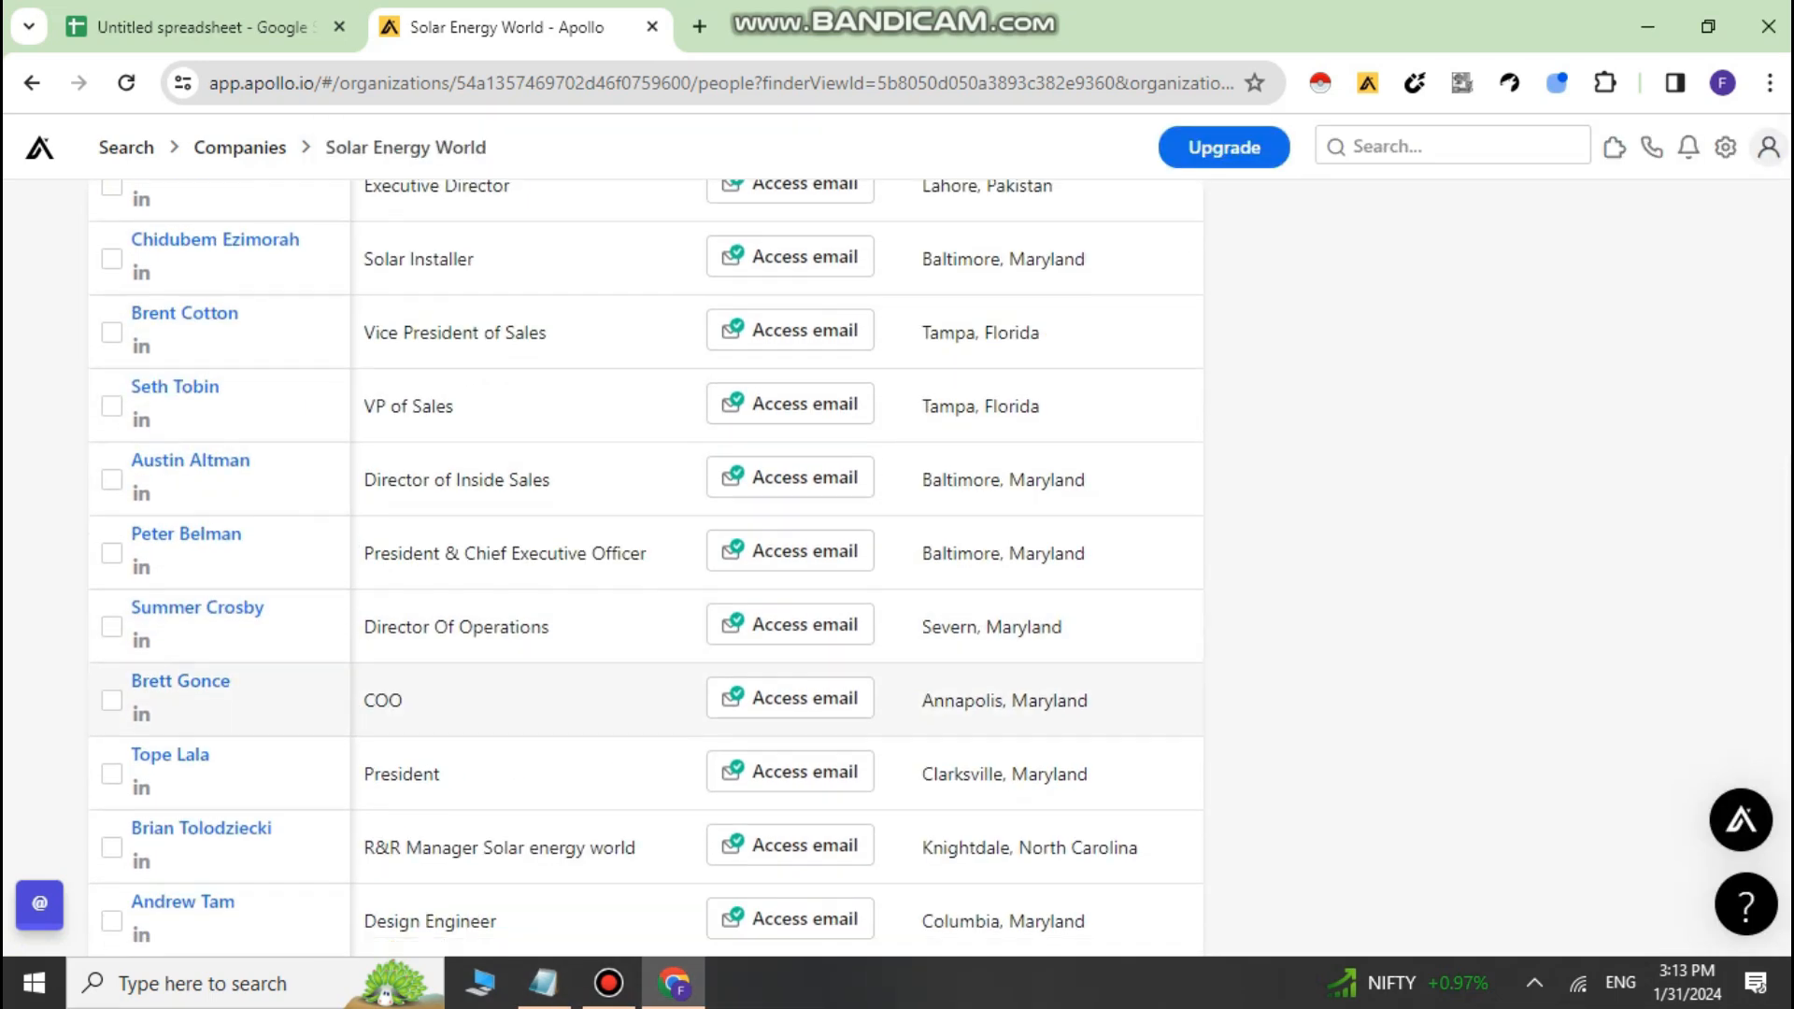
{"action": "scroll", "coordinate": [654, 719], "scroll_direction": "down", "scroll_amount": 7}
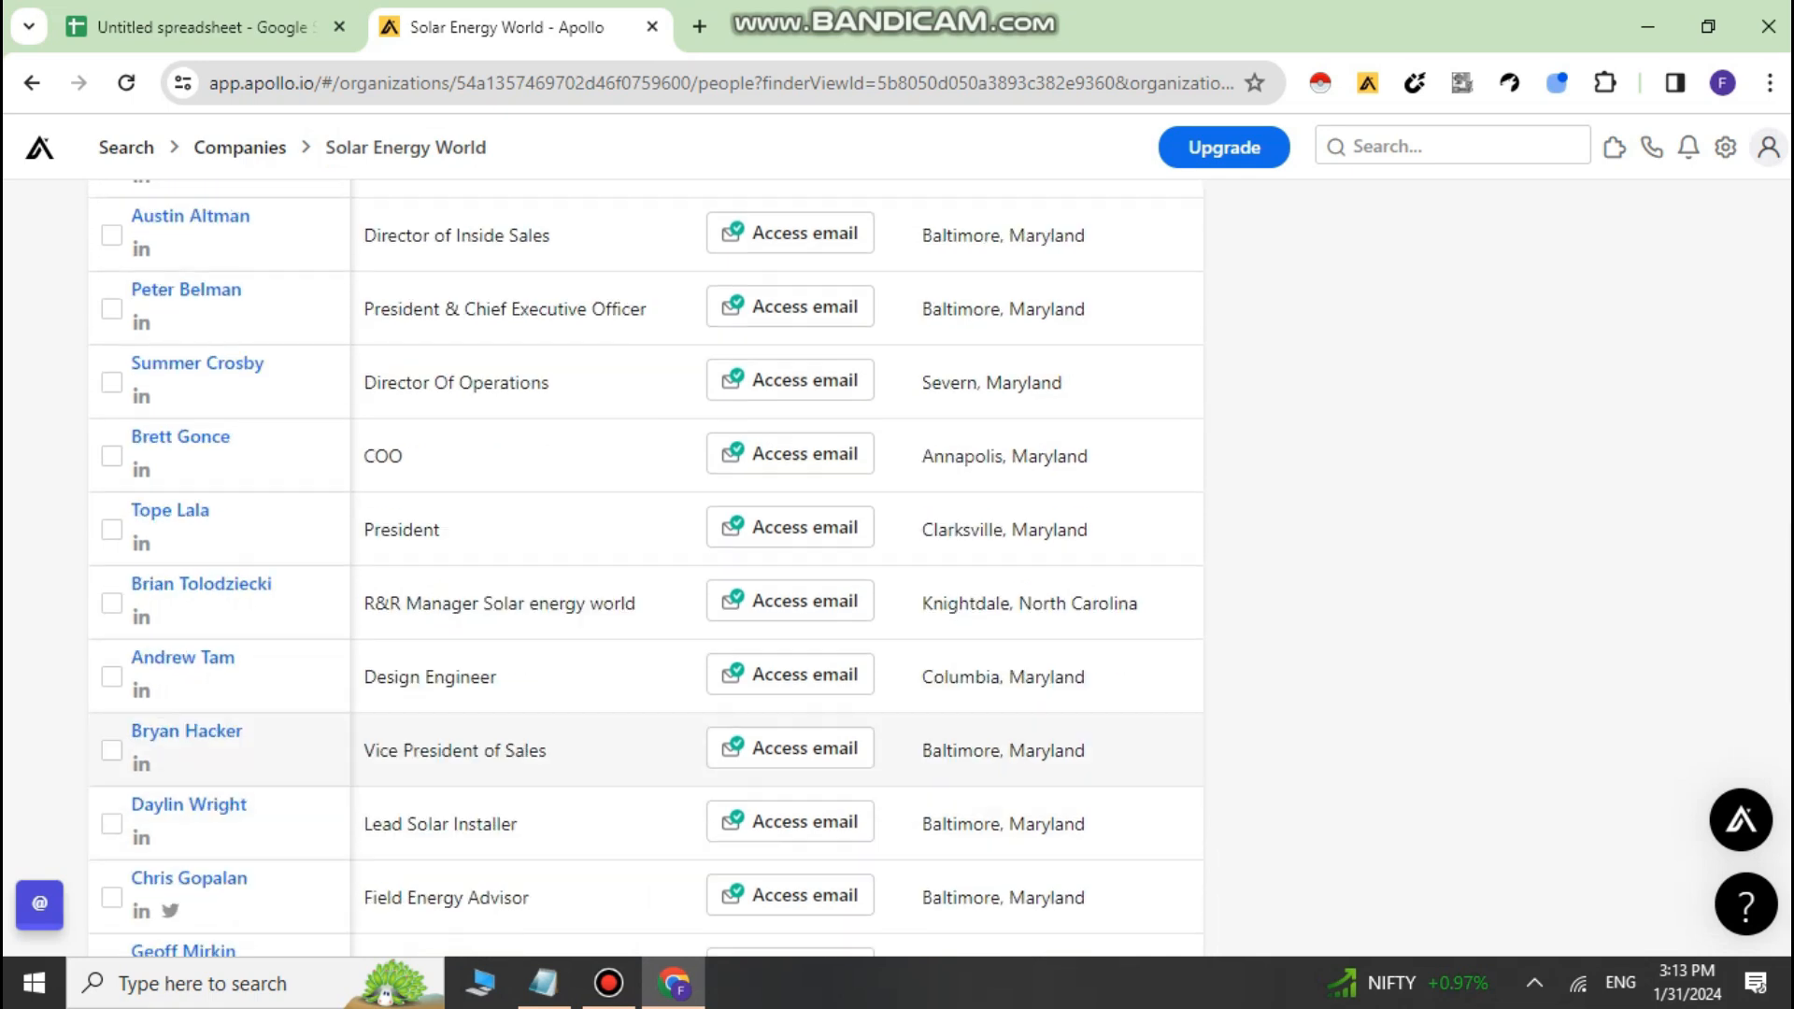
{"action": "scroll", "coordinate": [654, 719], "scroll_direction": "down", "scroll_amount": 7}
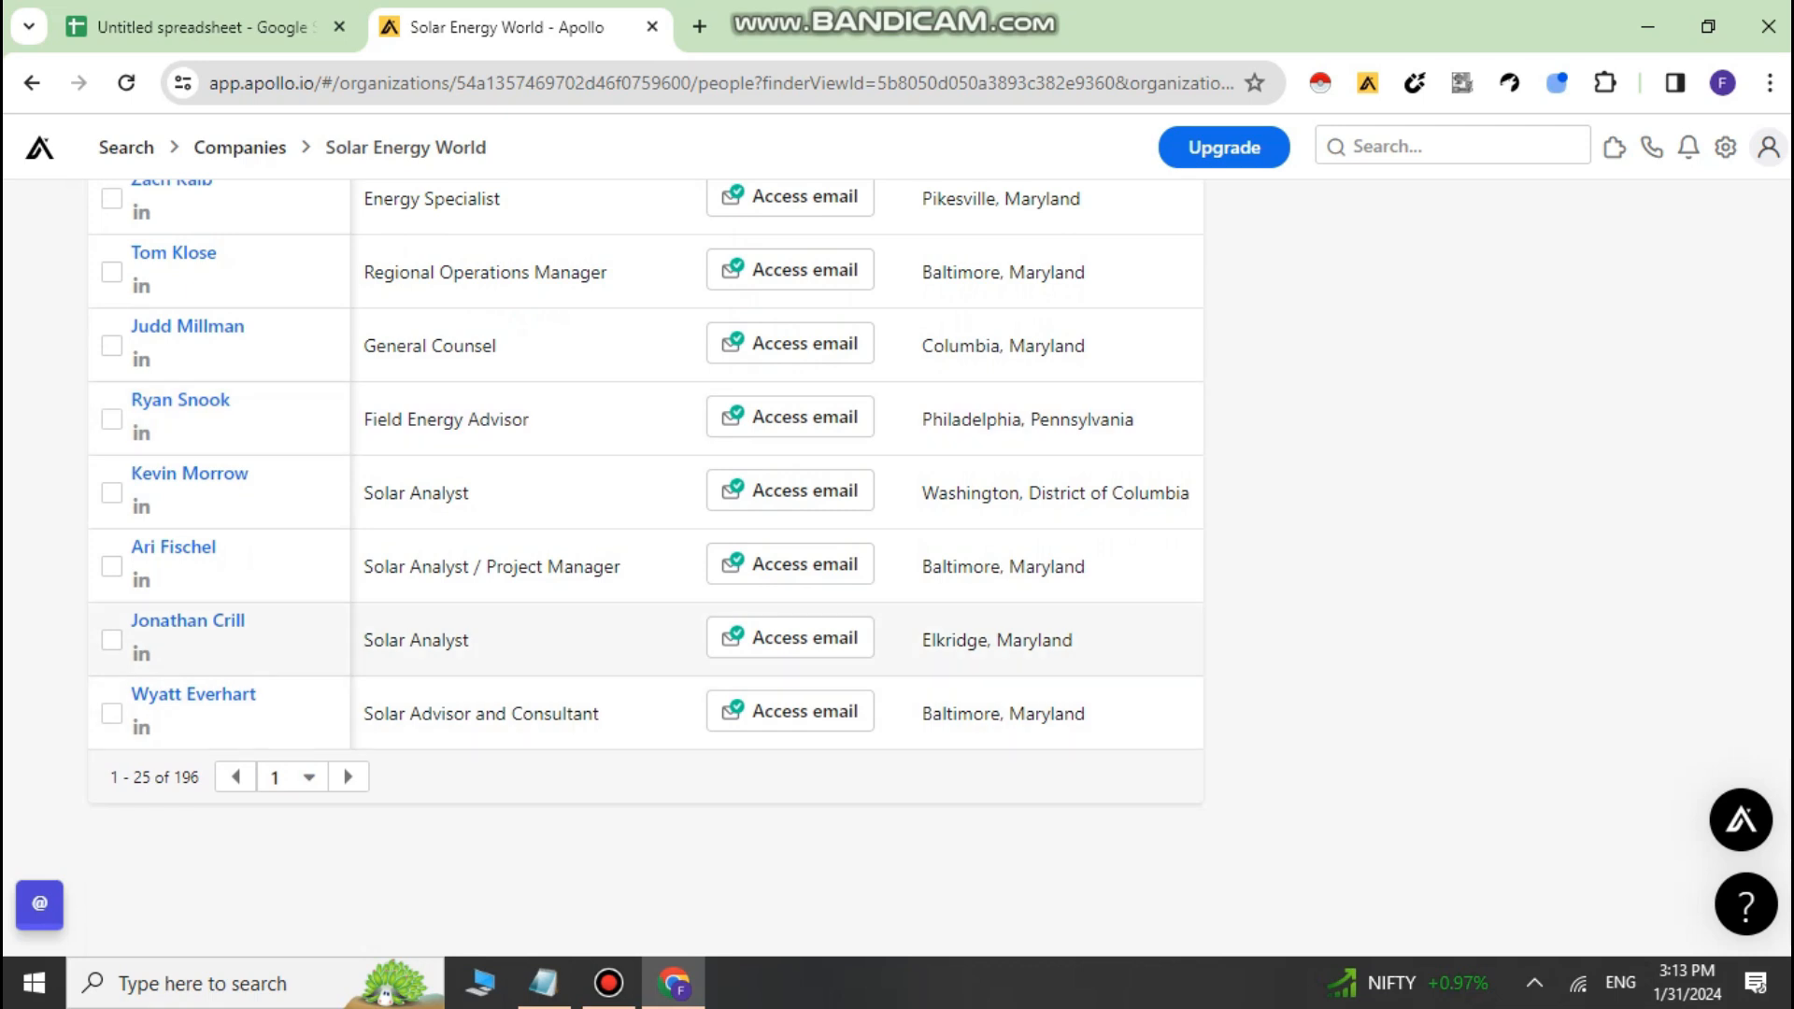
Show page 2 of the people list and check its job titles for an operations manager
{"action": "left_click", "coordinate": [348, 776]}
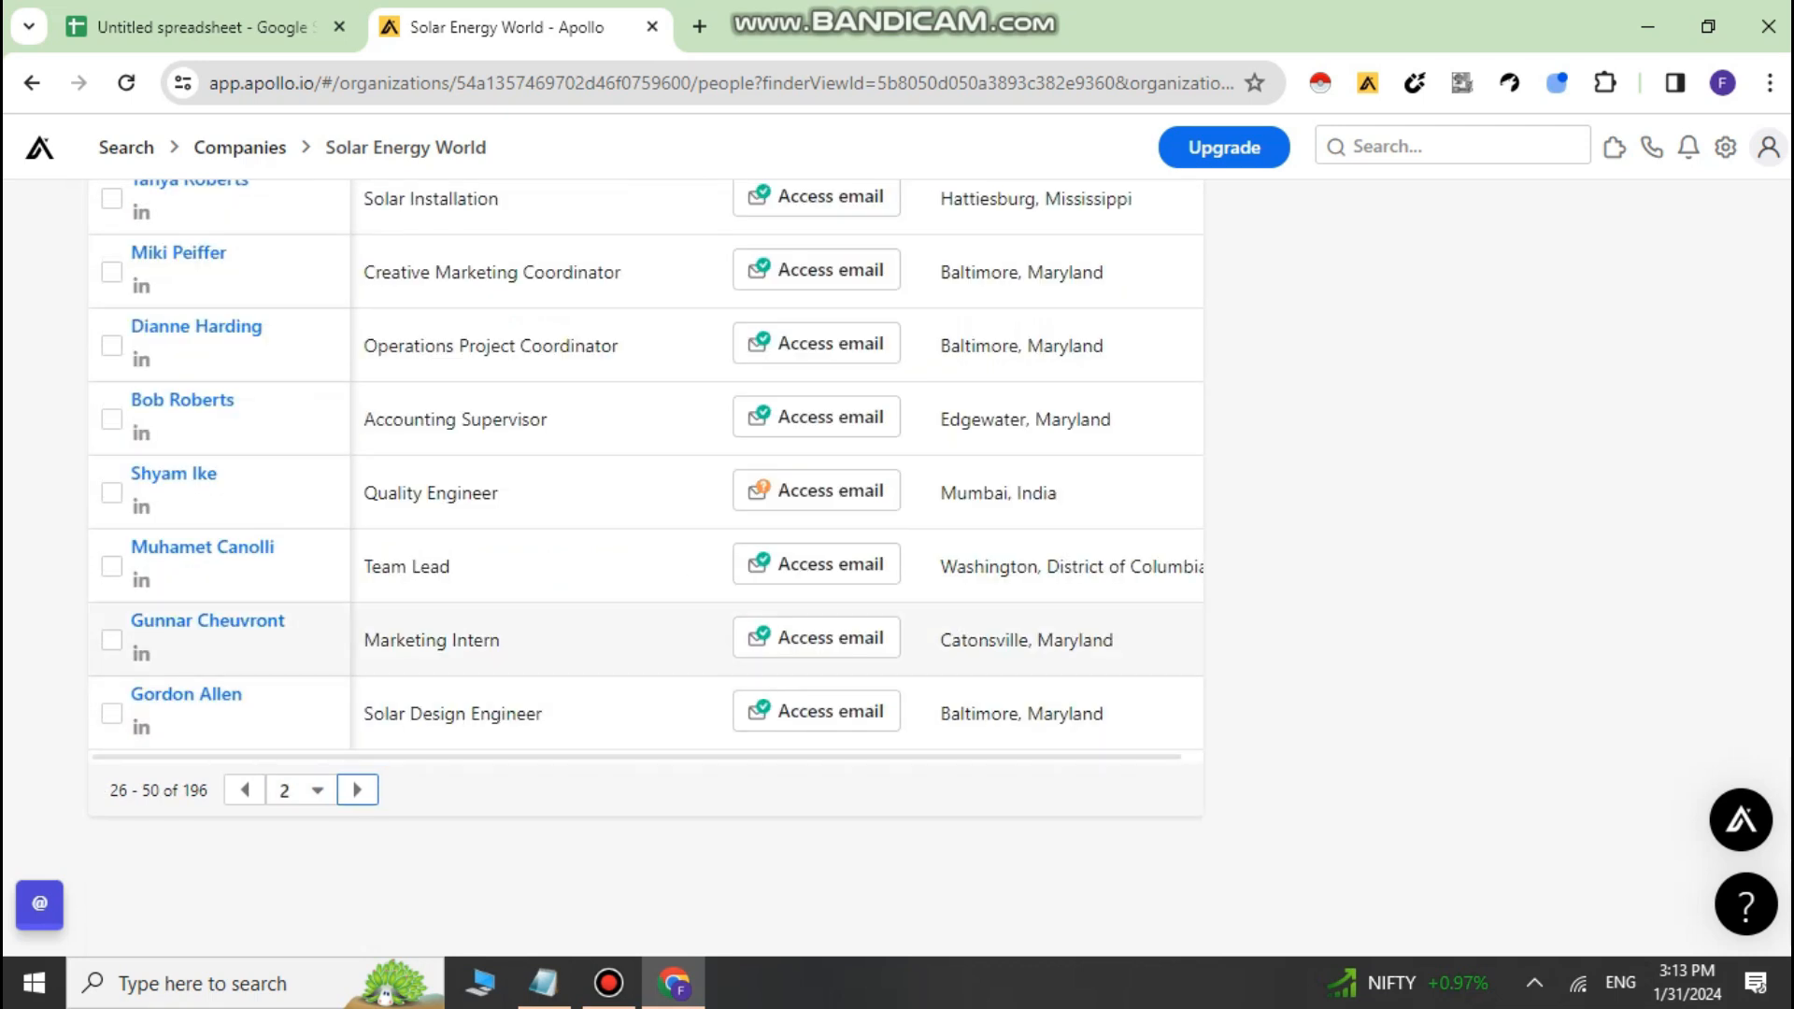
{"action": "scroll", "coordinate": [645, 550], "scroll_direction": "up", "scroll_amount": 2}
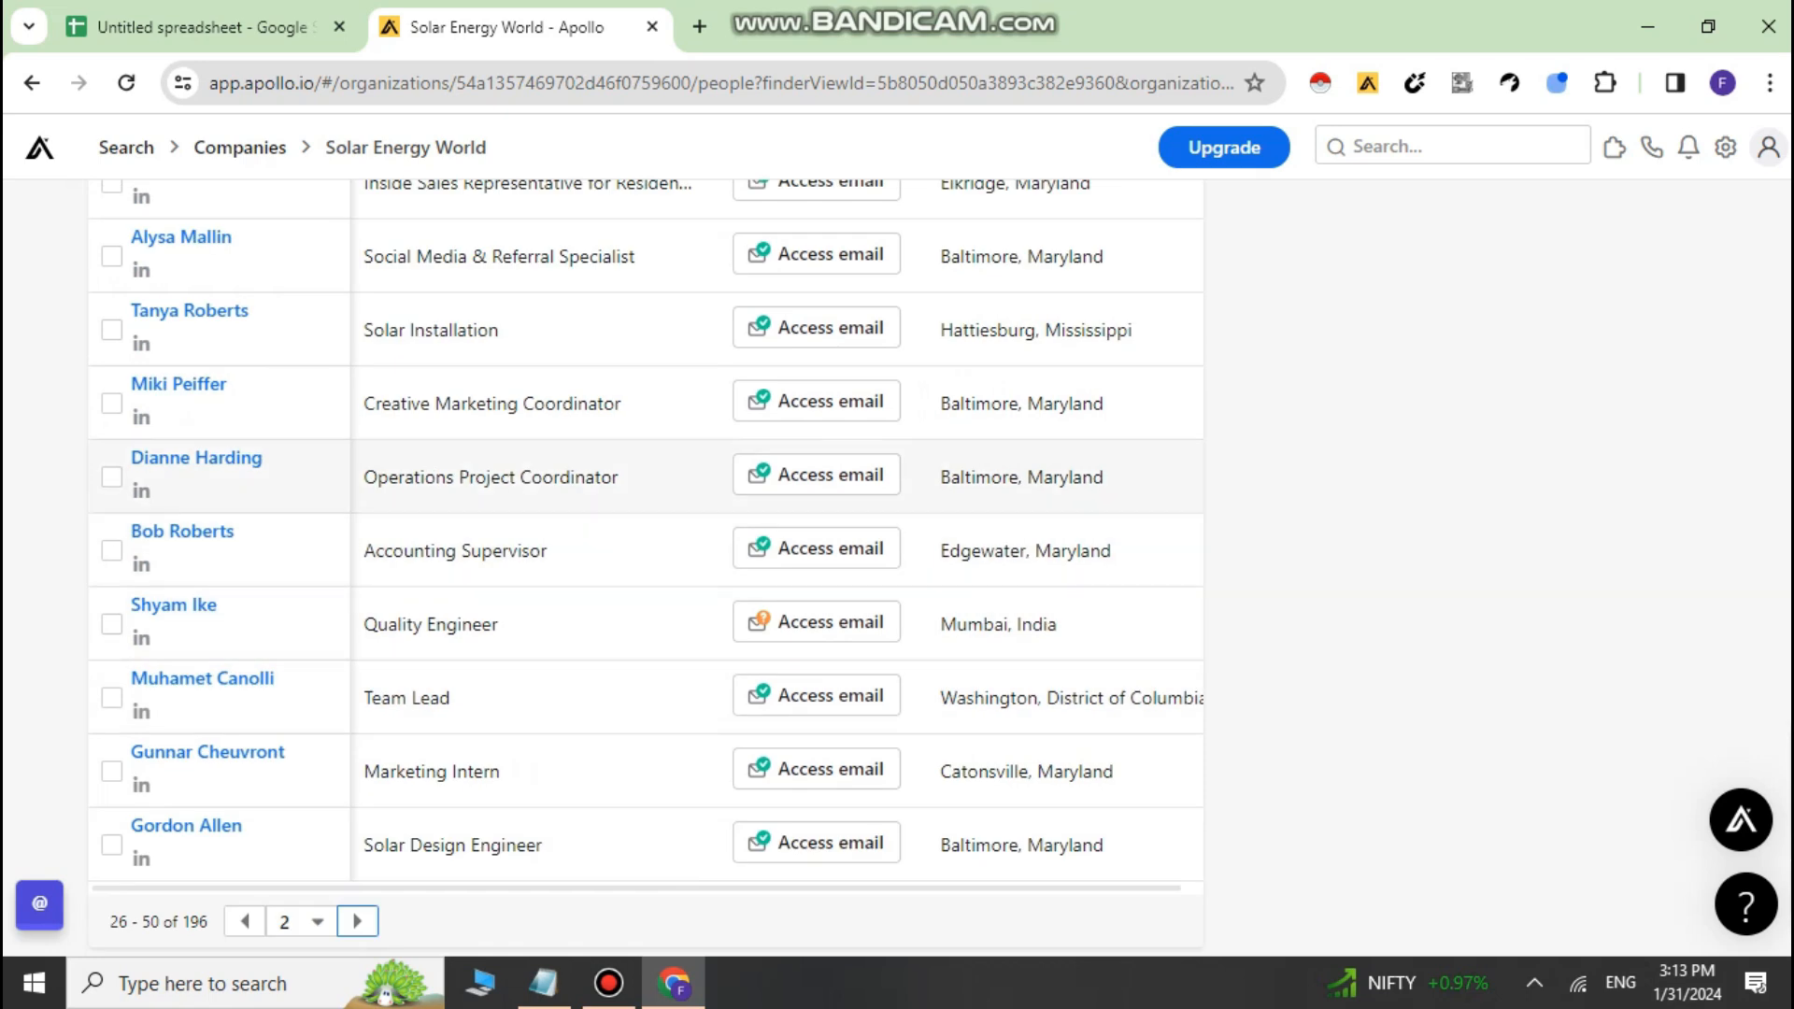
{"action": "scroll", "coordinate": [644, 463], "scroll_direction": "up", "scroll_amount": 4}
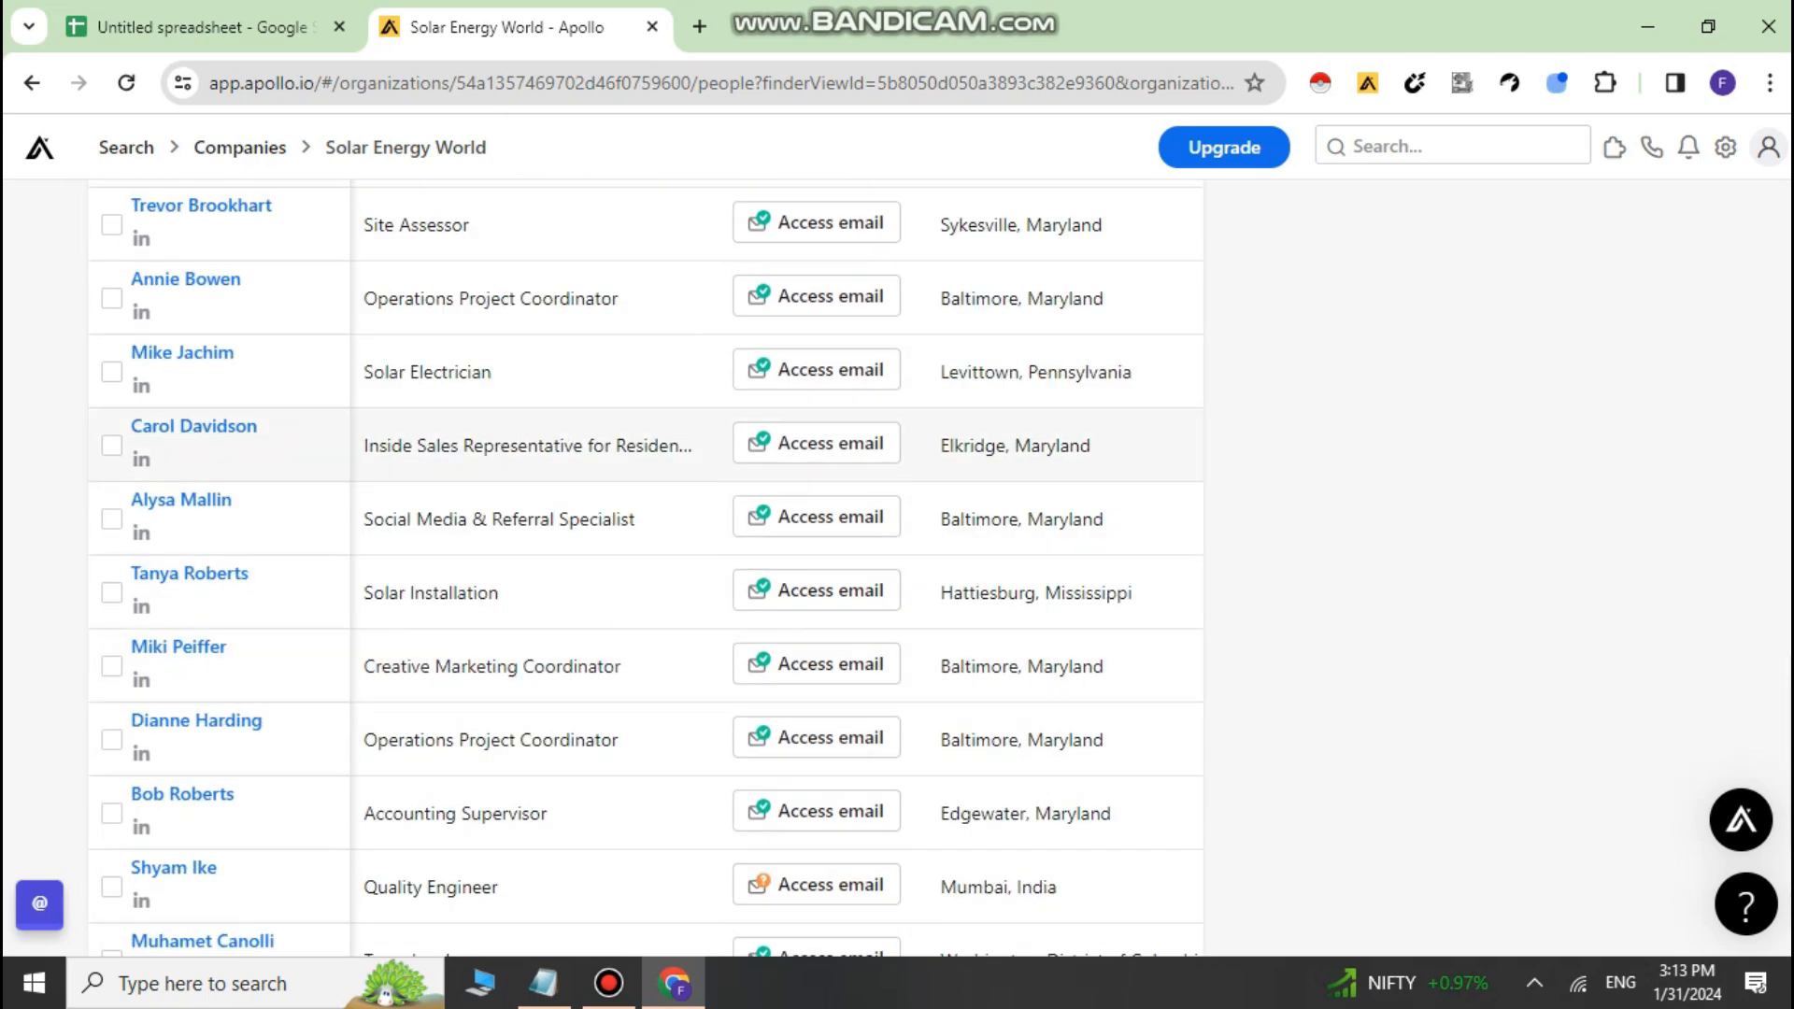
{"action": "scroll", "coordinate": [645, 462], "scroll_direction": "up", "scroll_amount": 4}
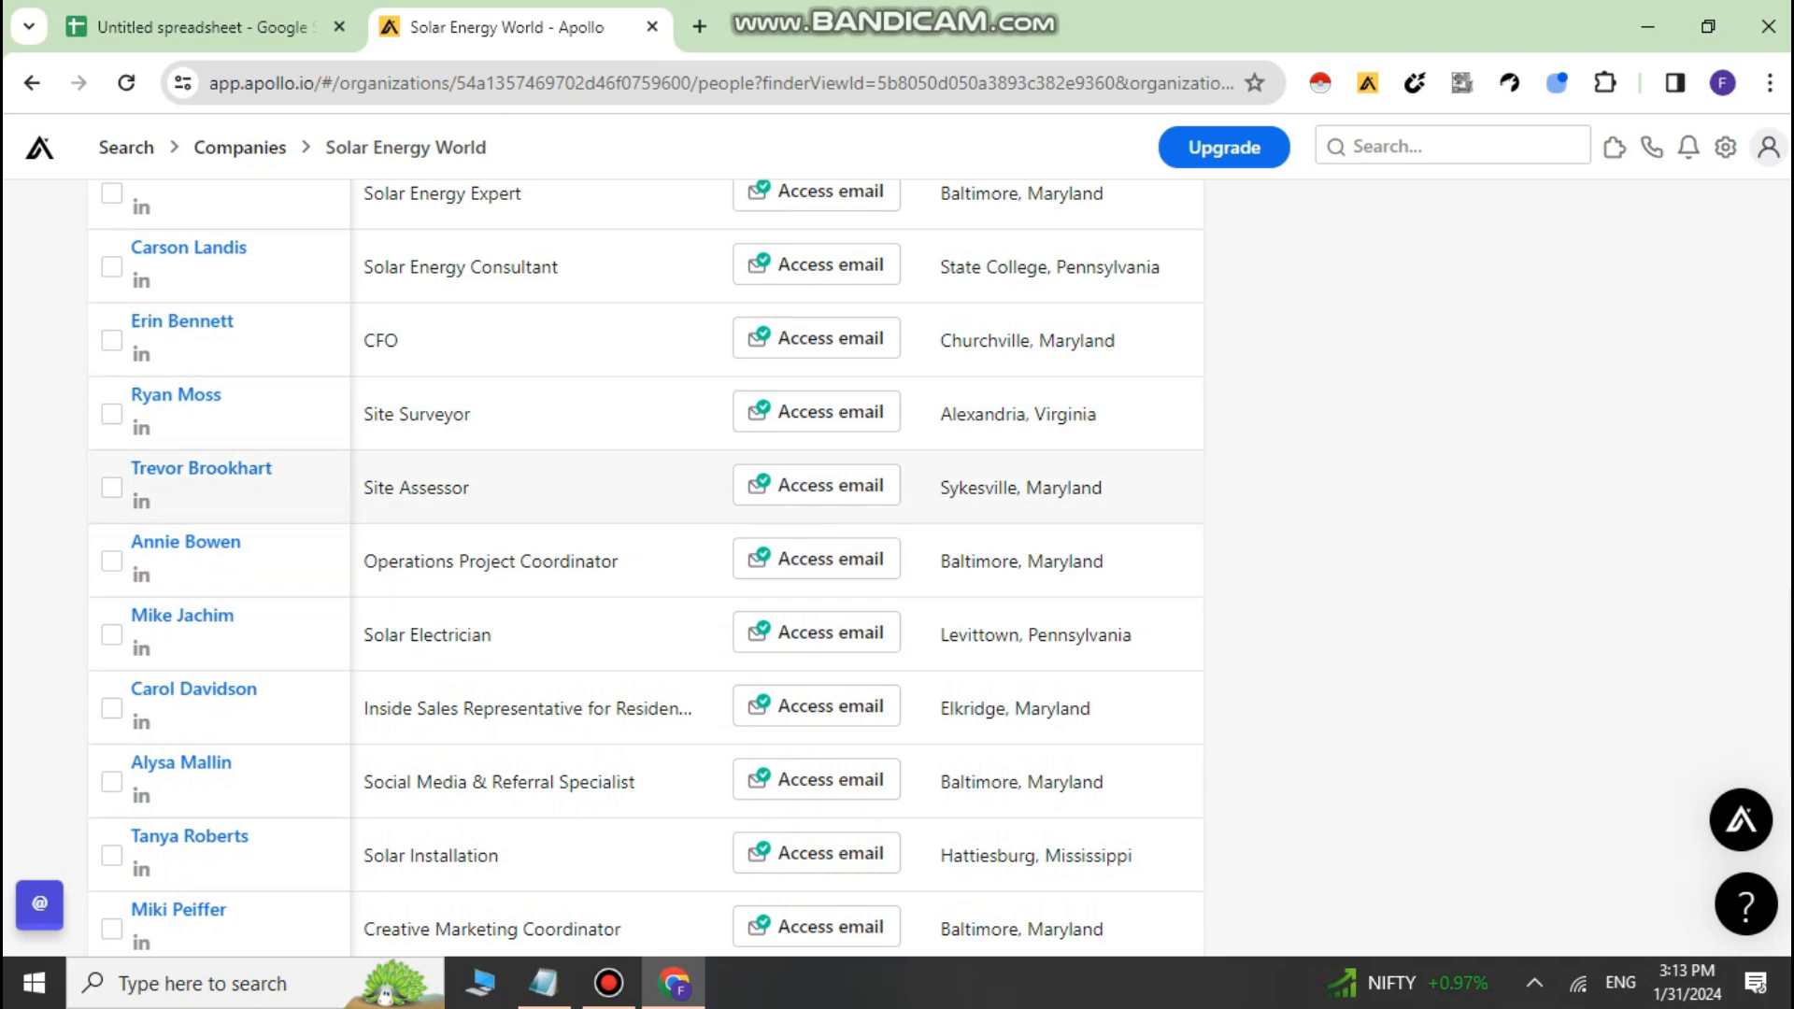
{"action": "scroll", "coordinate": [645, 462], "scroll_direction": "up", "scroll_amount": 10}
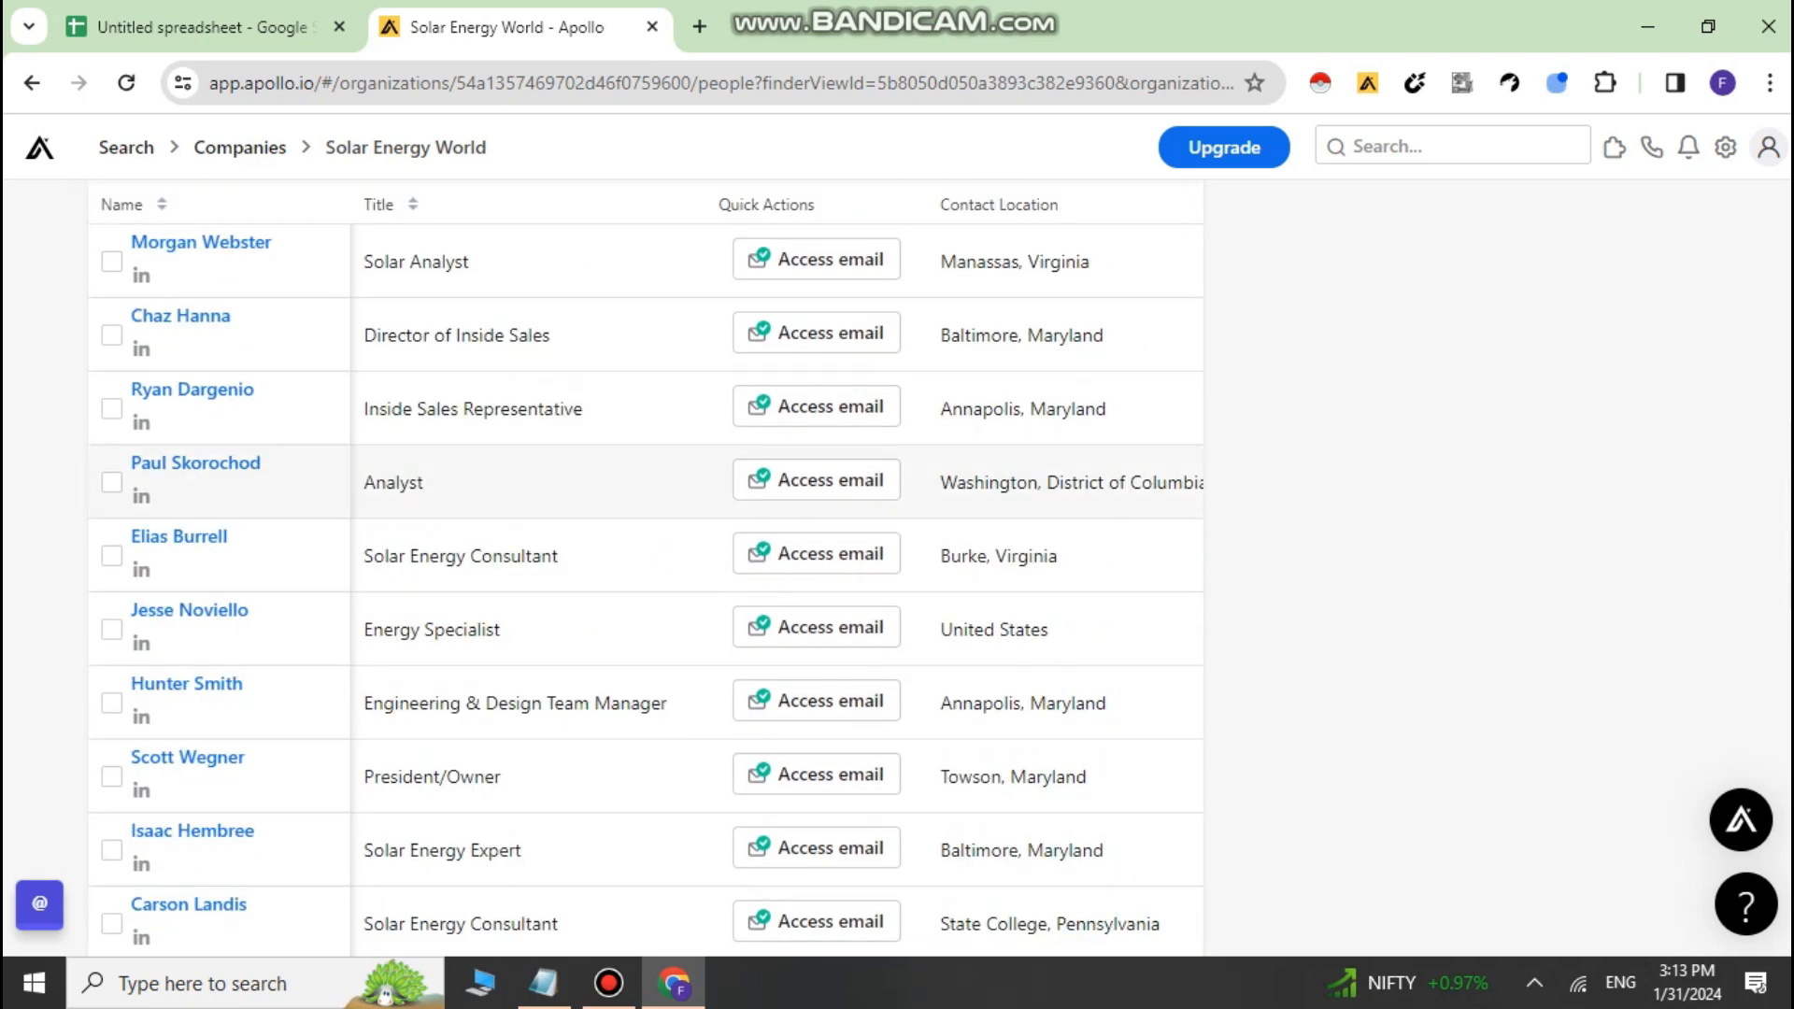
{"action": "scroll", "coordinate": [645, 462], "scroll_direction": "up", "scroll_amount": 2}
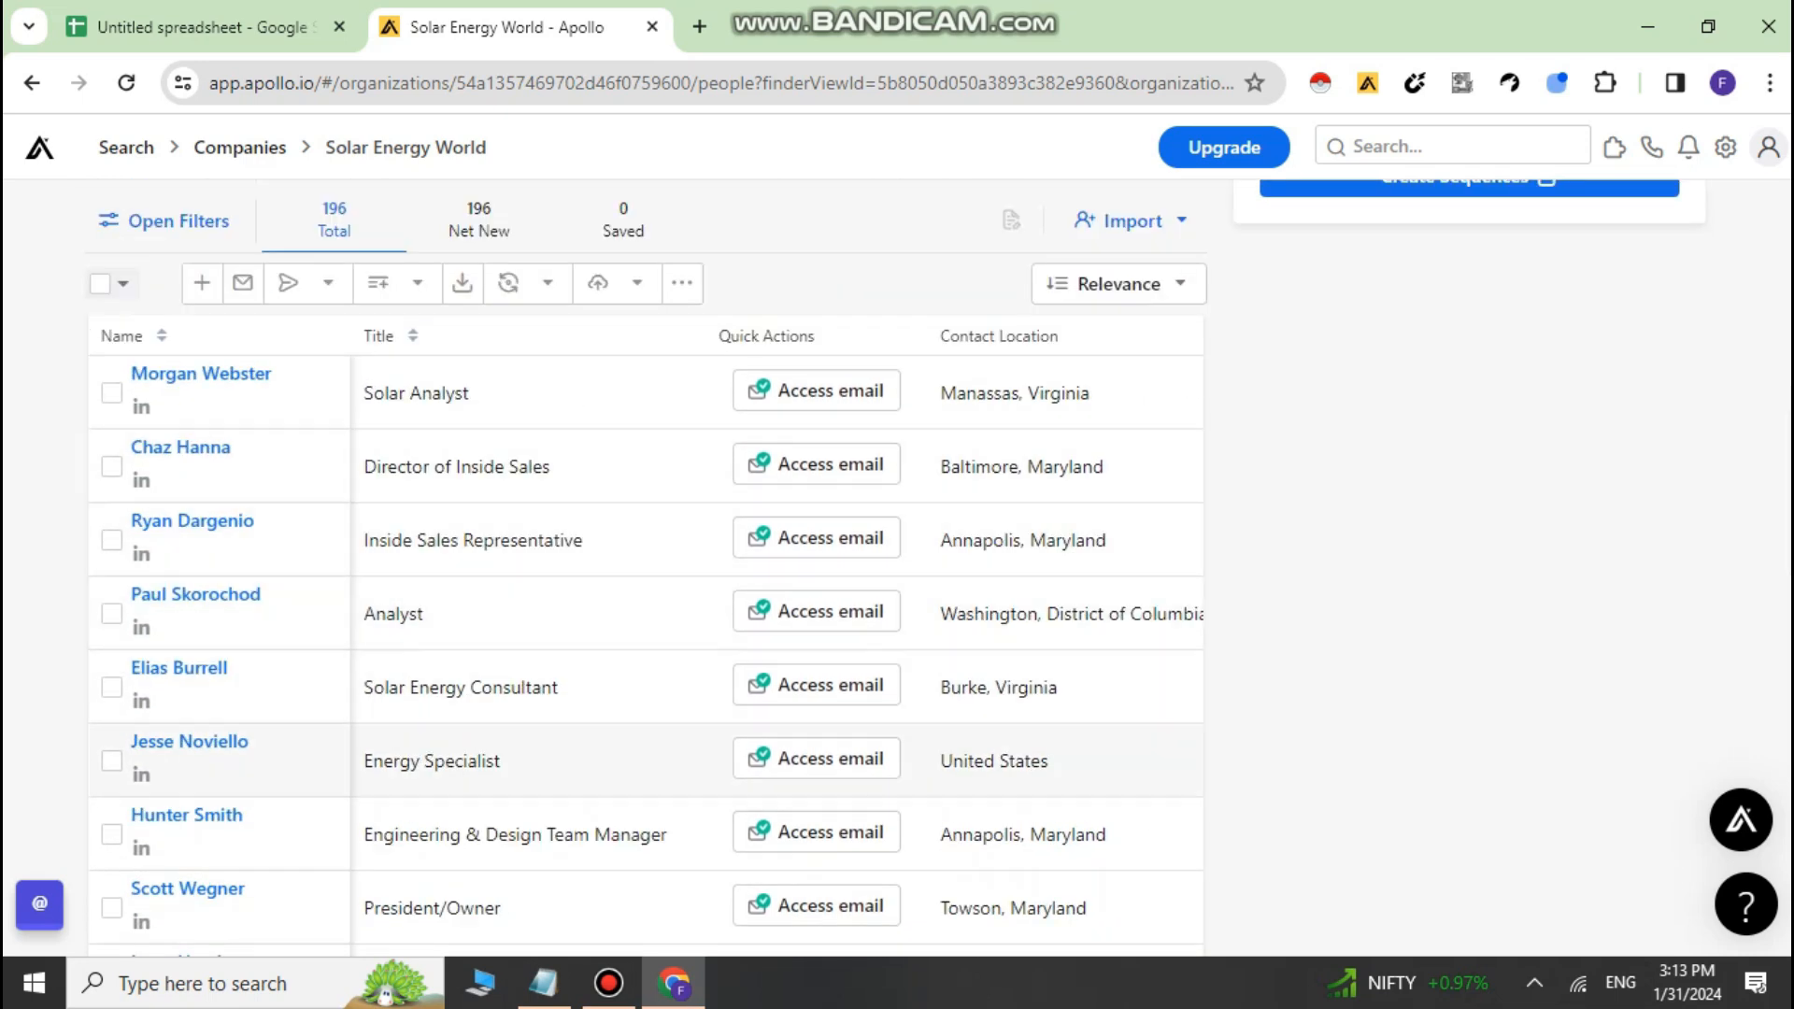
{"action": "scroll", "coordinate": [645, 561], "scroll_direction": "down", "scroll_amount": 10}
{"action": "scroll", "coordinate": [645, 561], "scroll_direction": "down", "scroll_amount": 10}
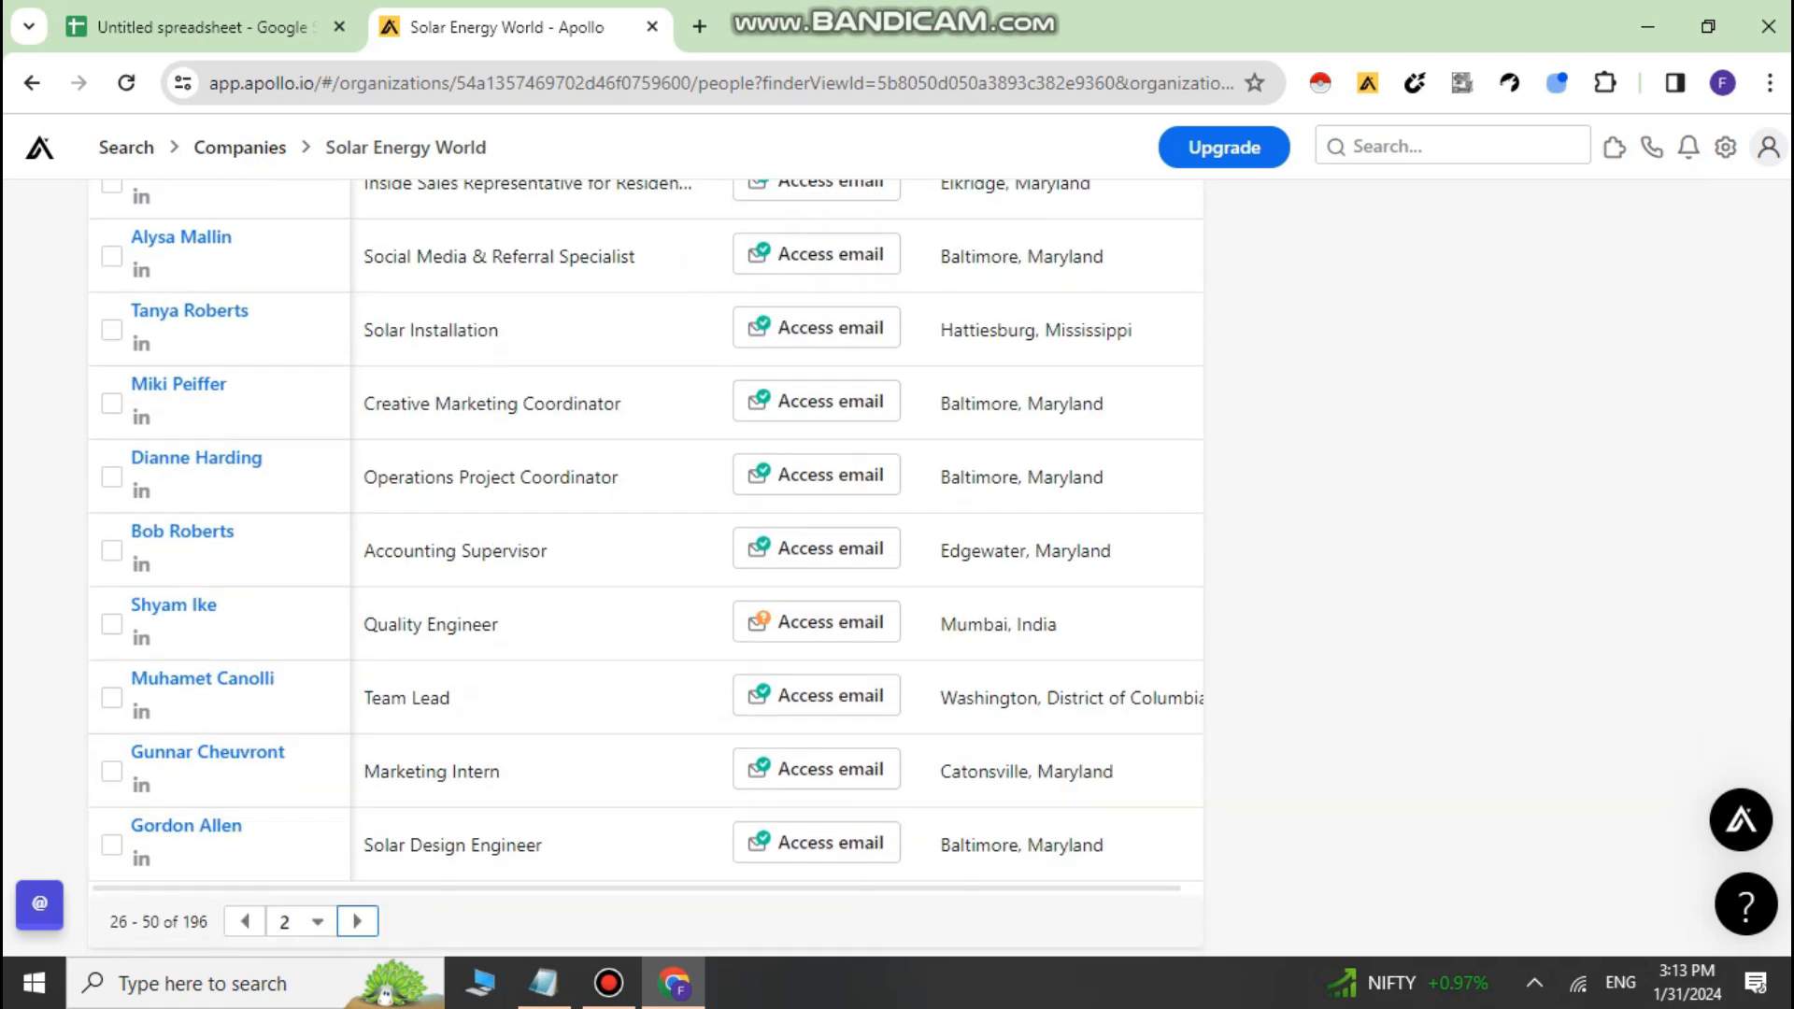
Show page 3 of the people list and open the details of the person titled Operations Manager
{"action": "left_click", "coordinate": [357, 921]}
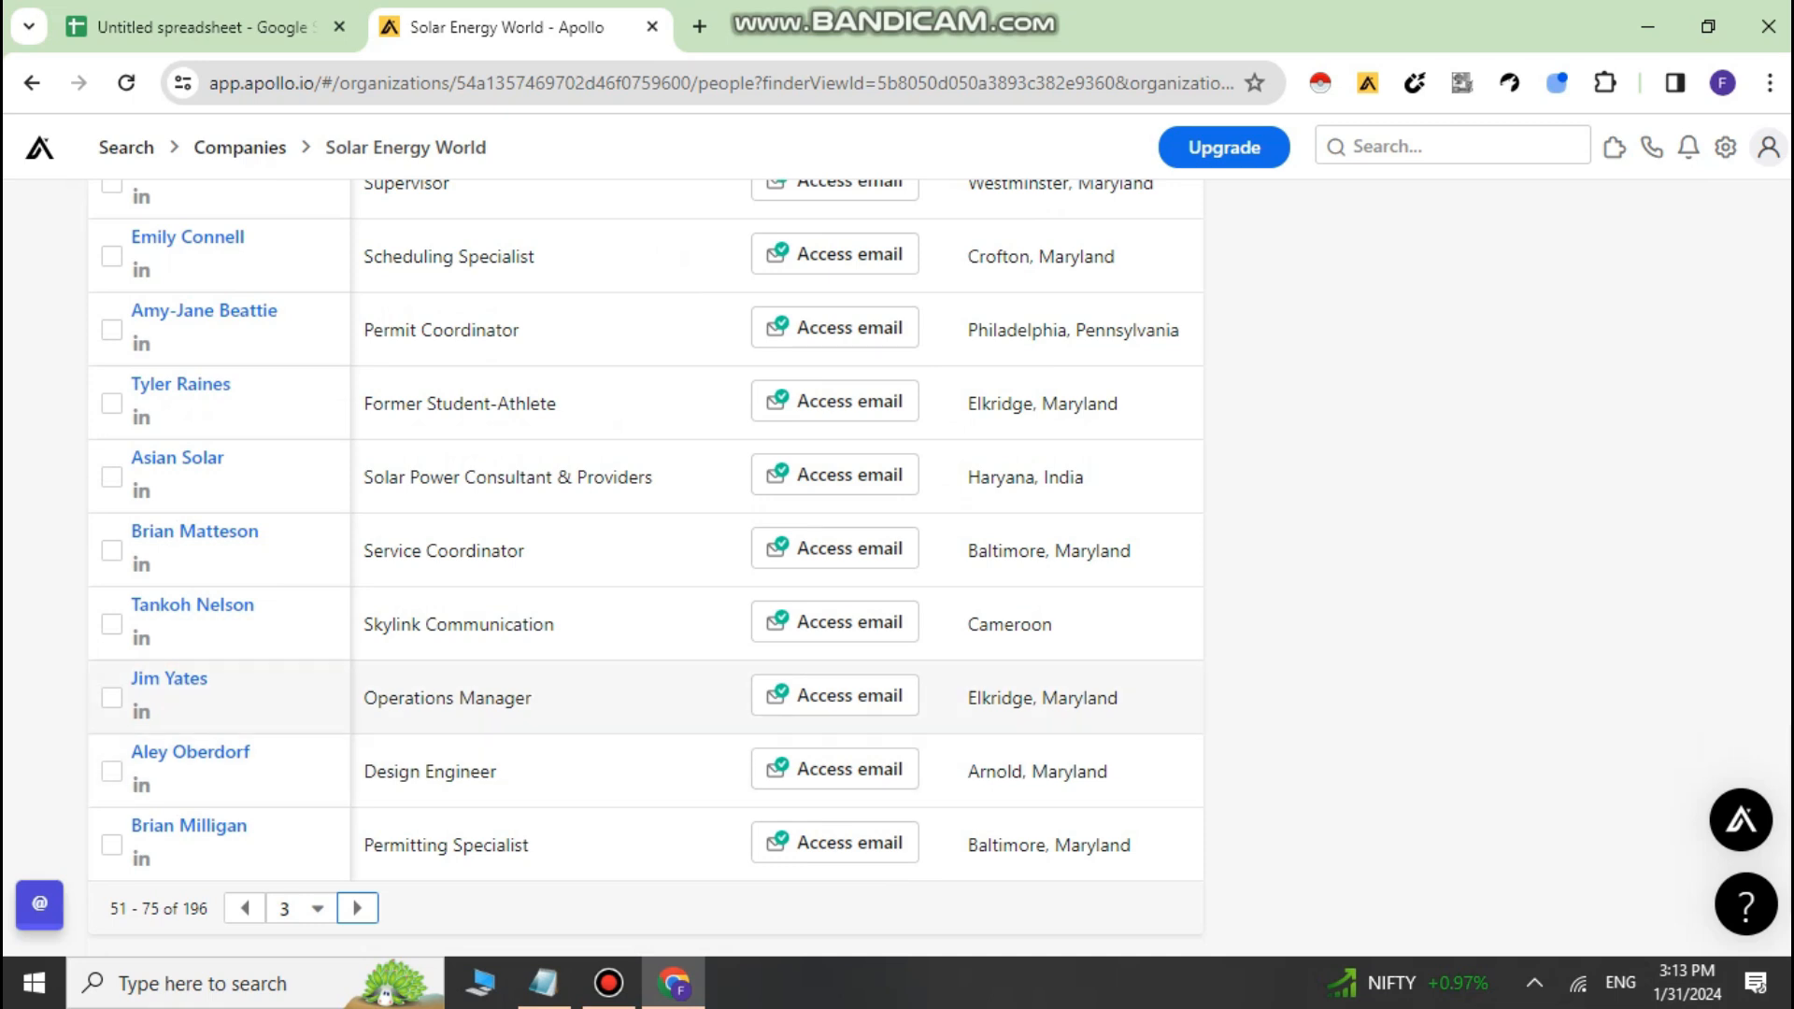
{"action": "scroll", "coordinate": [645, 561], "scroll_direction": "up", "scroll_amount": 10}
{"action": "scroll", "coordinate": [644, 561], "scroll_direction": "up", "scroll_amount": 3}
{"action": "scroll", "coordinate": [645, 561], "scroll_direction": "down", "scroll_amount": 12}
{"action": "scroll", "coordinate": [645, 561], "scroll_direction": "down", "scroll_amount": 4}
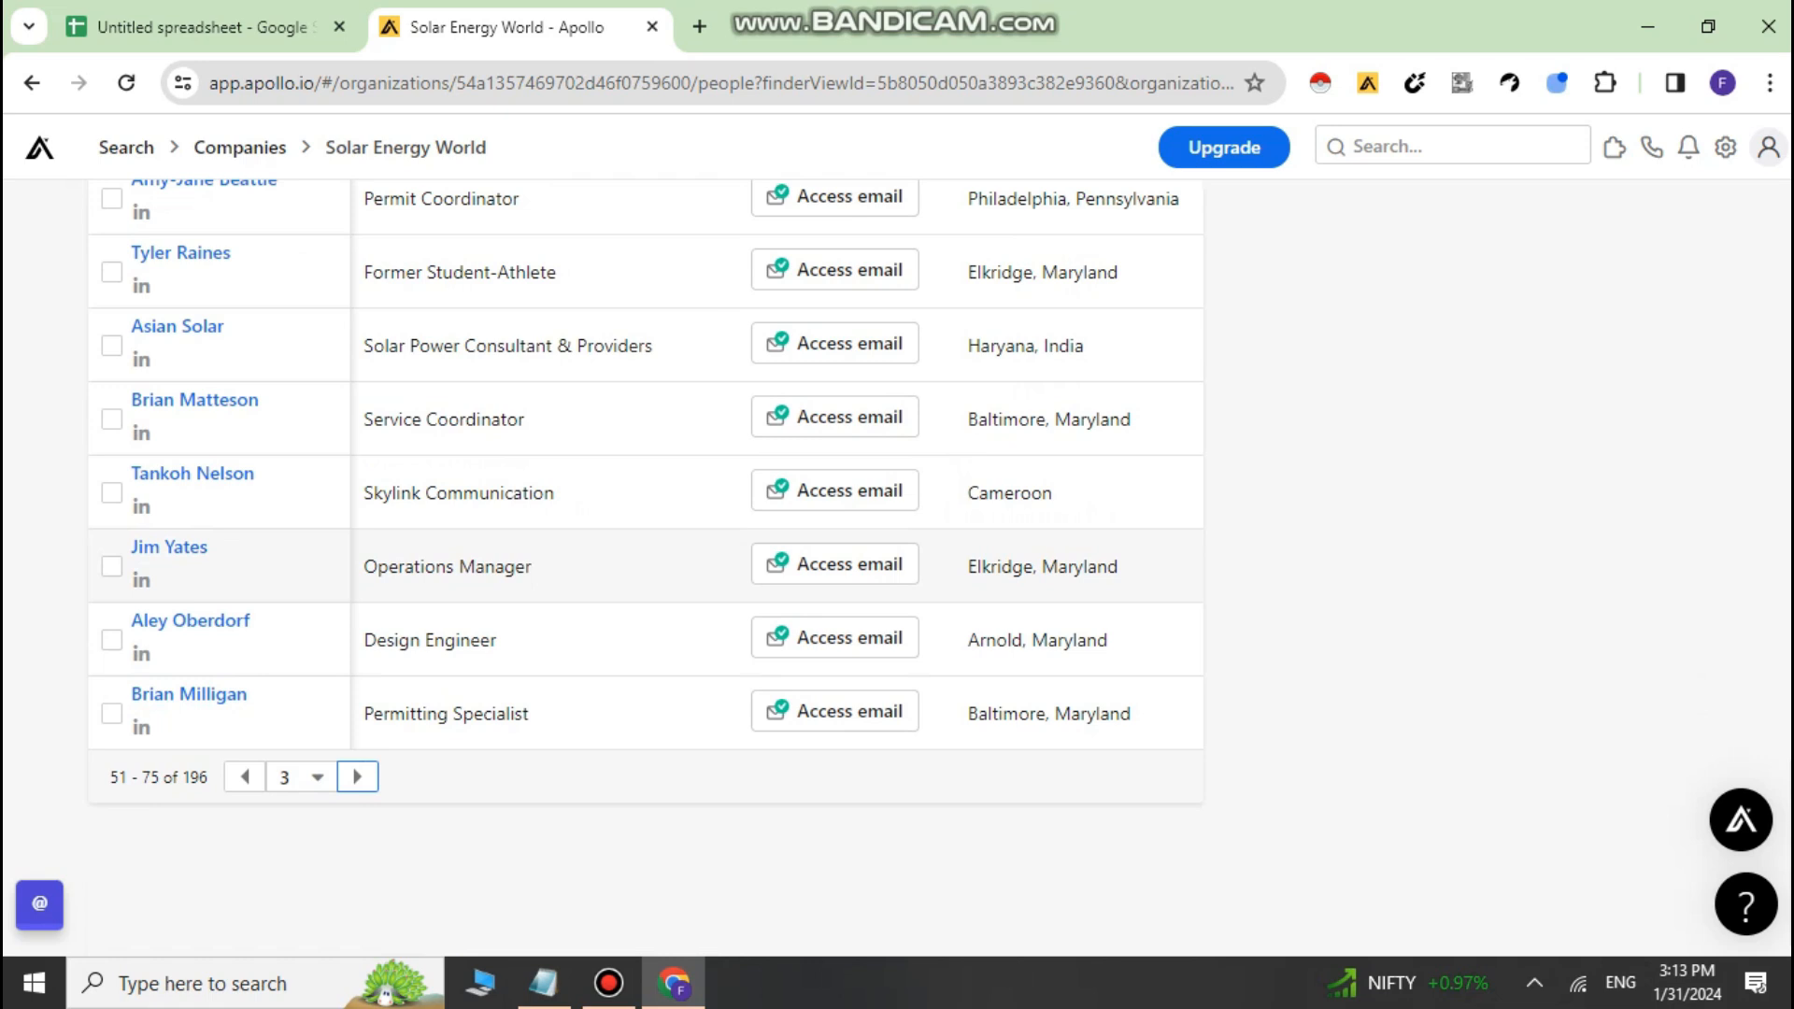
{"action": "left_click", "coordinate": [645, 566]}
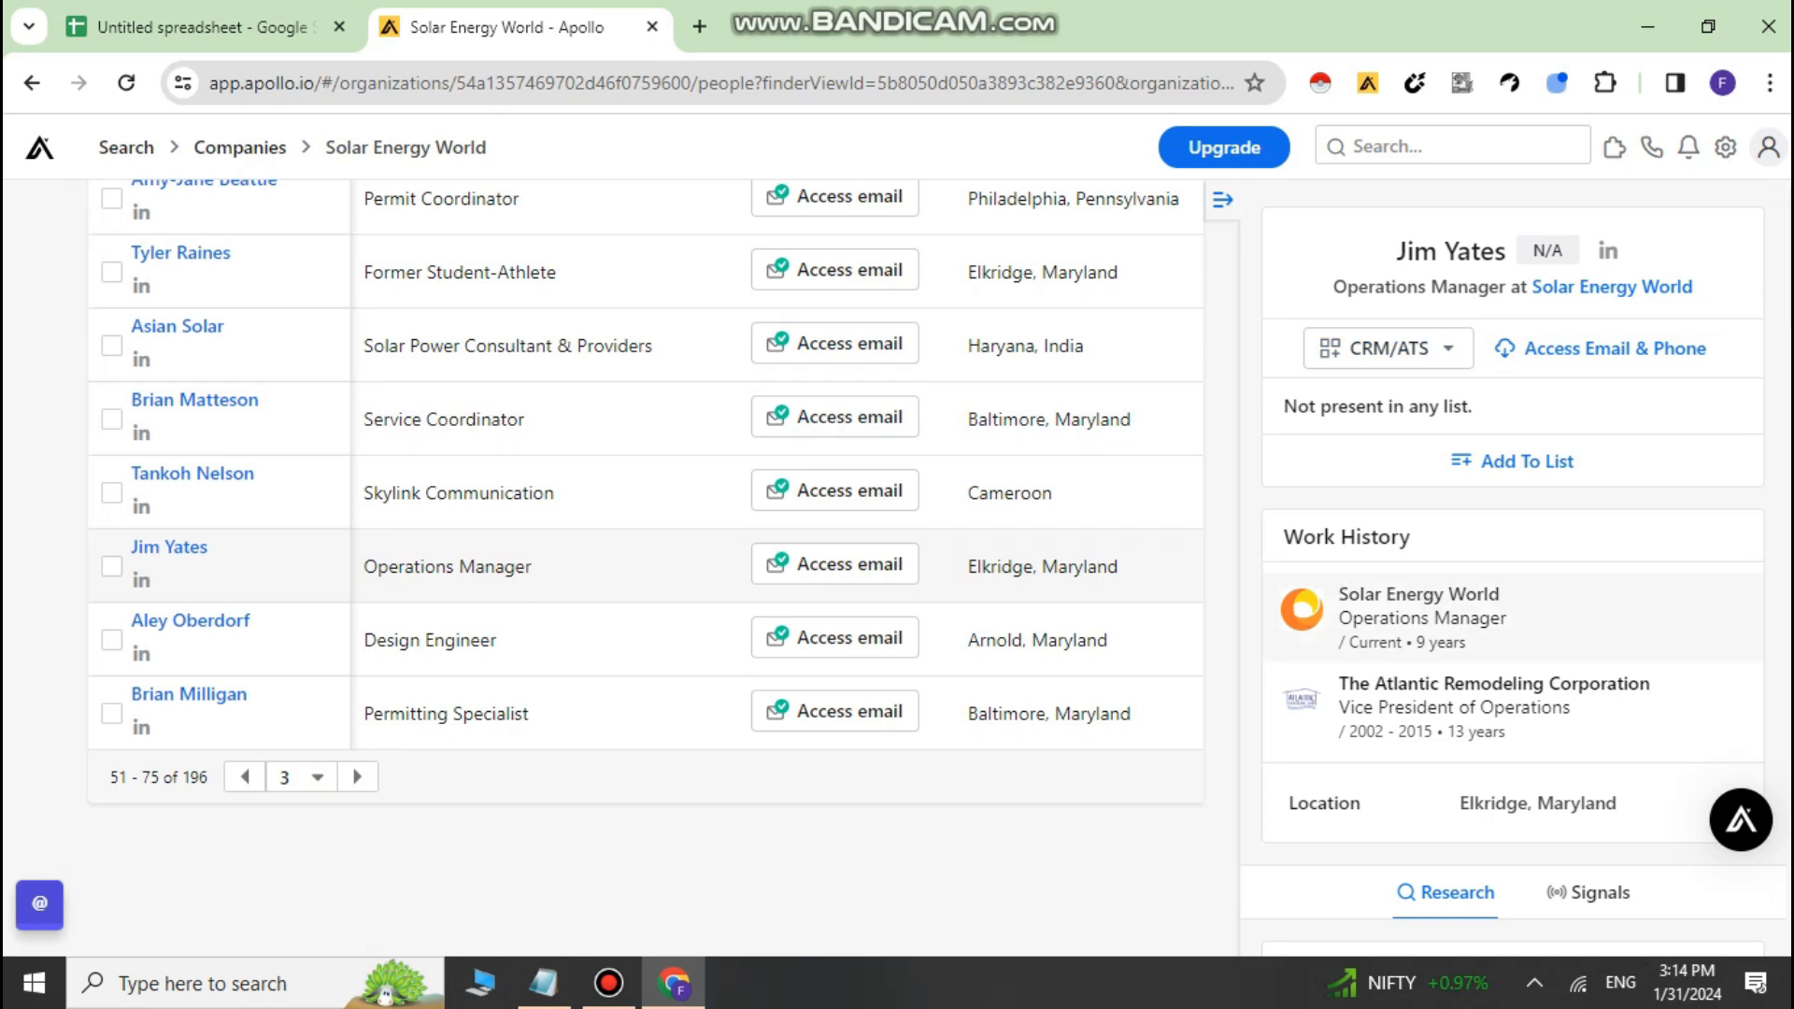
Copy the company name Solar Energy World from its profile into cell A3 of the Google Sheets spreadsheet
{"action": "scroll", "coordinate": [834, 402], "scroll_direction": "up", "scroll_amount": 10}
{"action": "scroll", "coordinate": [835, 402], "scroll_direction": "up", "scroll_amount": 10}
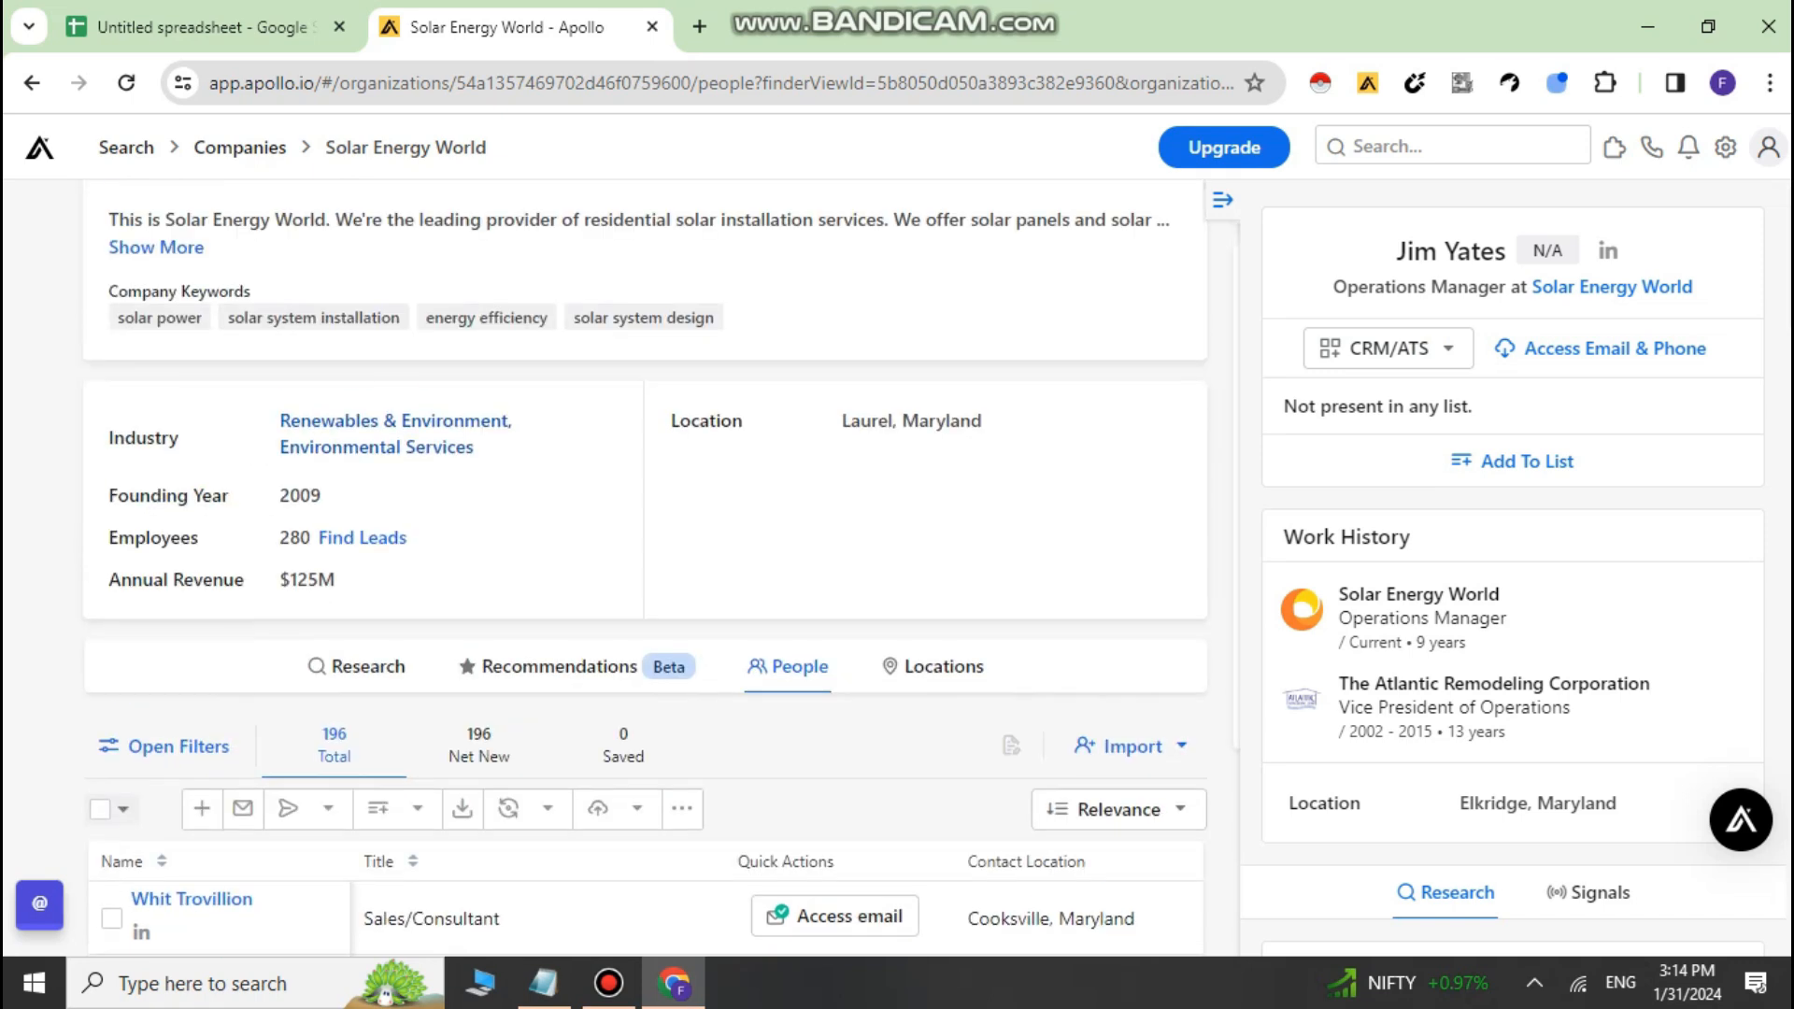
{"action": "left_click_drag", "start_coordinate": [721, 257], "coordinate": [490, 266]}
{"action": "right_click", "coordinate": [492, 268]}
{"action": "left_click", "coordinate": [576, 289]}
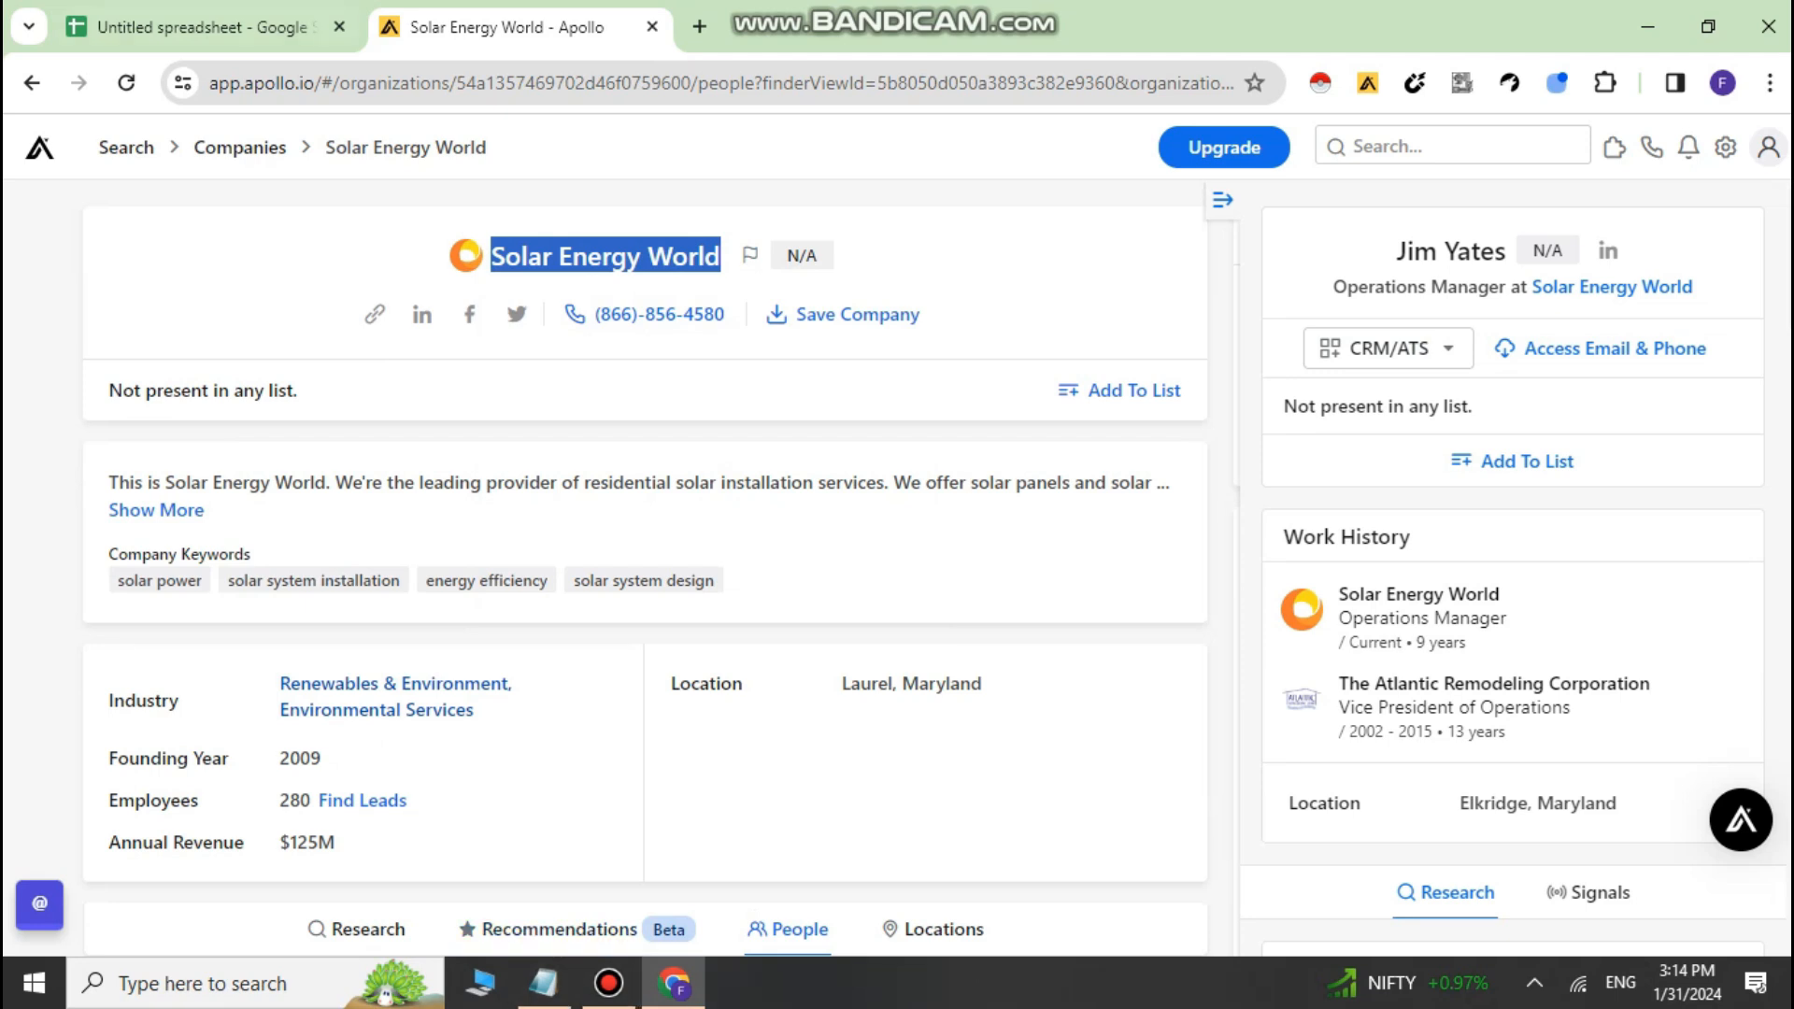
{"action": "left_click", "coordinate": [202, 27]}
{"action": "left_click", "coordinate": [224, 384]}
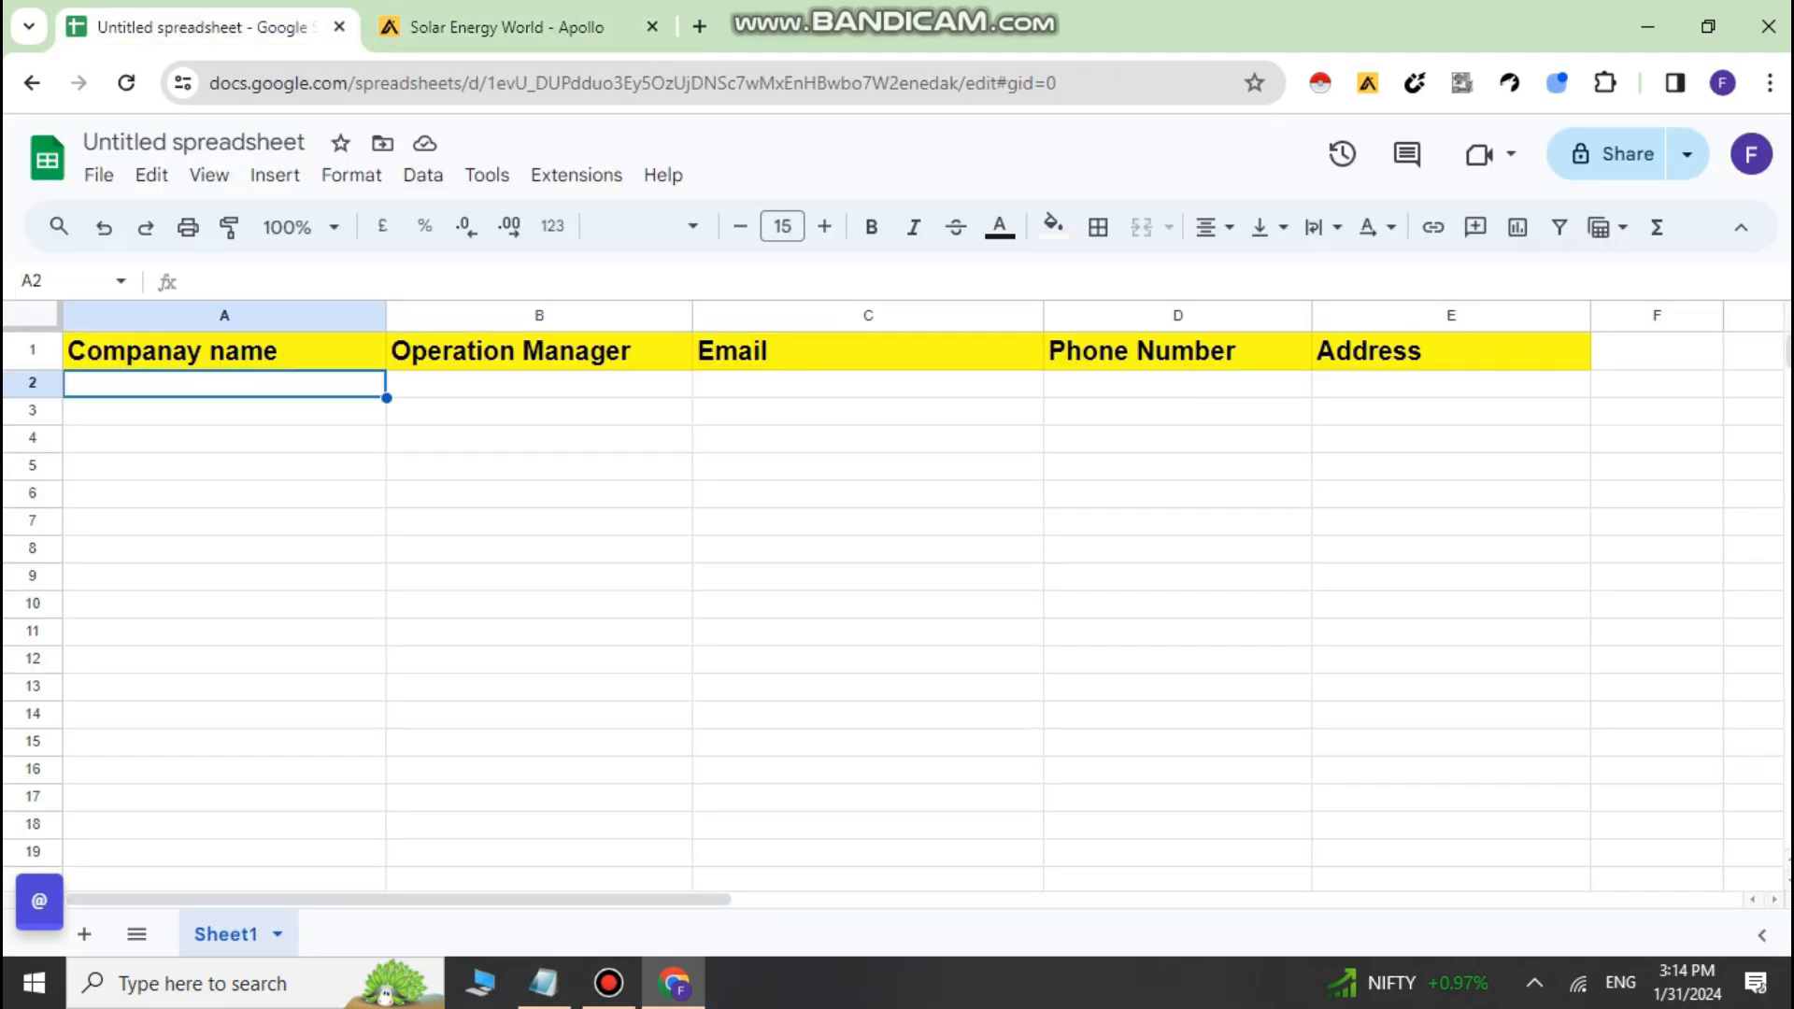
{"action": "left_click", "coordinate": [224, 411]}
{"action": "key", "text": "ctrl+v"}
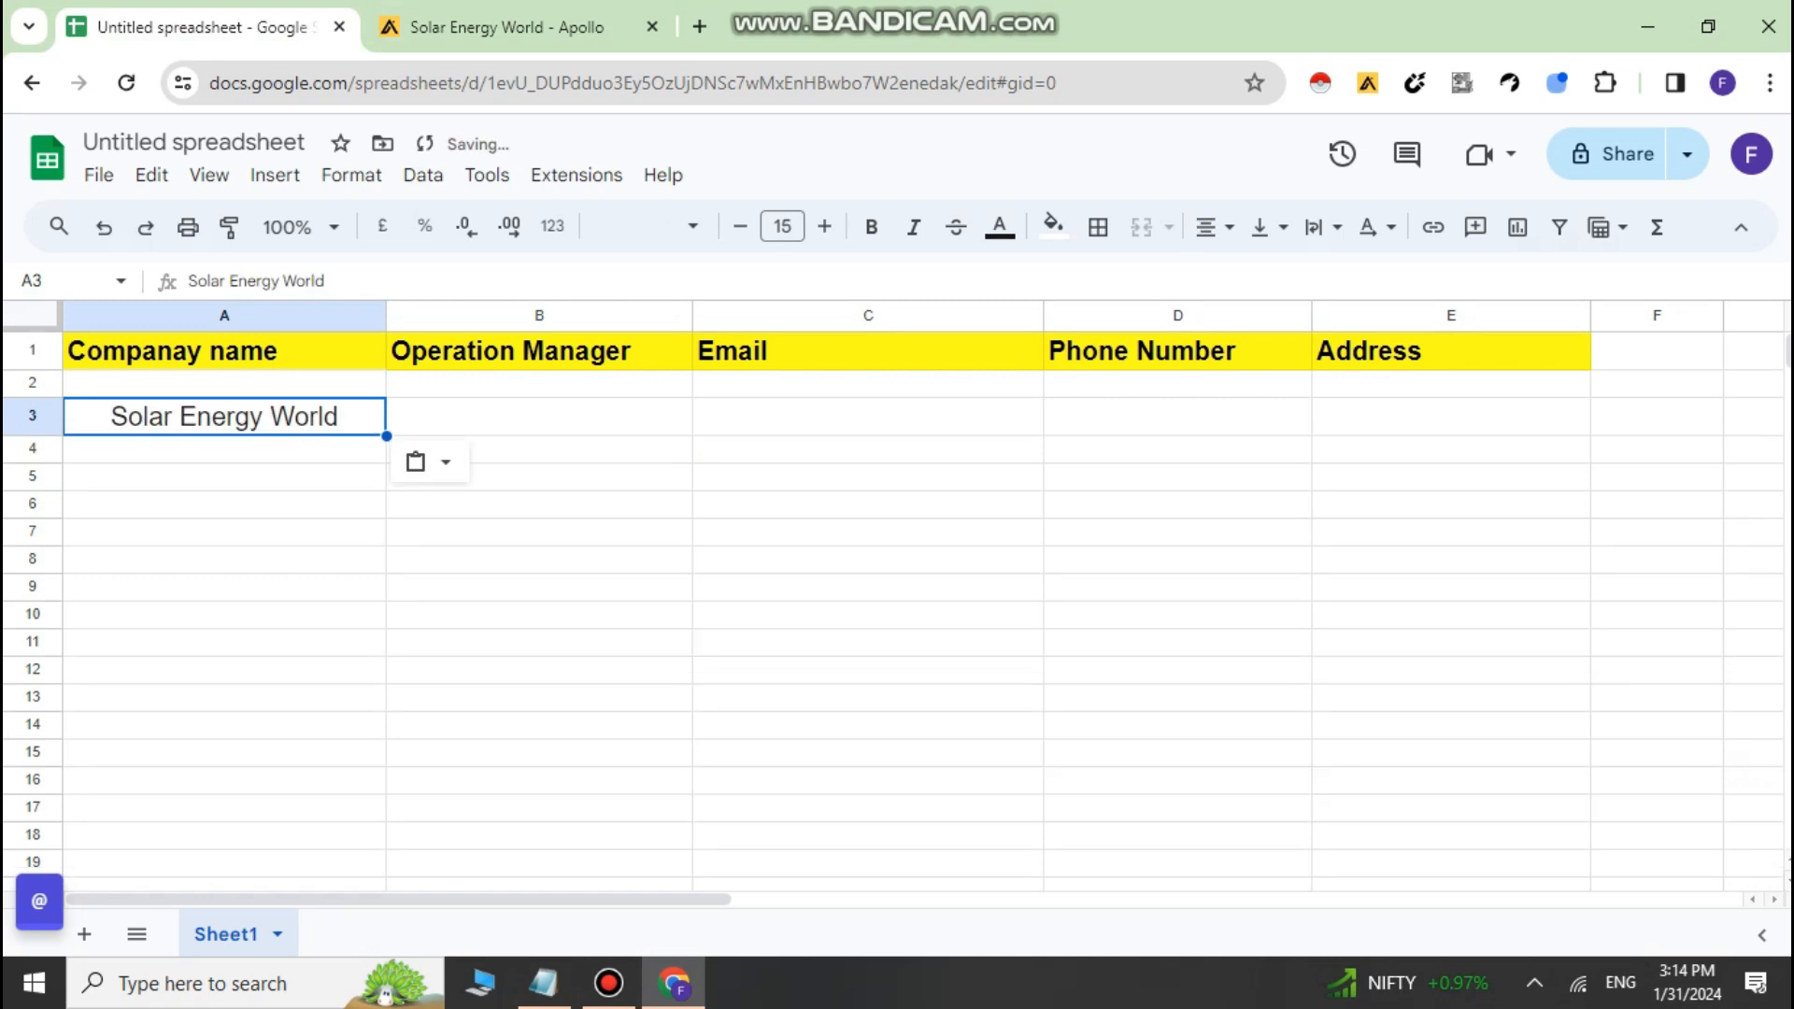
Copy the operations manager's full name from the Apollo contact details into cell B3 of the spreadsheet
{"action": "left_click", "coordinate": [539, 417]}
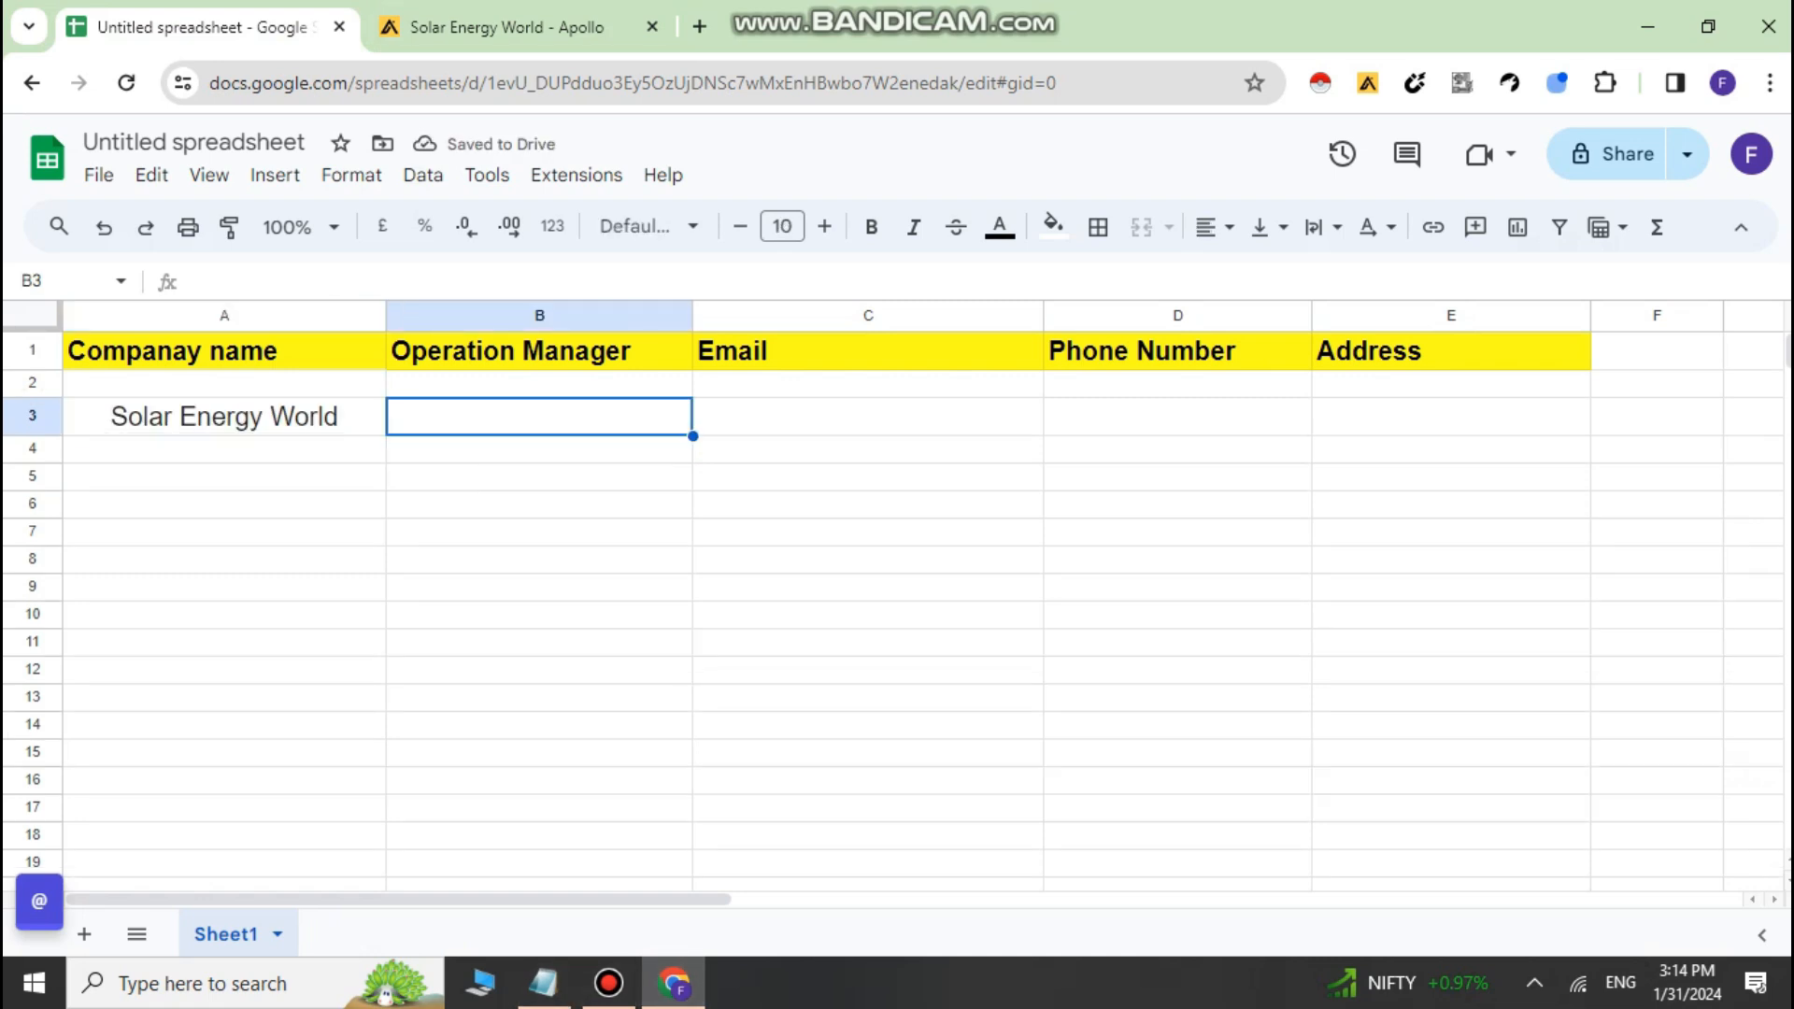
{"action": "key", "text": "ctrl+Tab"}
{"action": "left_click_drag", "start_coordinate": [1506, 251], "coordinate": [1395, 251]}
{"action": "right_click", "coordinate": [1043, 255]}
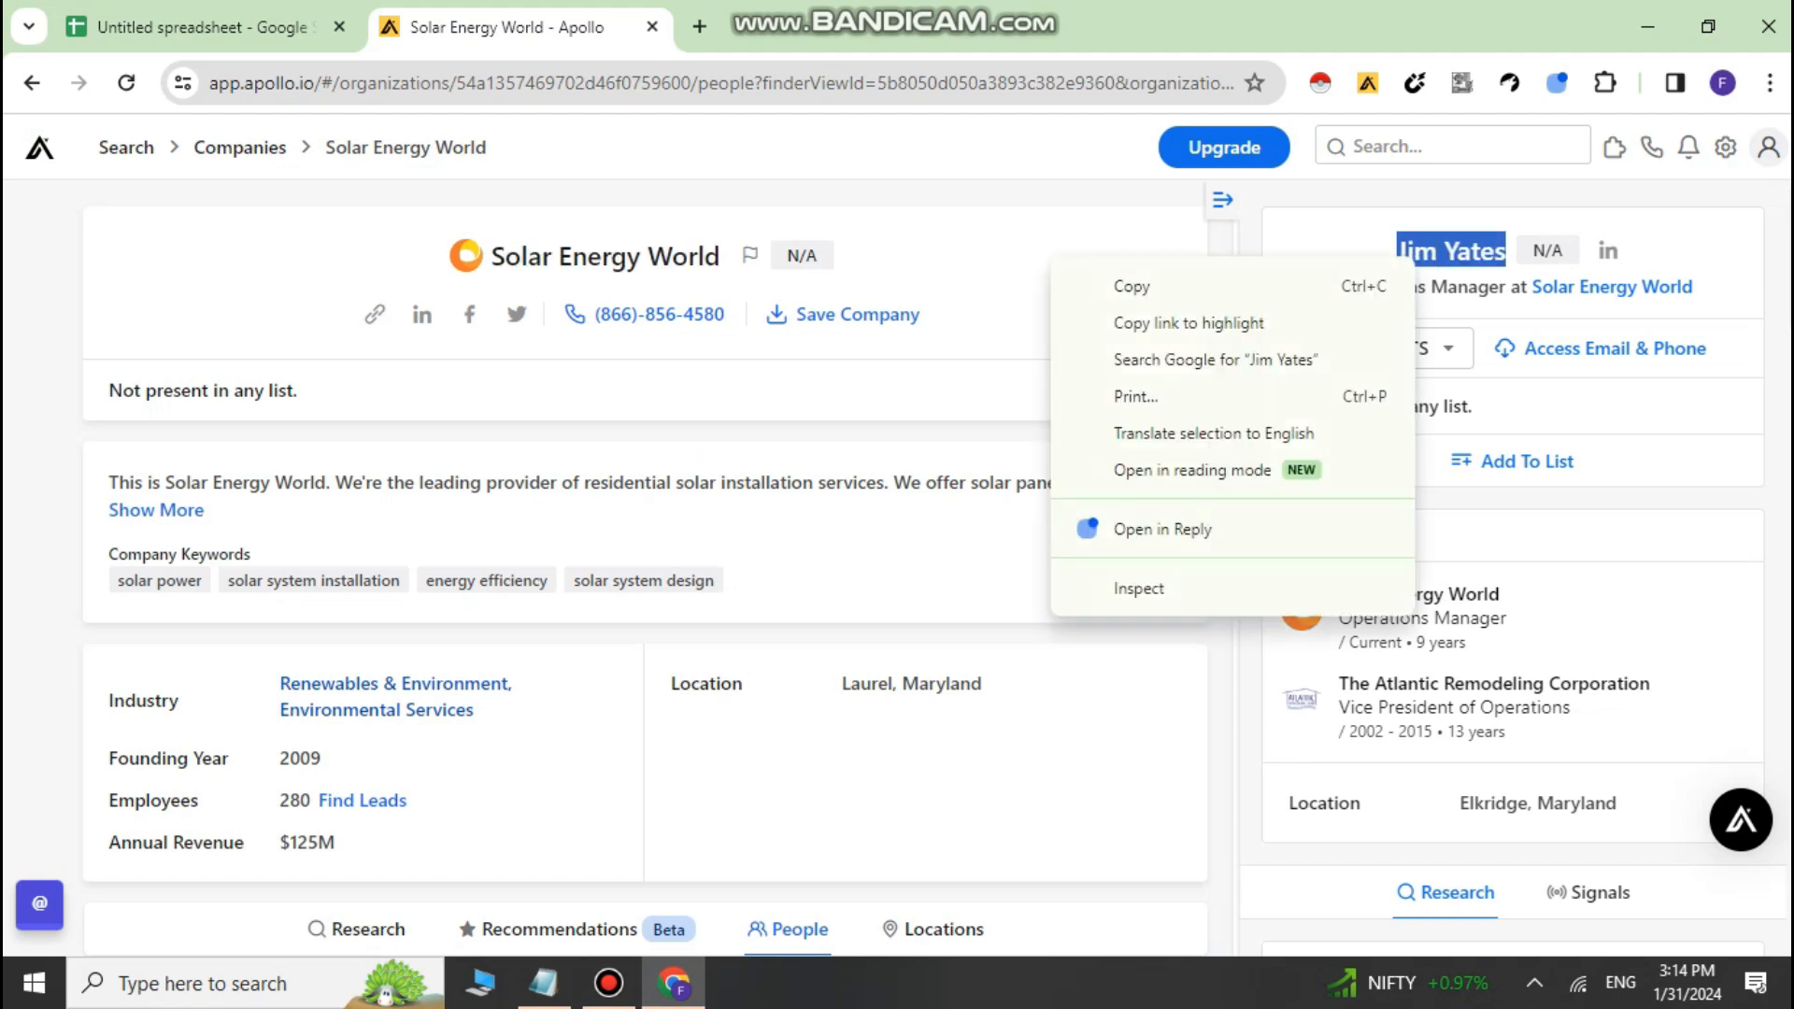
{"action": "left_click", "coordinate": [1121, 284]}
{"action": "key", "text": "ctrl+Tab"}
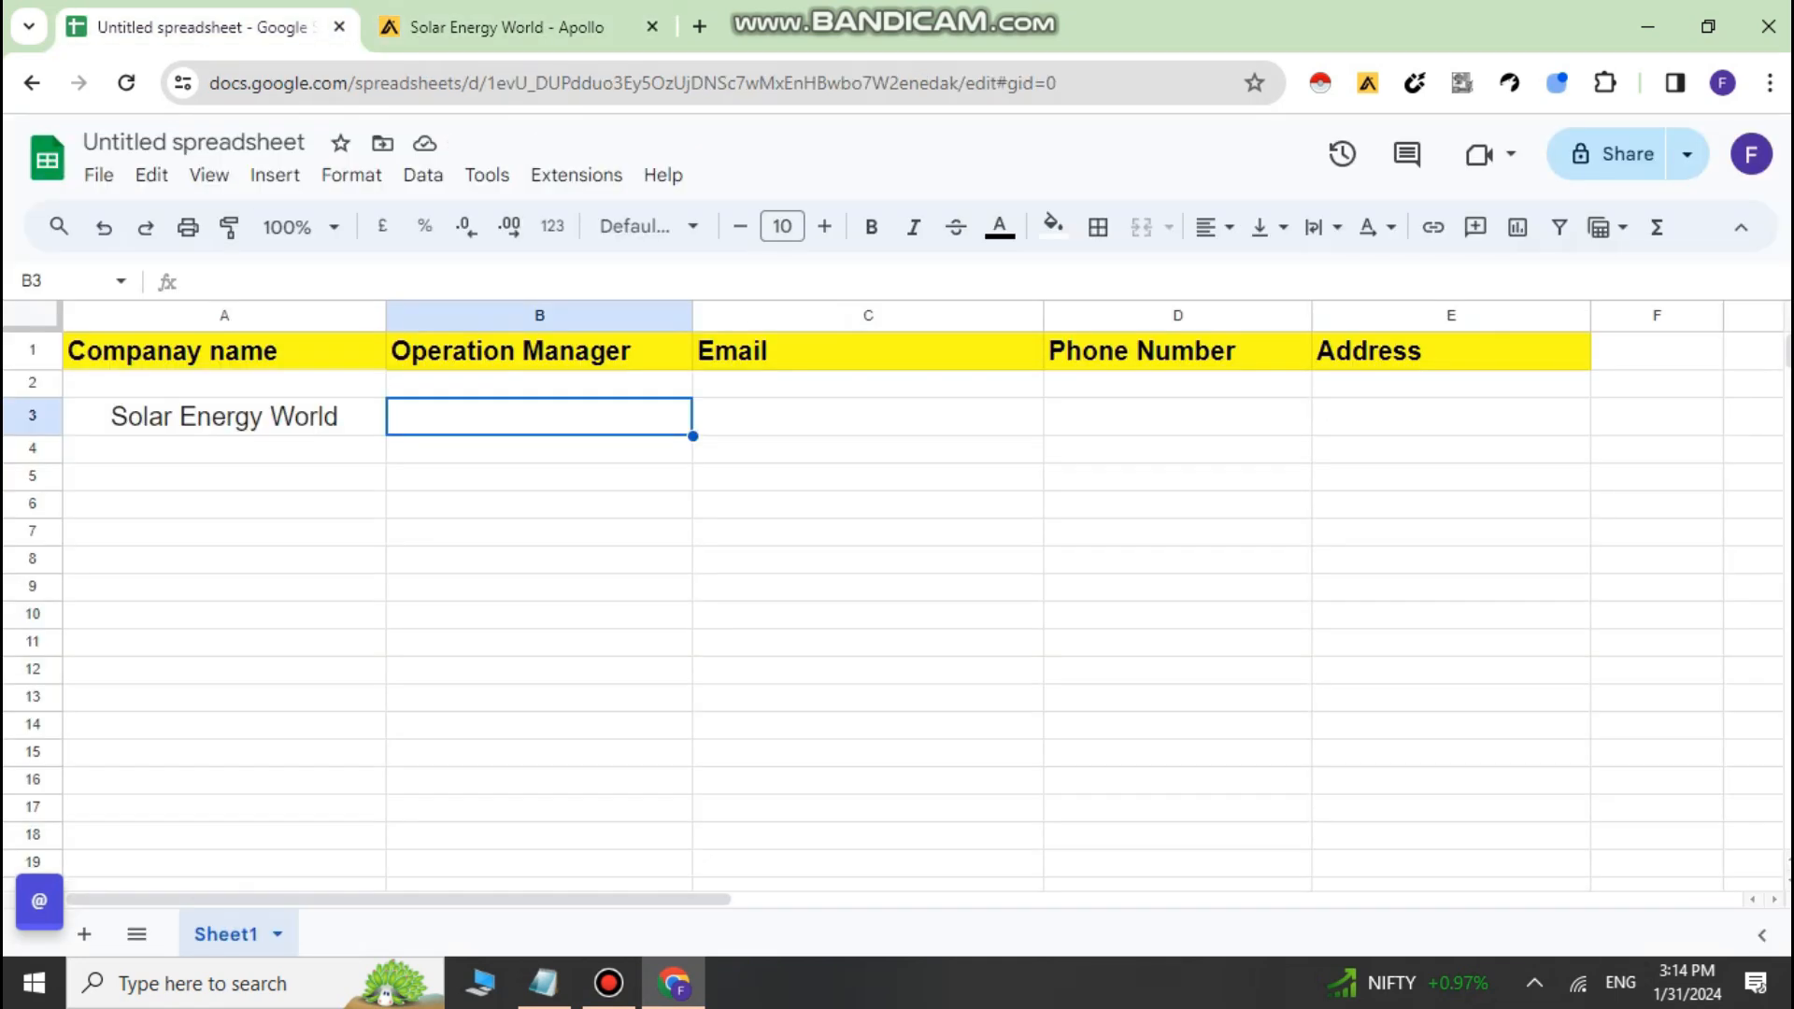
{"action": "key", "text": "ctrl+v"}
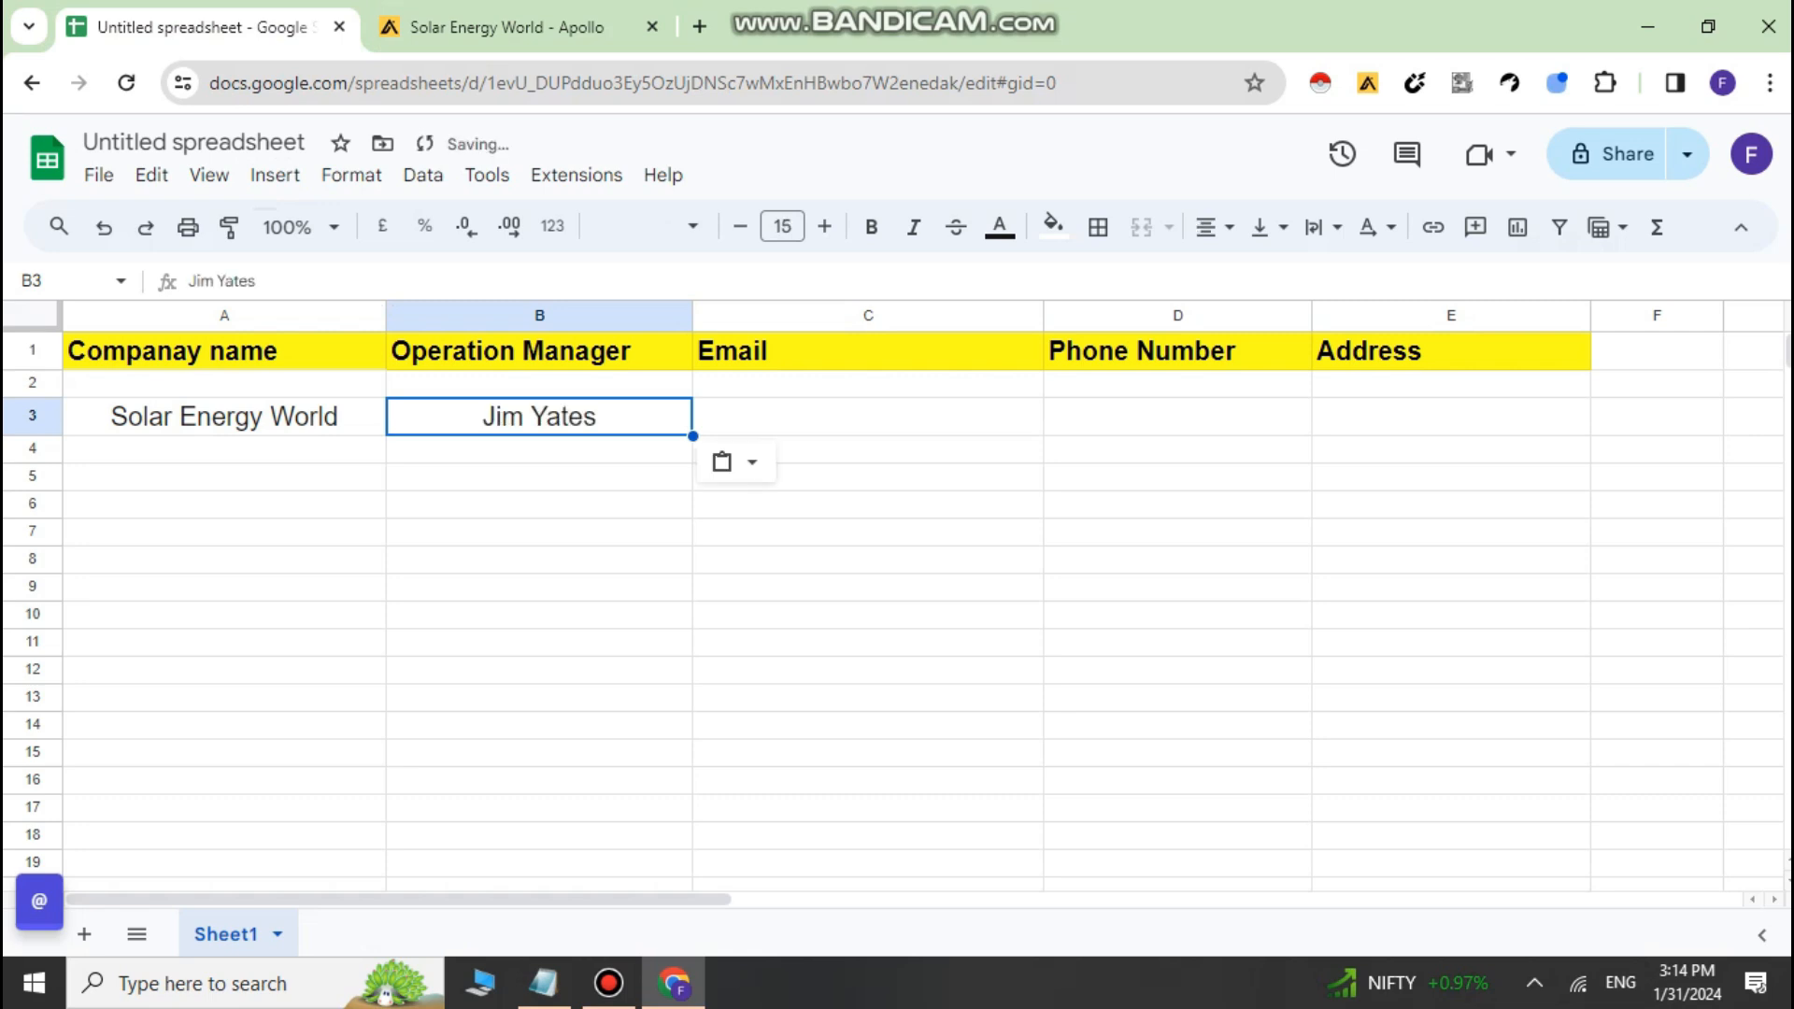
Select cell C3 for the email, and in Apollo reveal the operations manager's email and phone details, dismissing the campaign offer
{"action": "key", "text": "Right"}
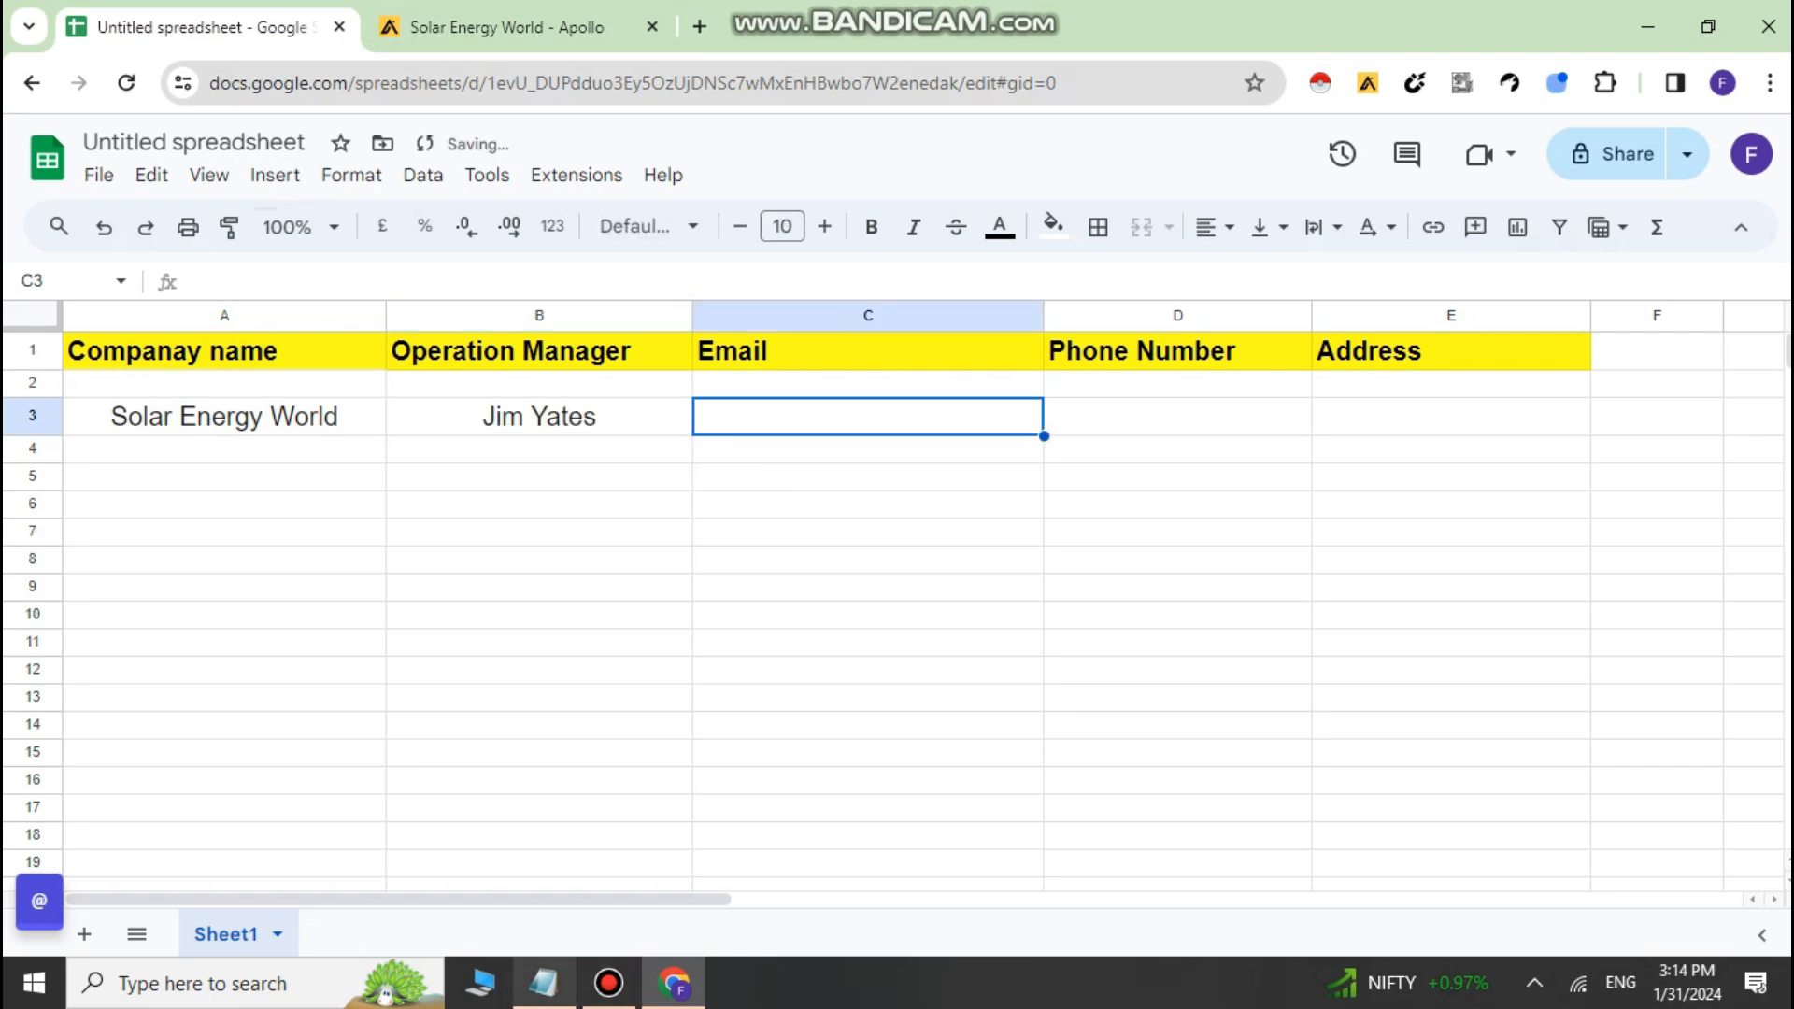
{"action": "left_click", "coordinate": [543, 983]}
{"action": "left_click", "coordinate": [1619, 142]}
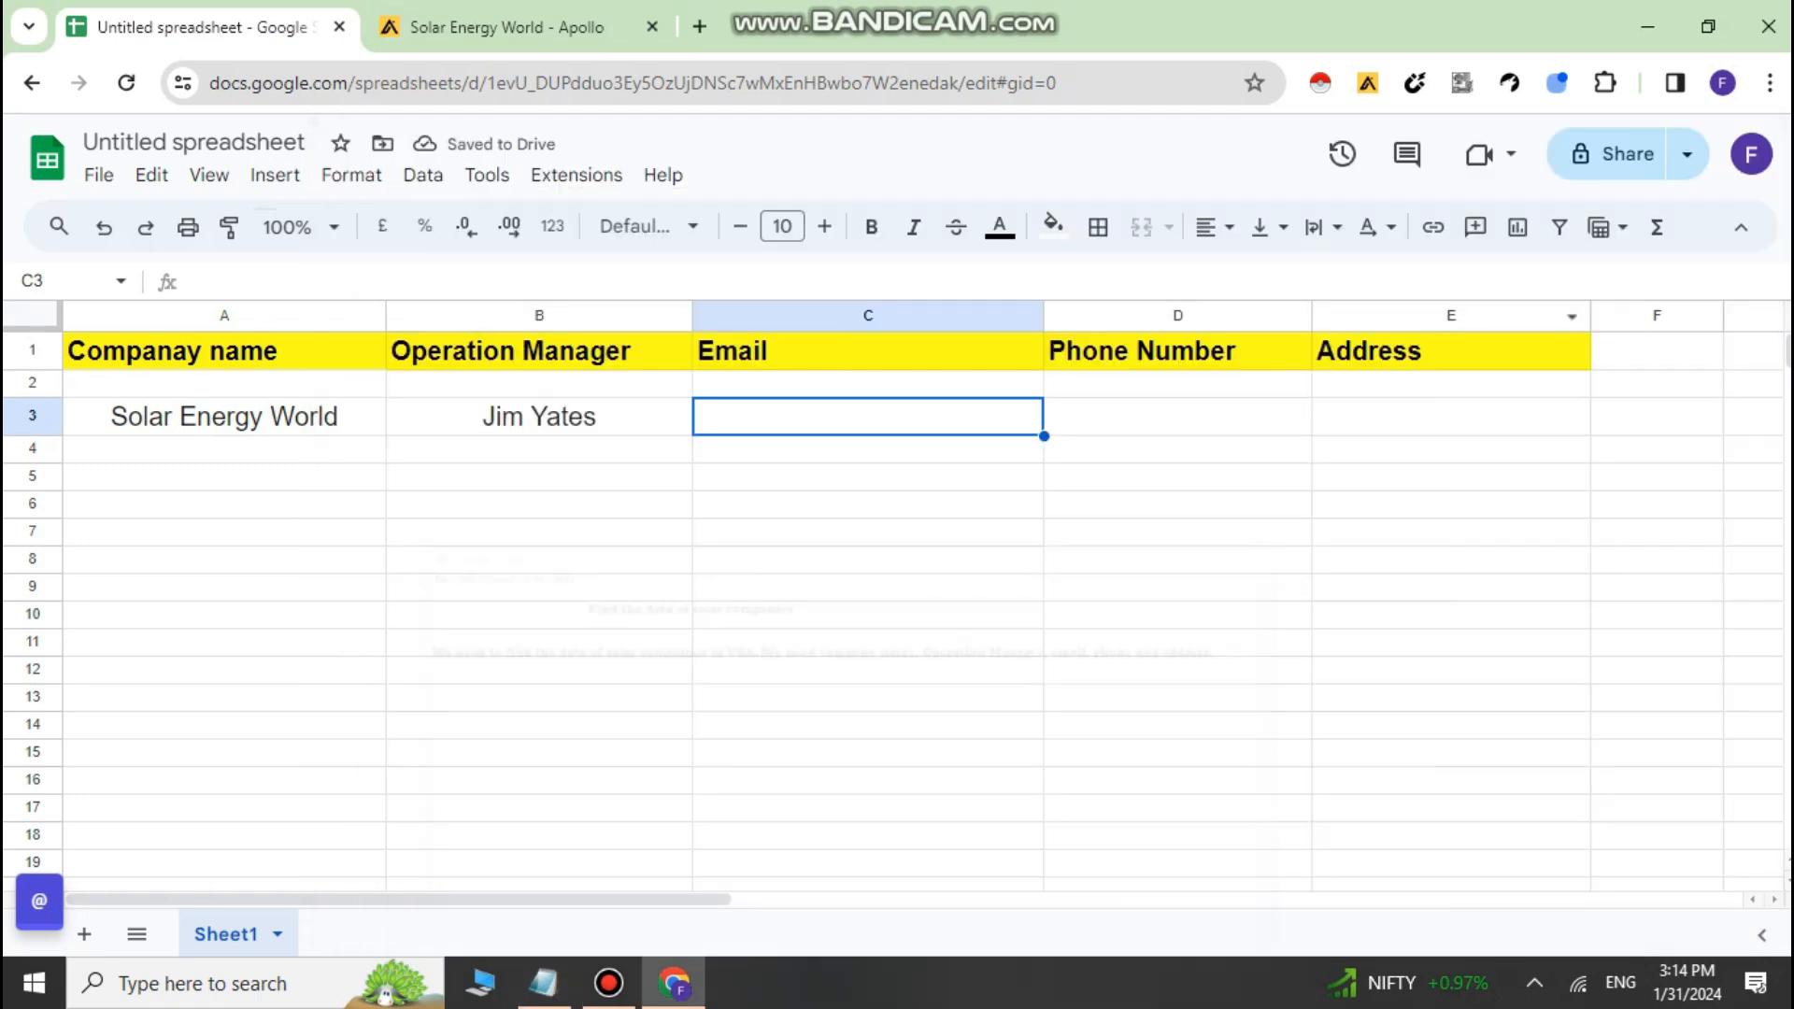
{"action": "left_click", "coordinate": [505, 27]}
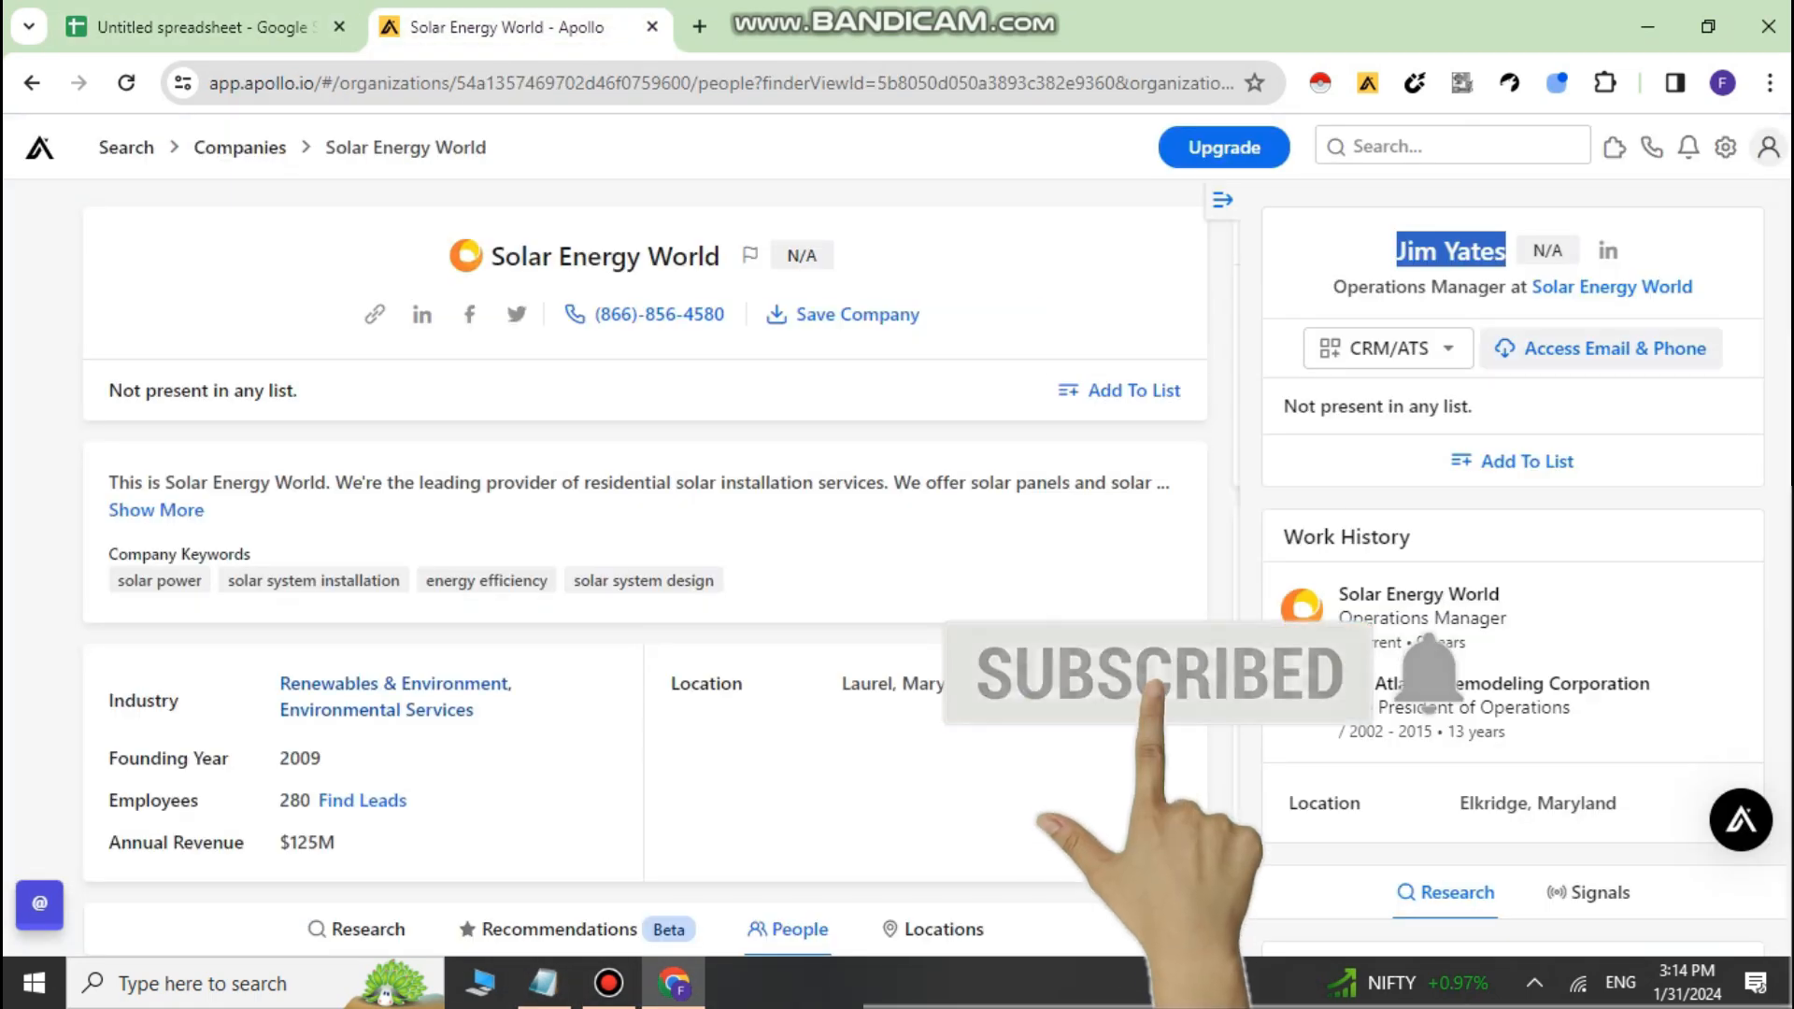
{"action": "left_click", "coordinate": [1600, 347]}
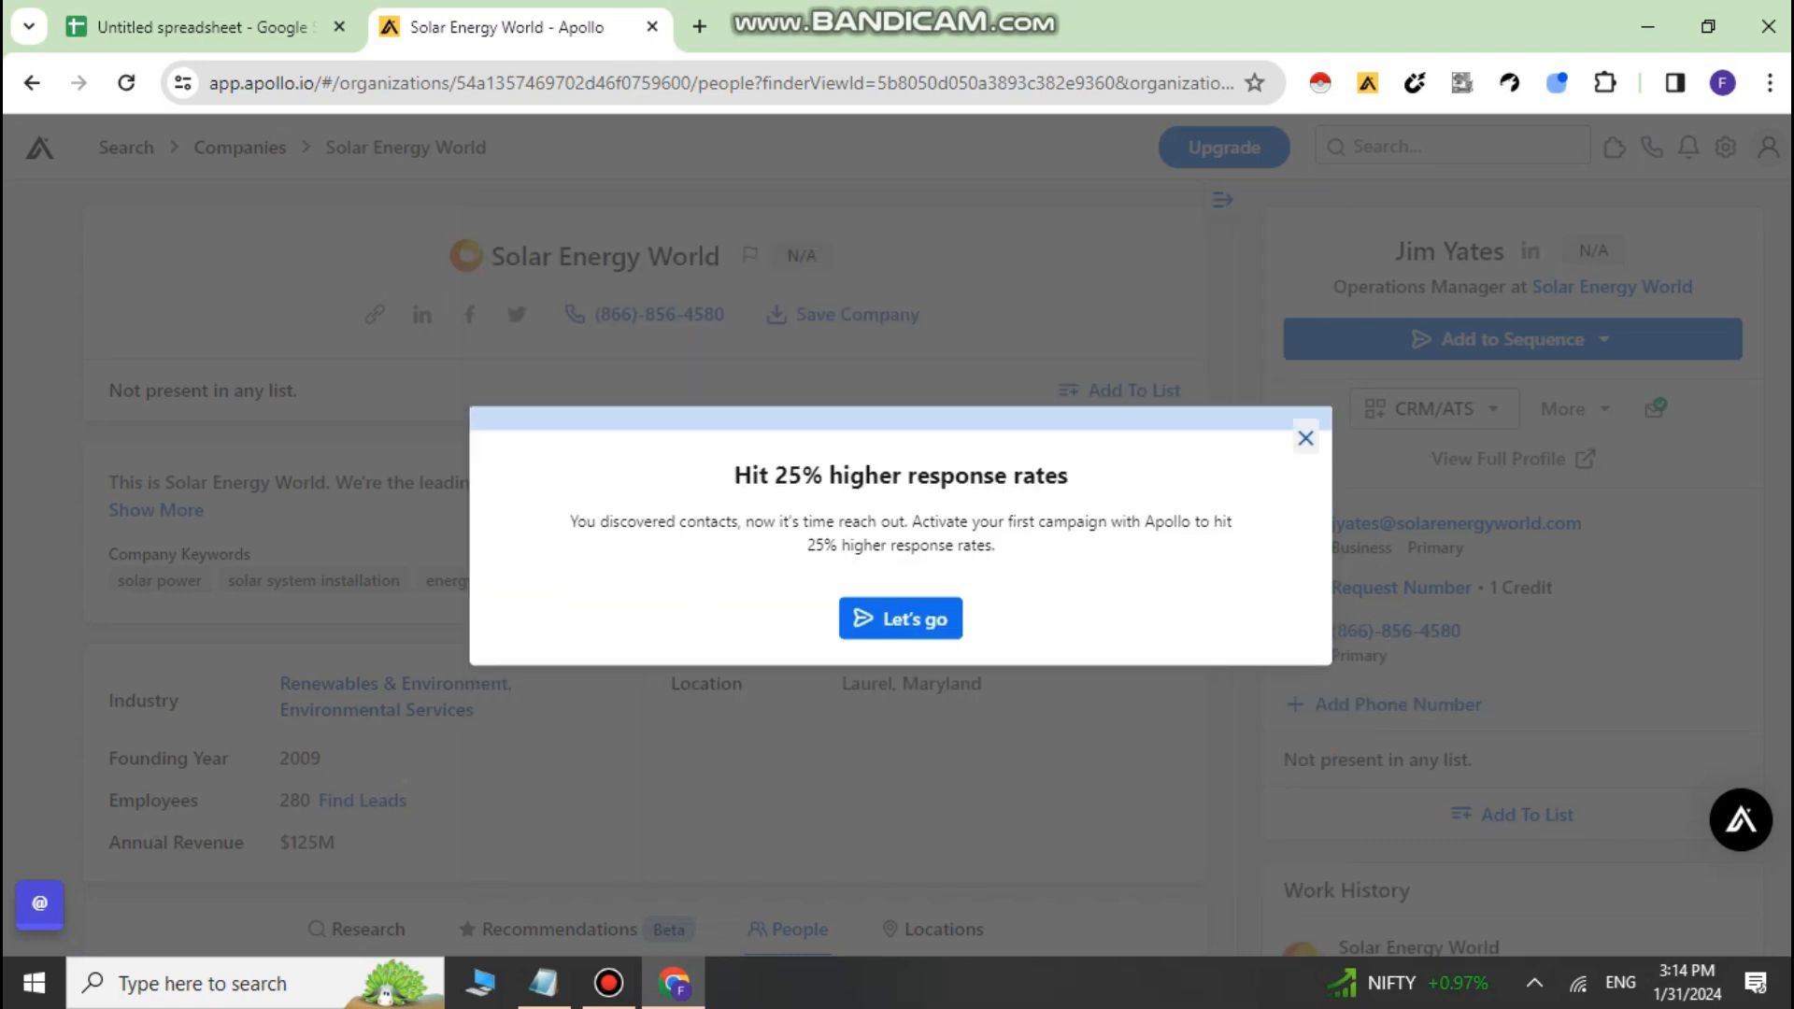
{"action": "left_click", "coordinate": [1305, 438]}
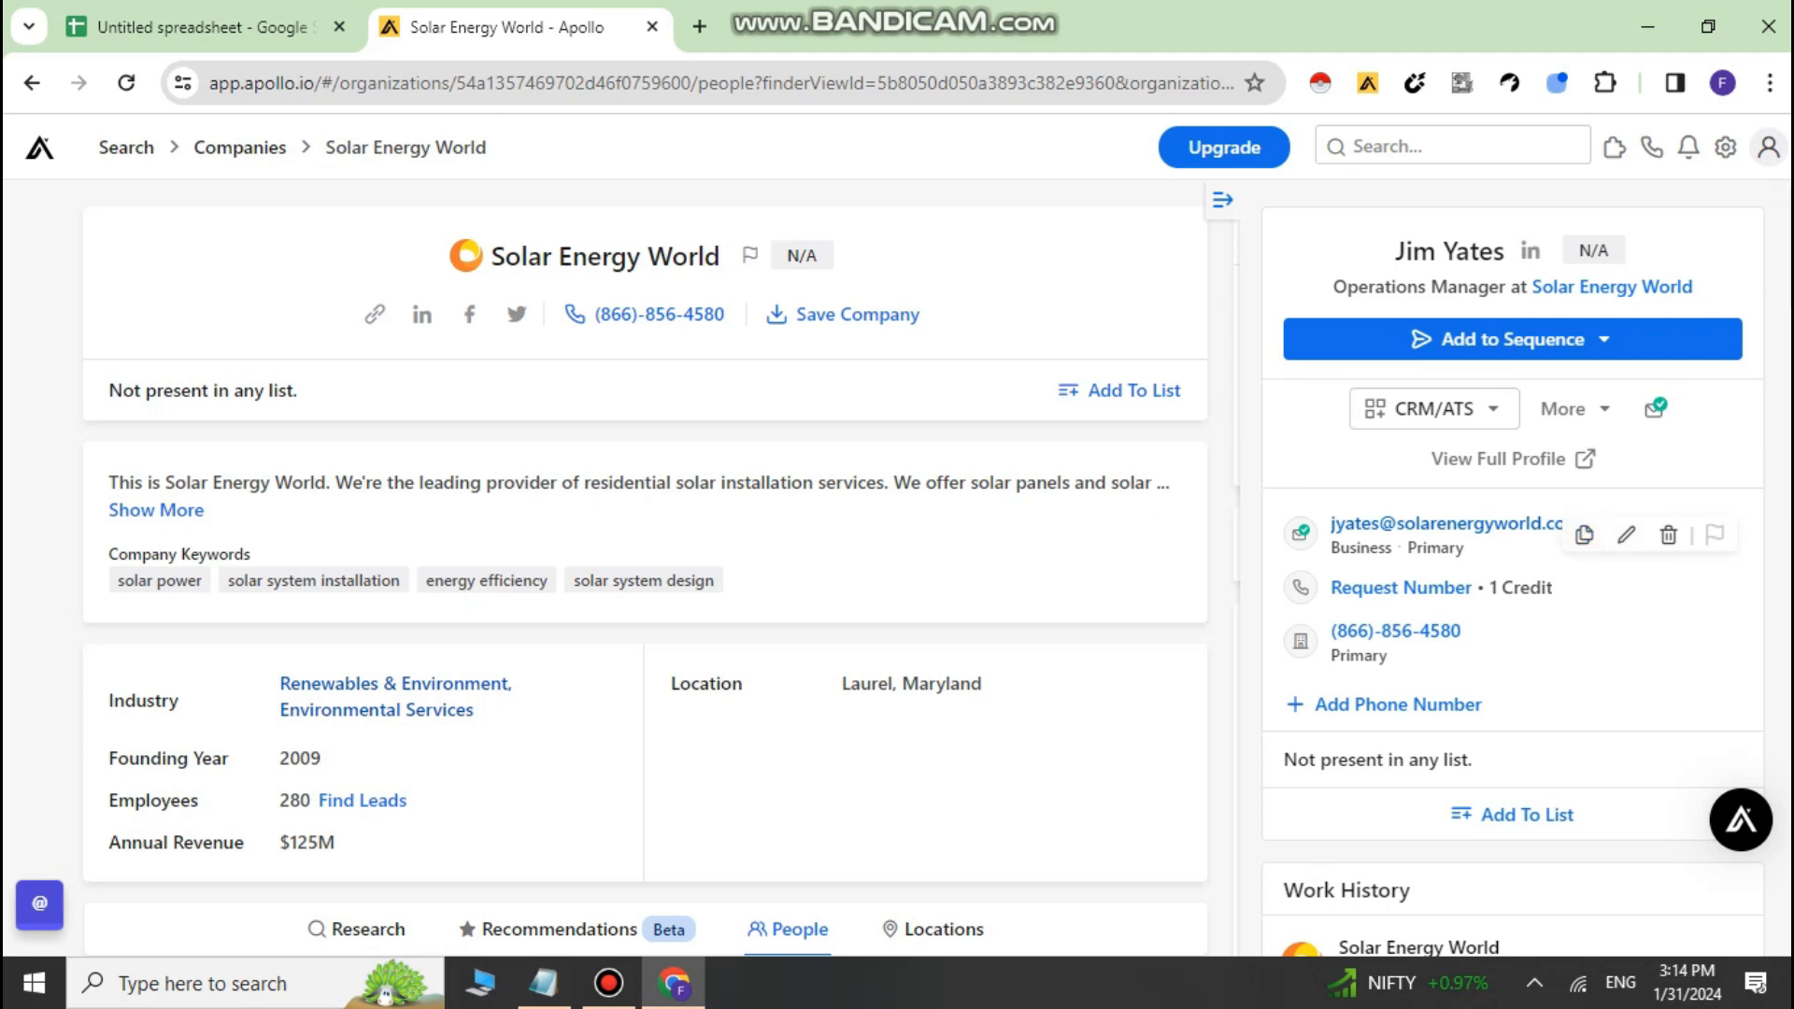
Copy the operations manager's business email from Apollo into cell C3 of the spreadsheet
{"action": "left_click", "coordinate": [1583, 535]}
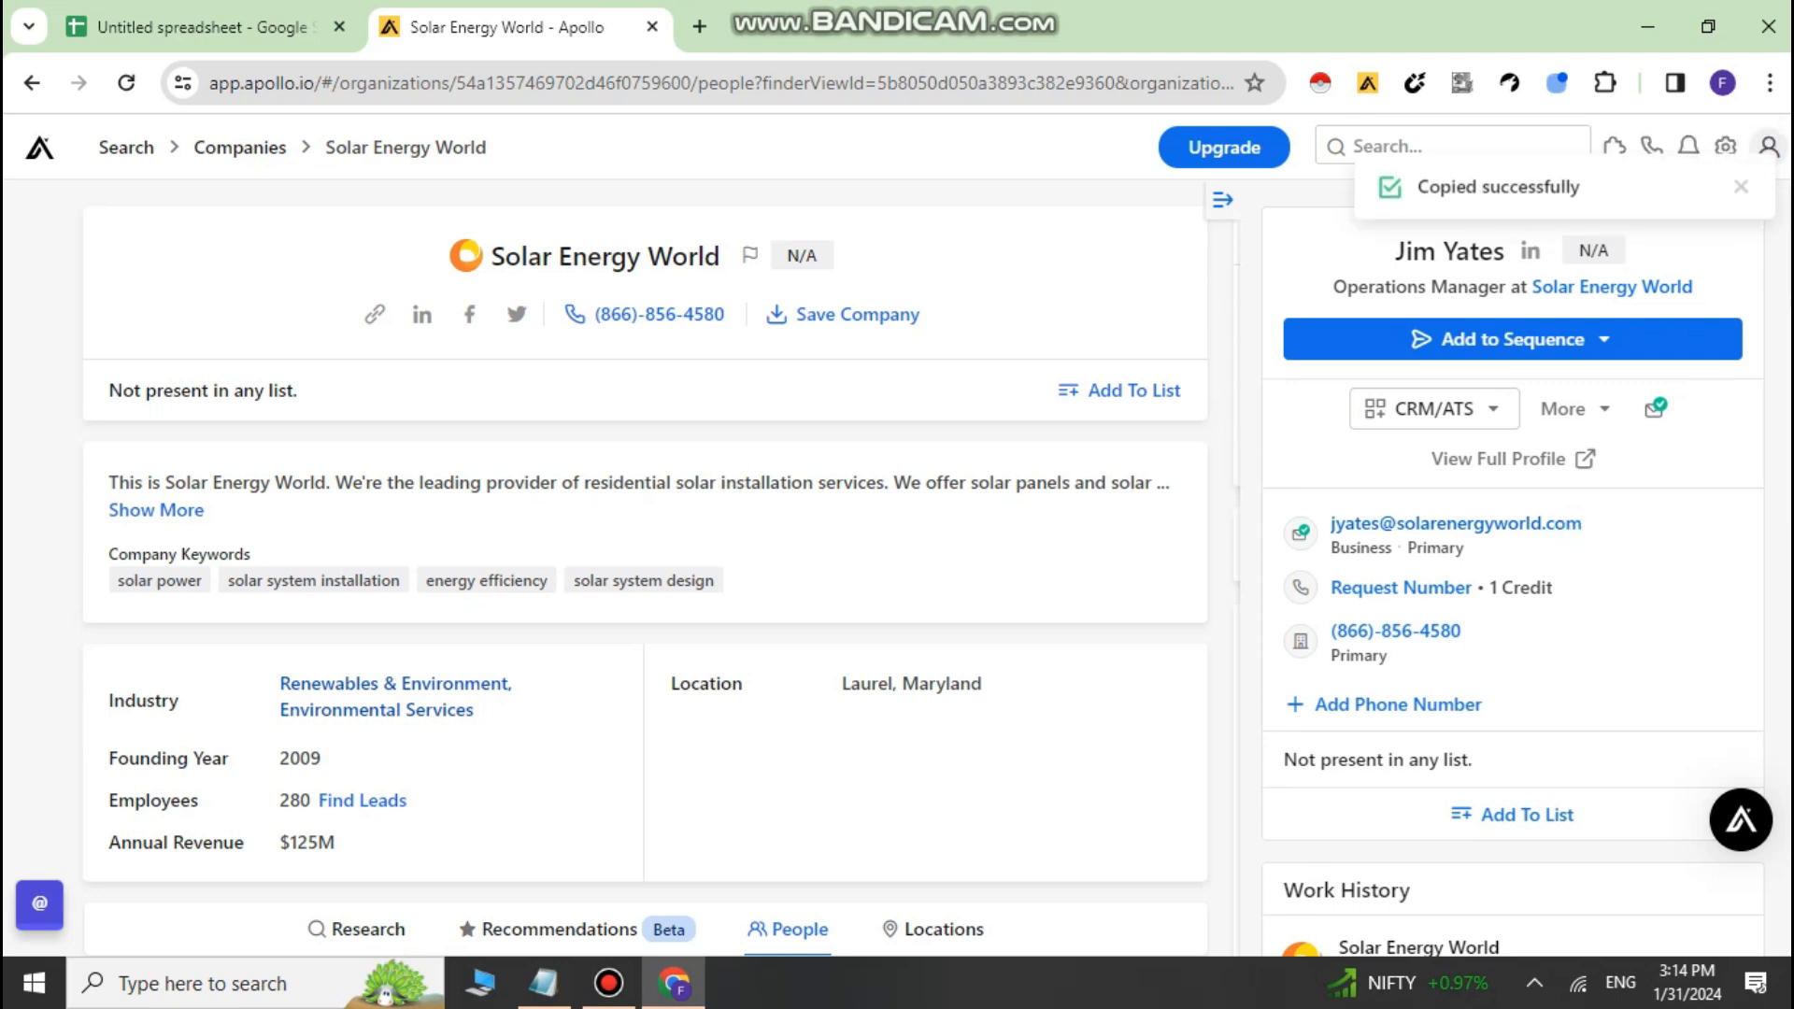
{"action": "left_click", "coordinate": [208, 28]}
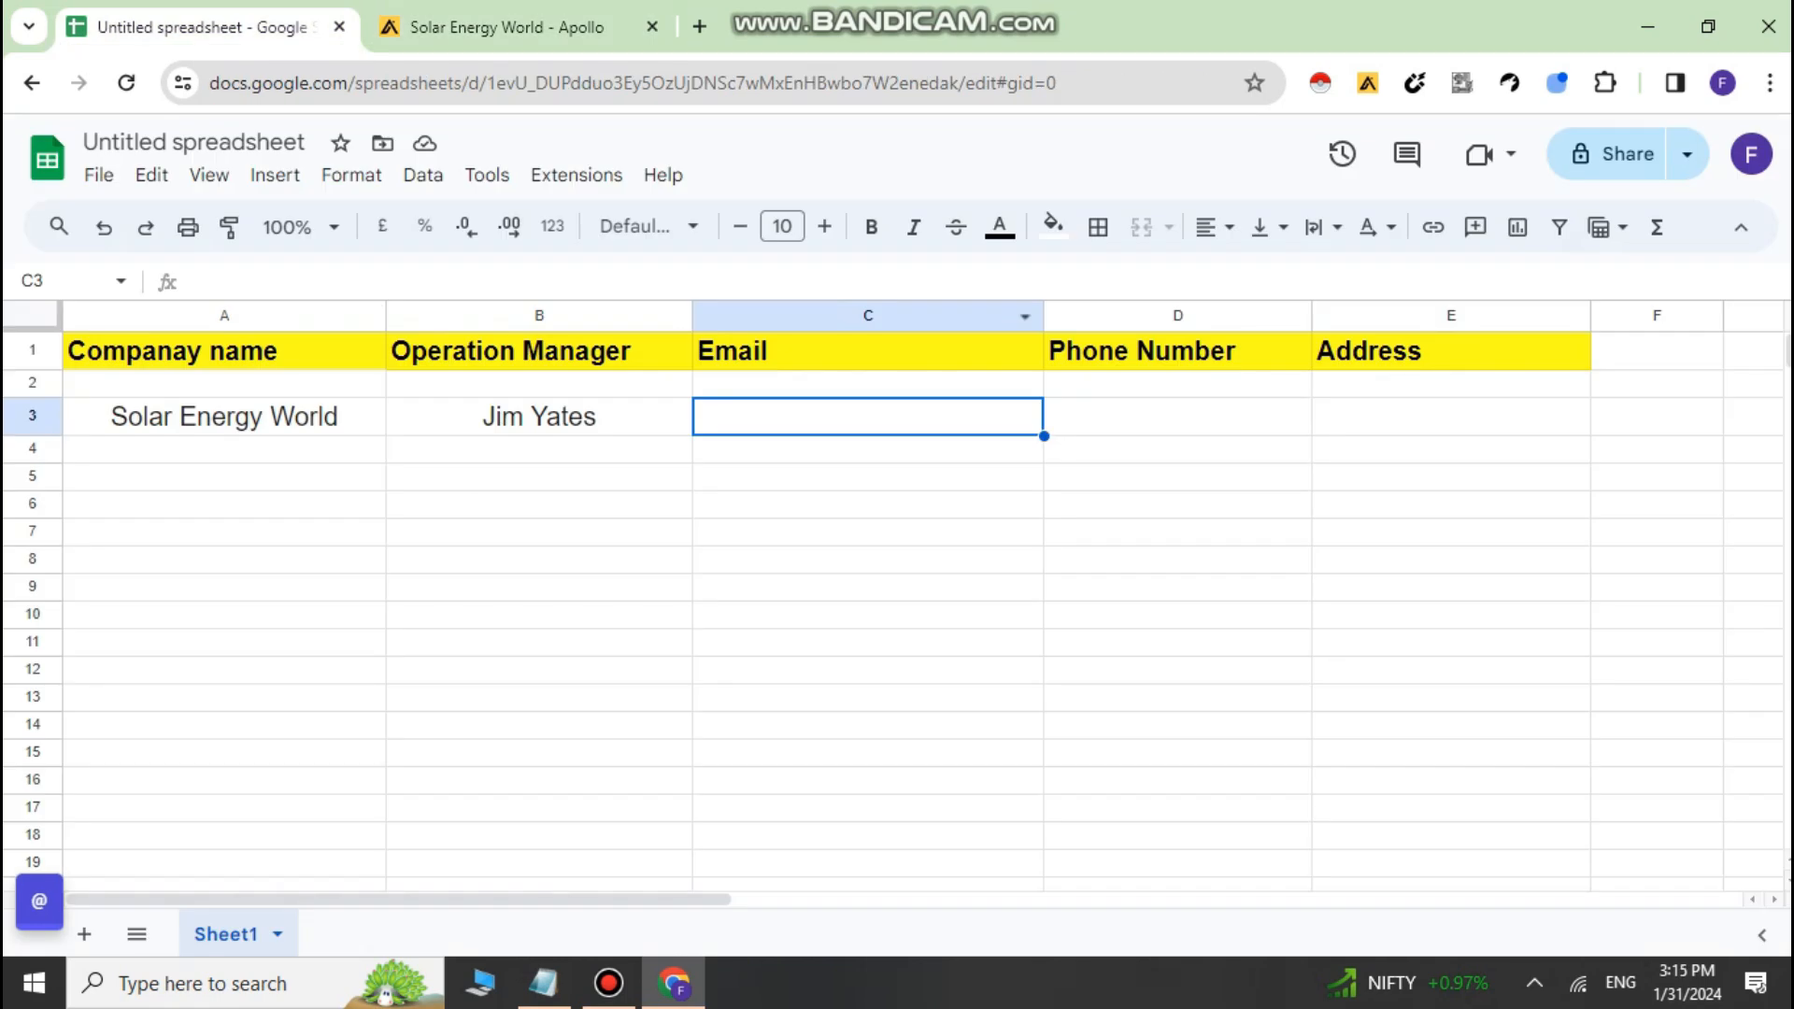
{"action": "key", "text": "ctrl+v"}
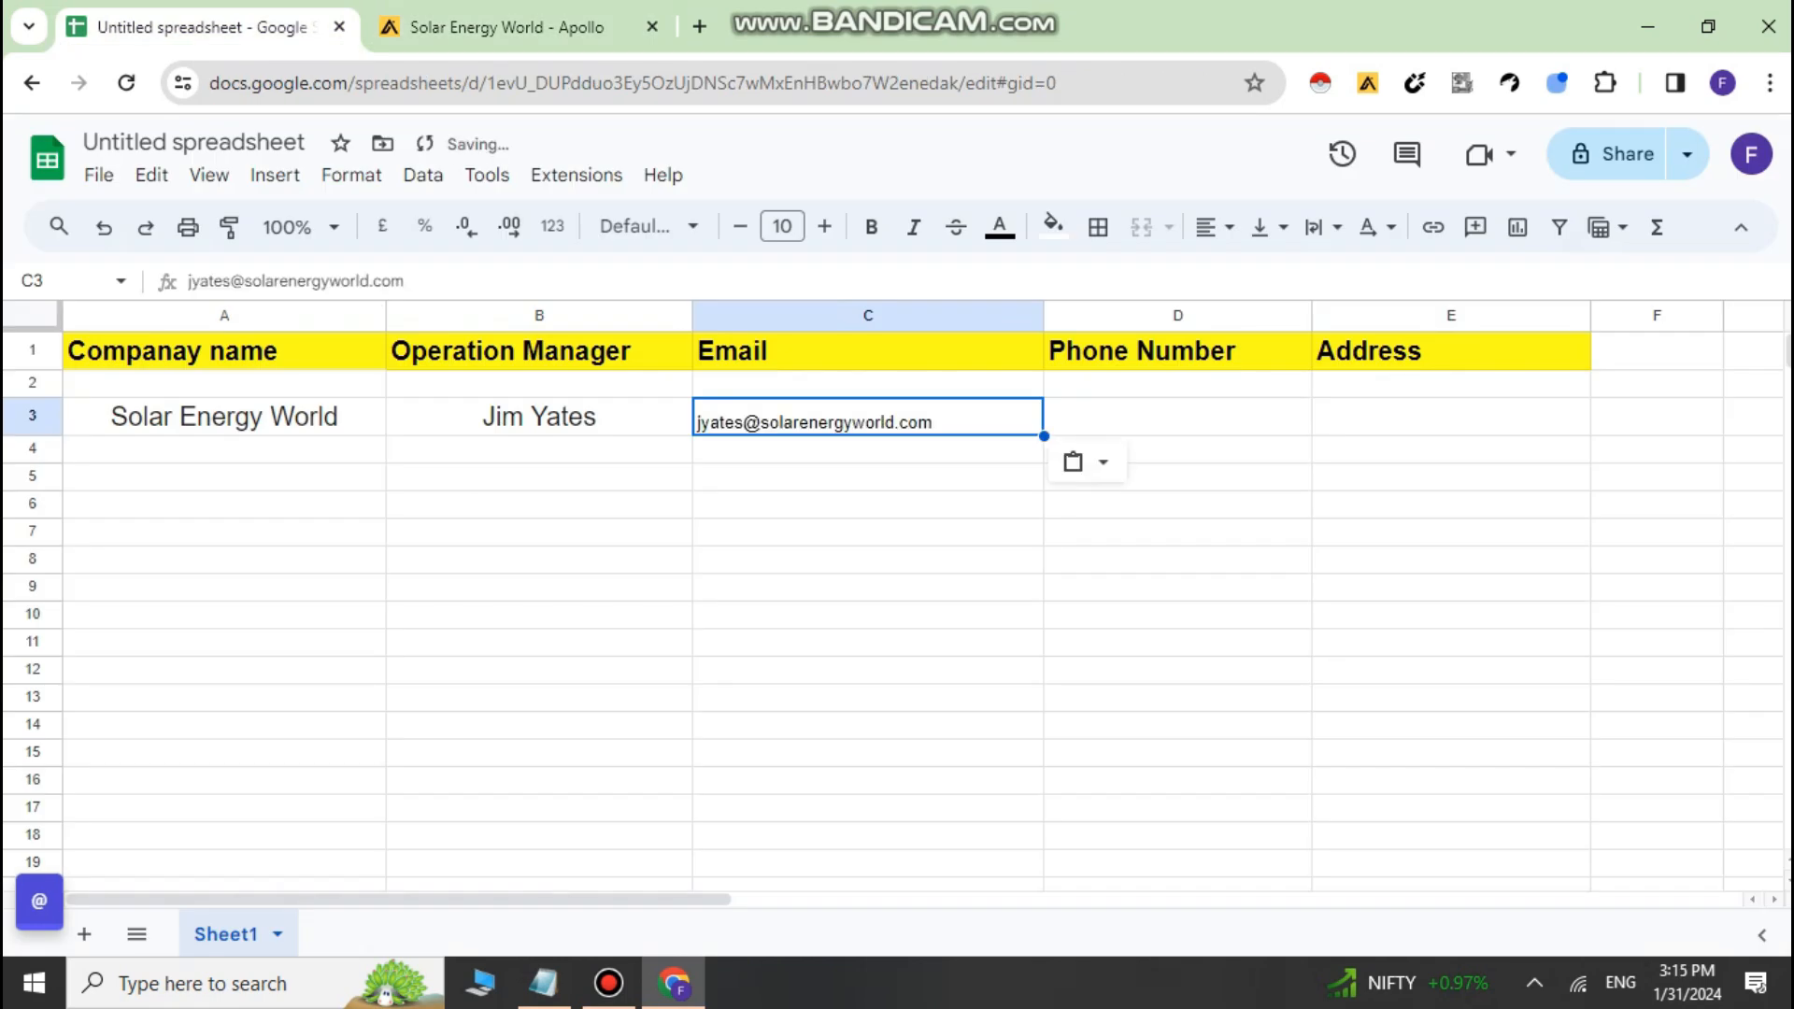
Copy the primary phone number from the operations manager's Apollo details into cell D3 of the spreadsheet
{"action": "left_click", "coordinate": [1177, 416]}
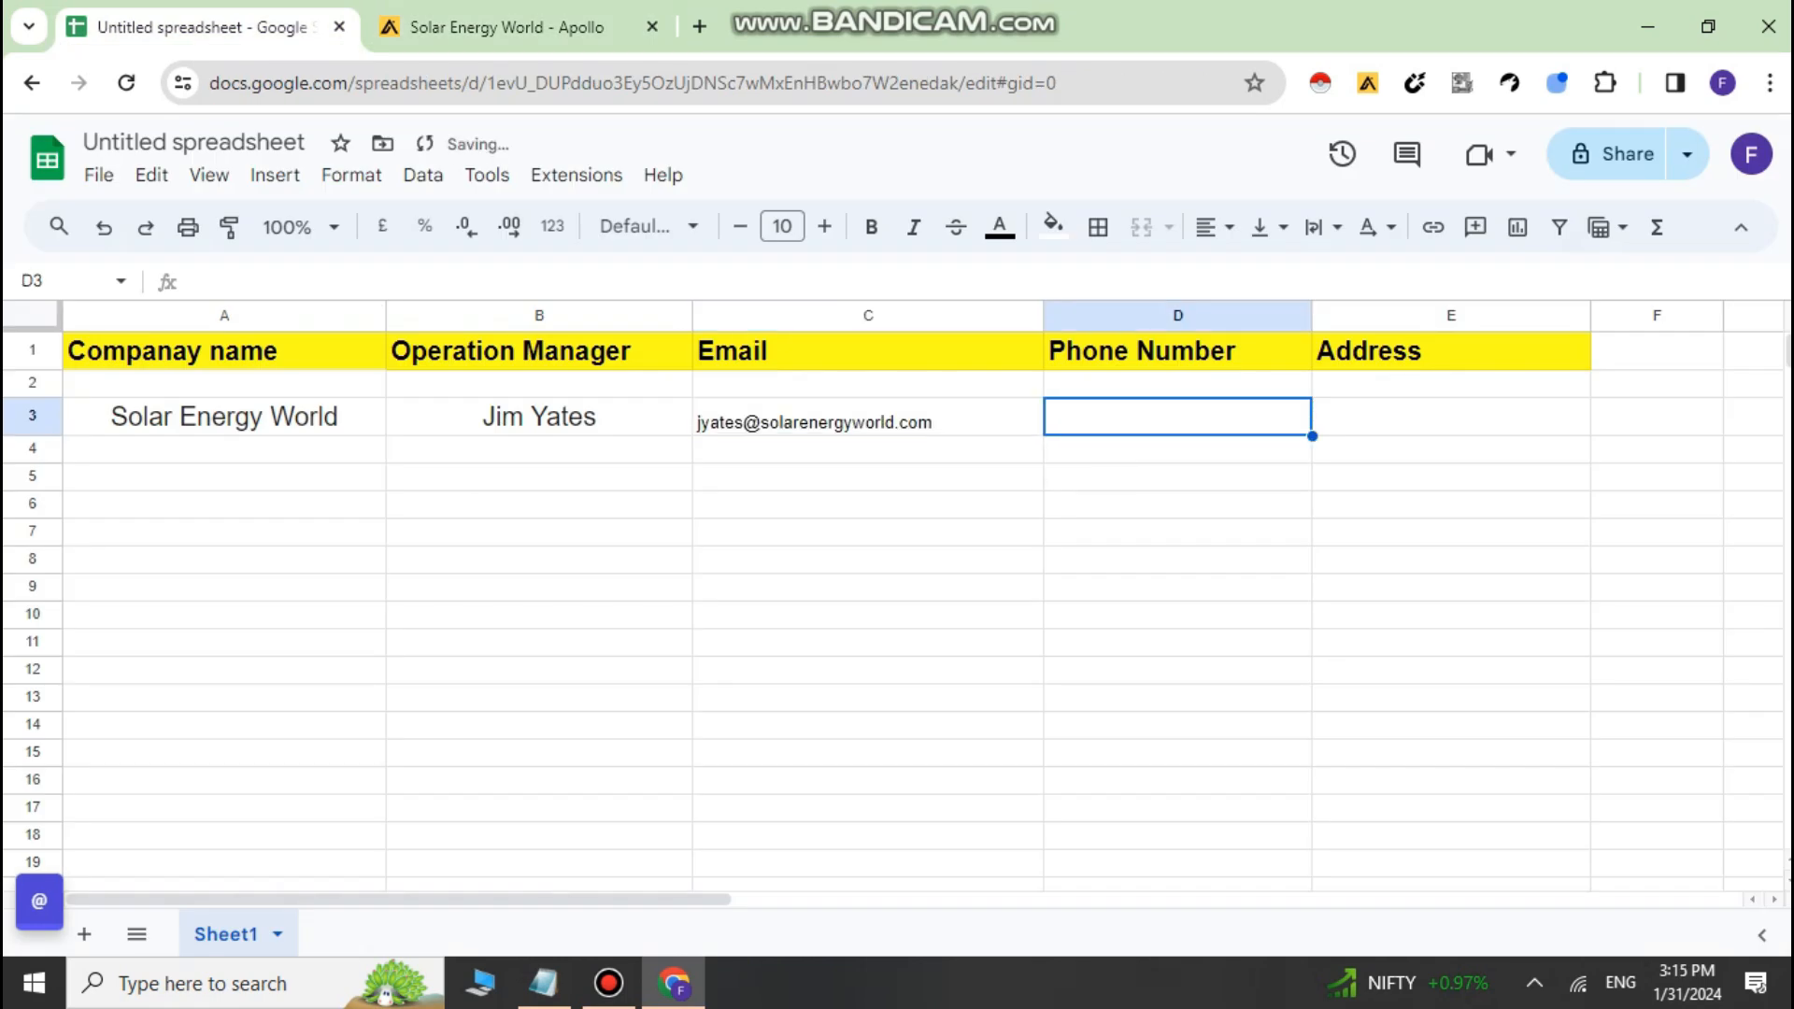
{"action": "left_click", "coordinate": [505, 26]}
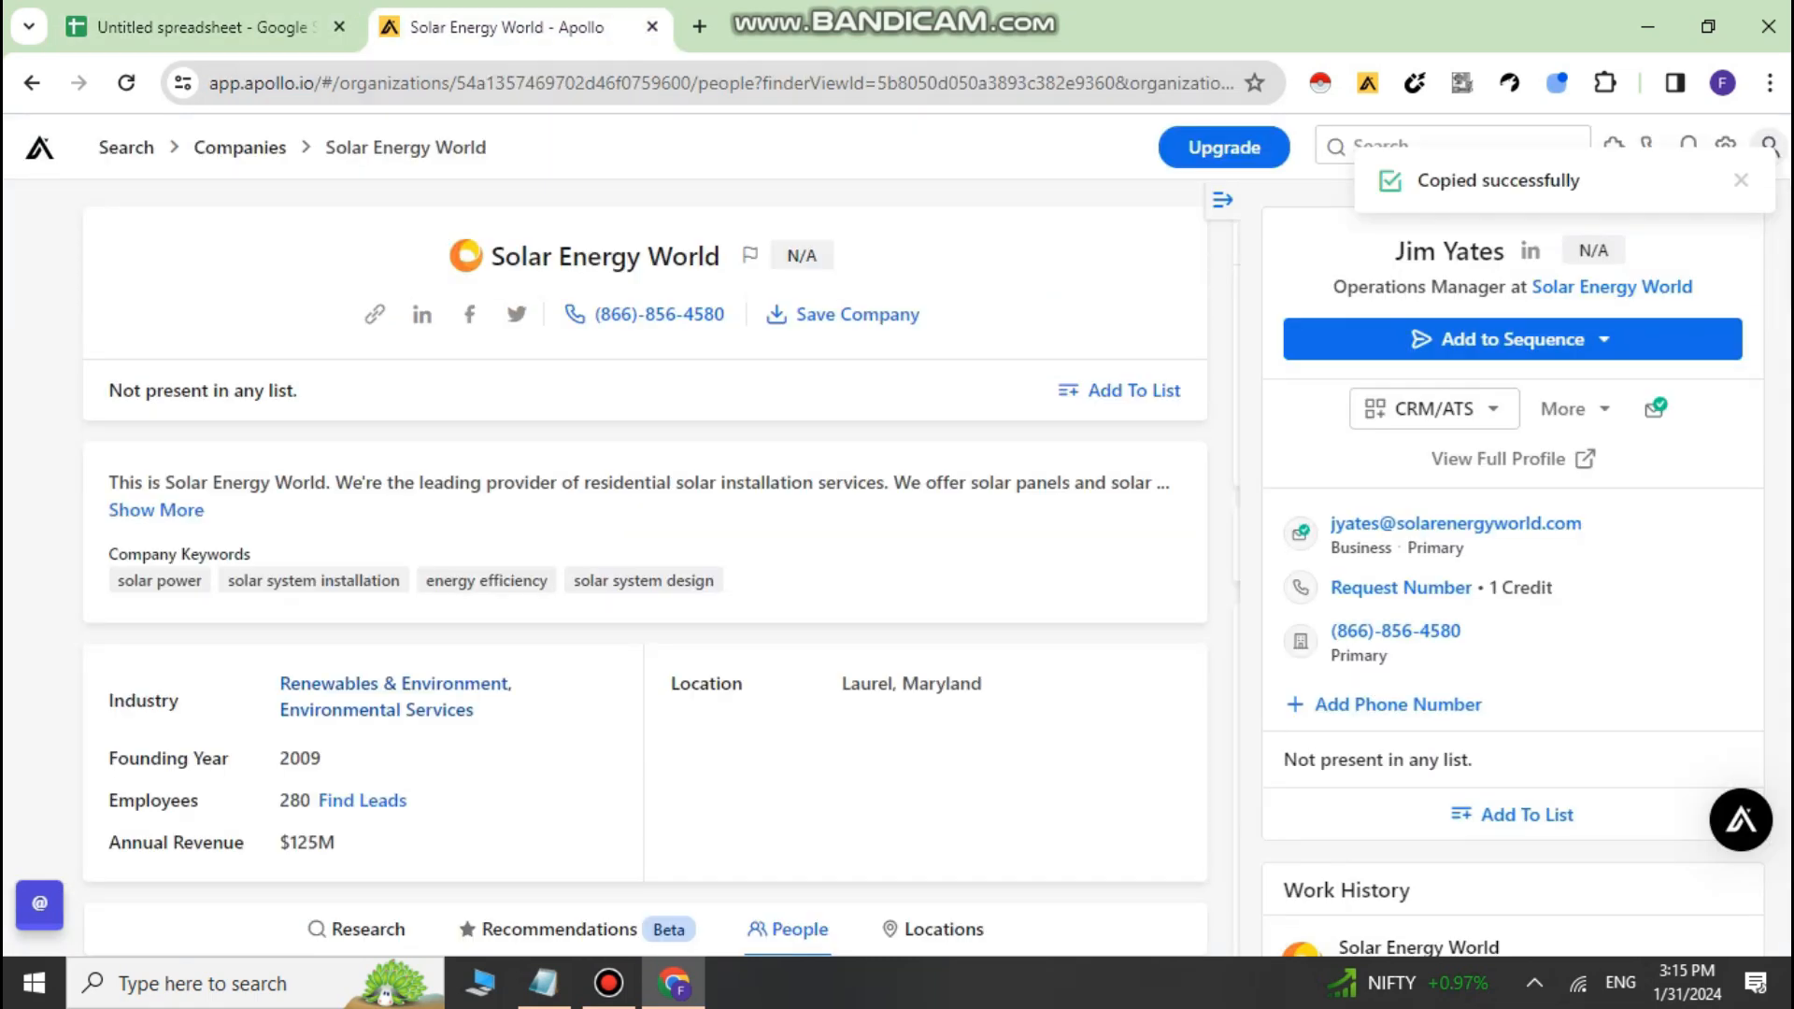
{"action": "left_click", "coordinate": [1584, 642]}
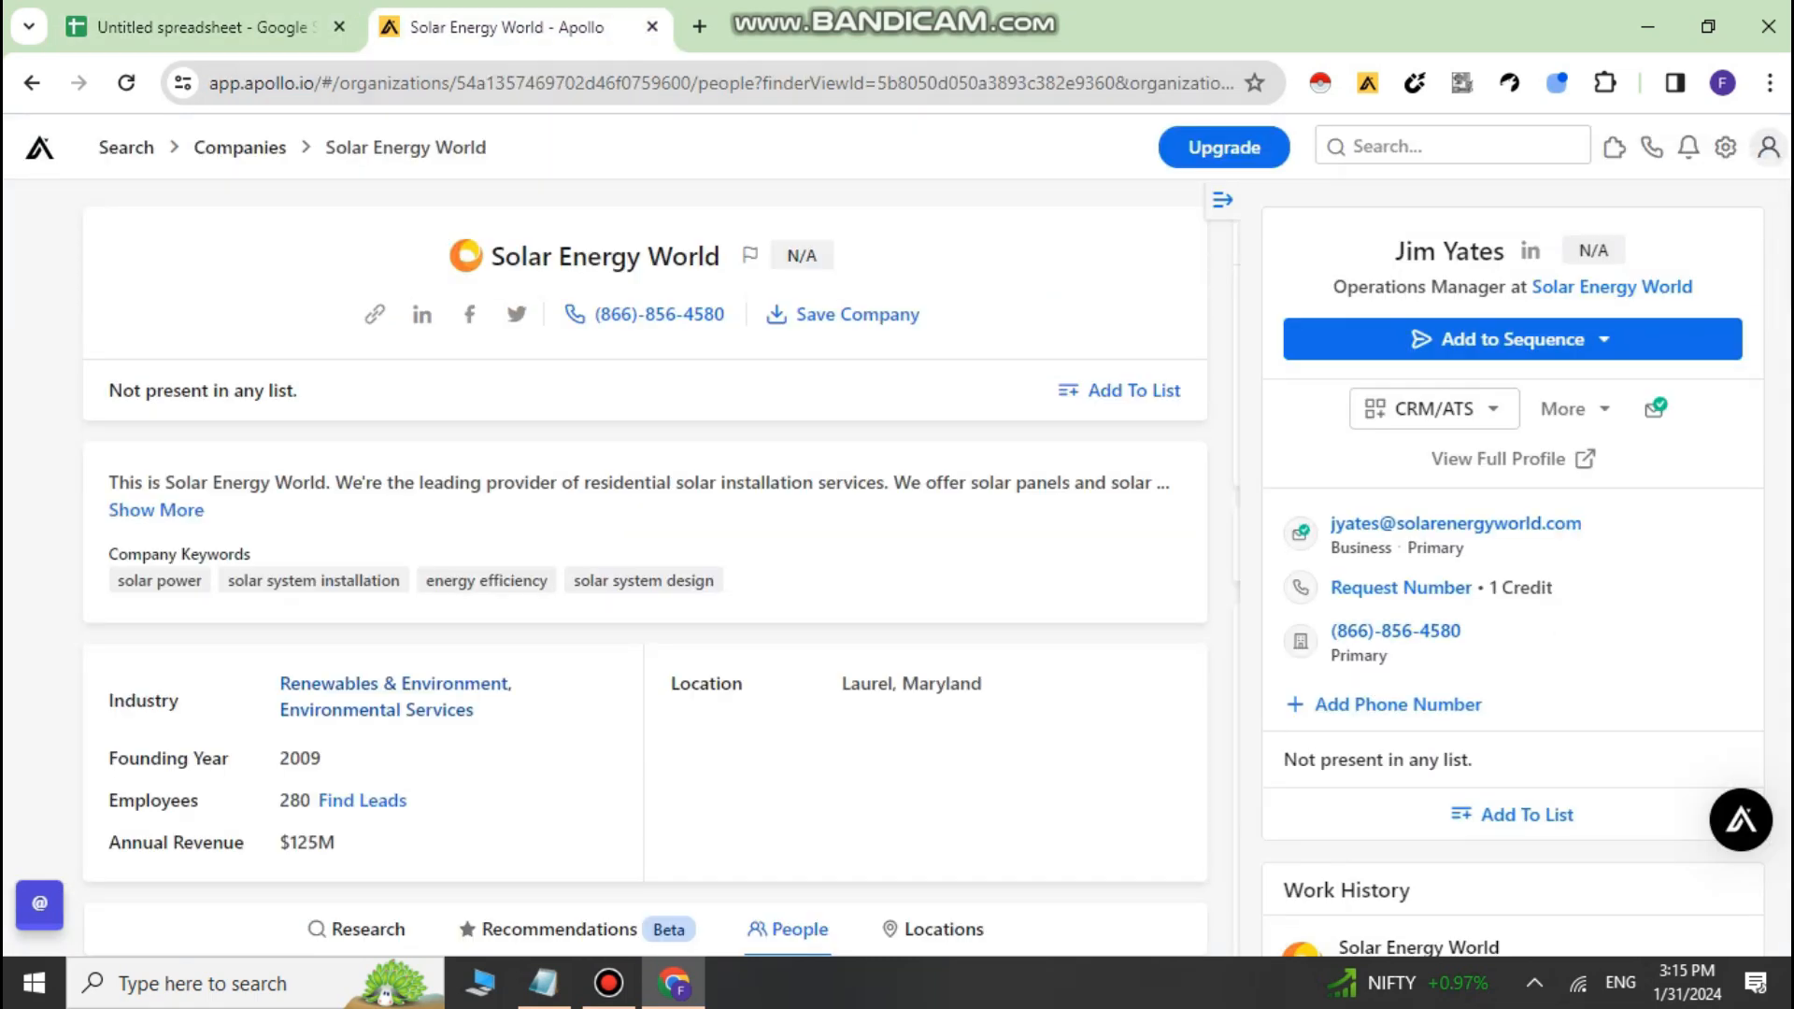
{"action": "left_click", "coordinate": [201, 26]}
{"action": "key", "text": "ctrl+v"}
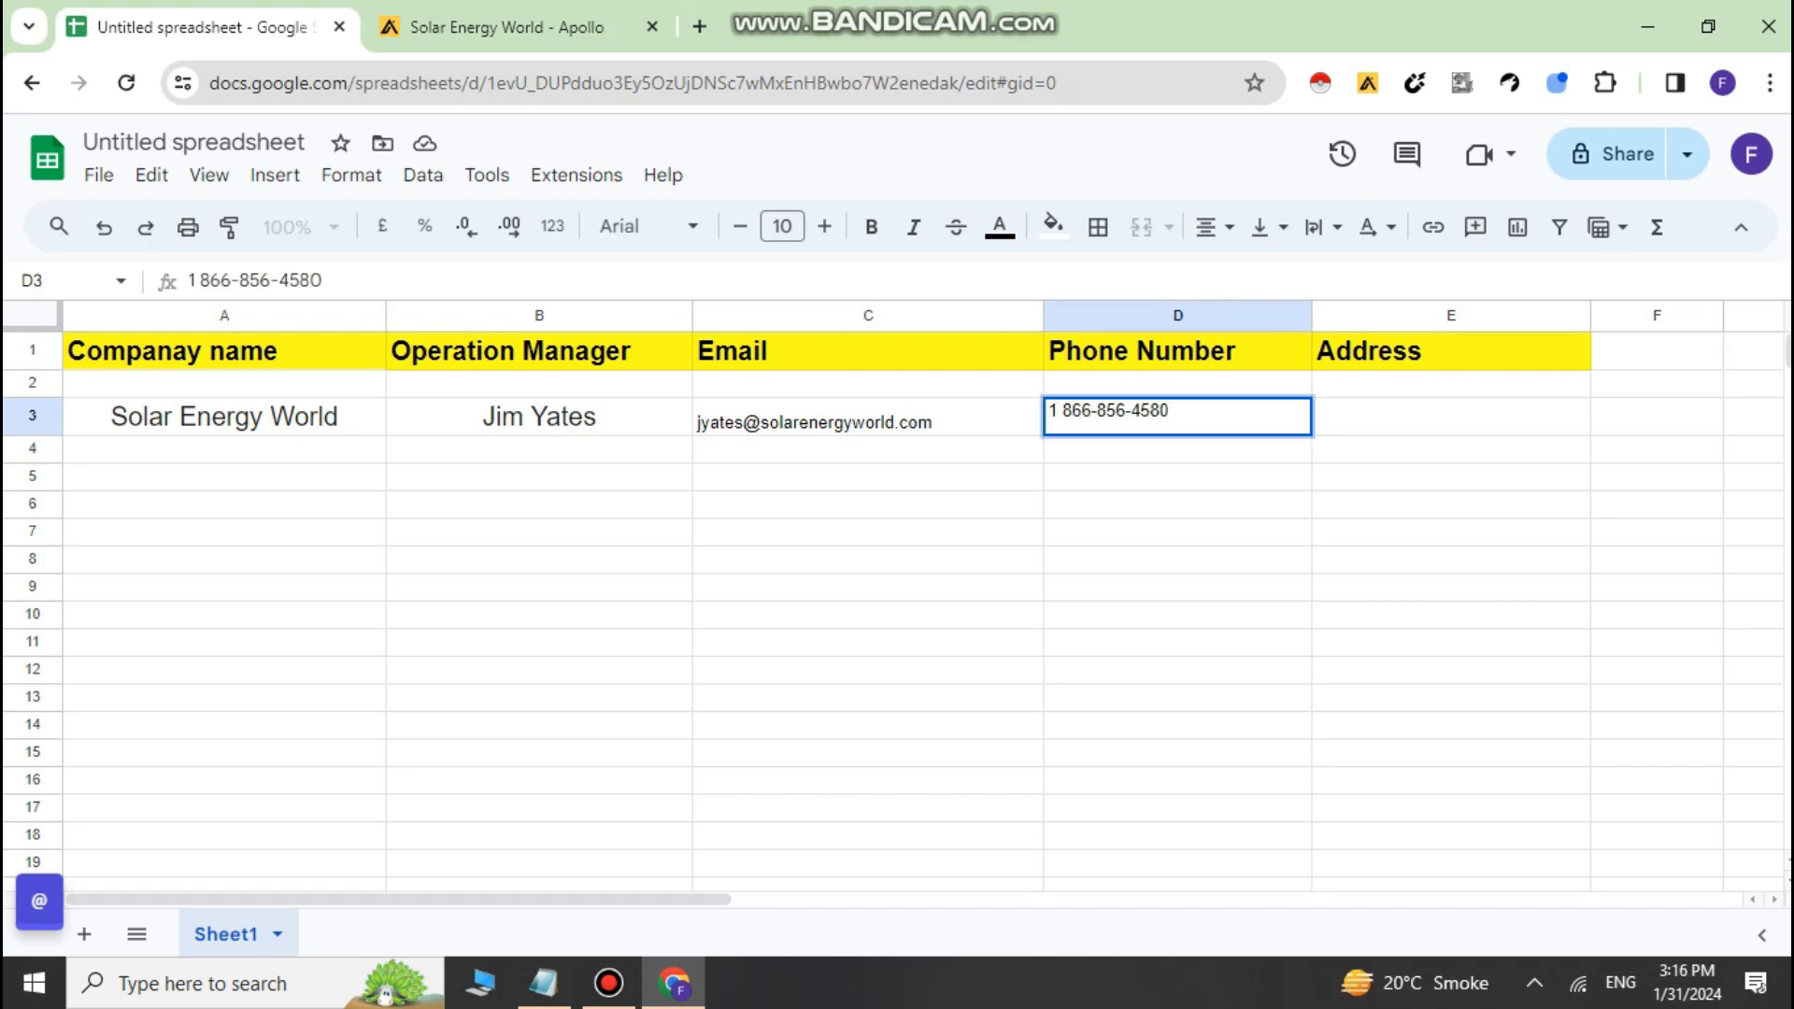
Copy the company location Laurel, Maryland from the Solar Energy World page in Apollo into cell E3 of the spreadsheet
{"action": "key", "text": "Tab"}
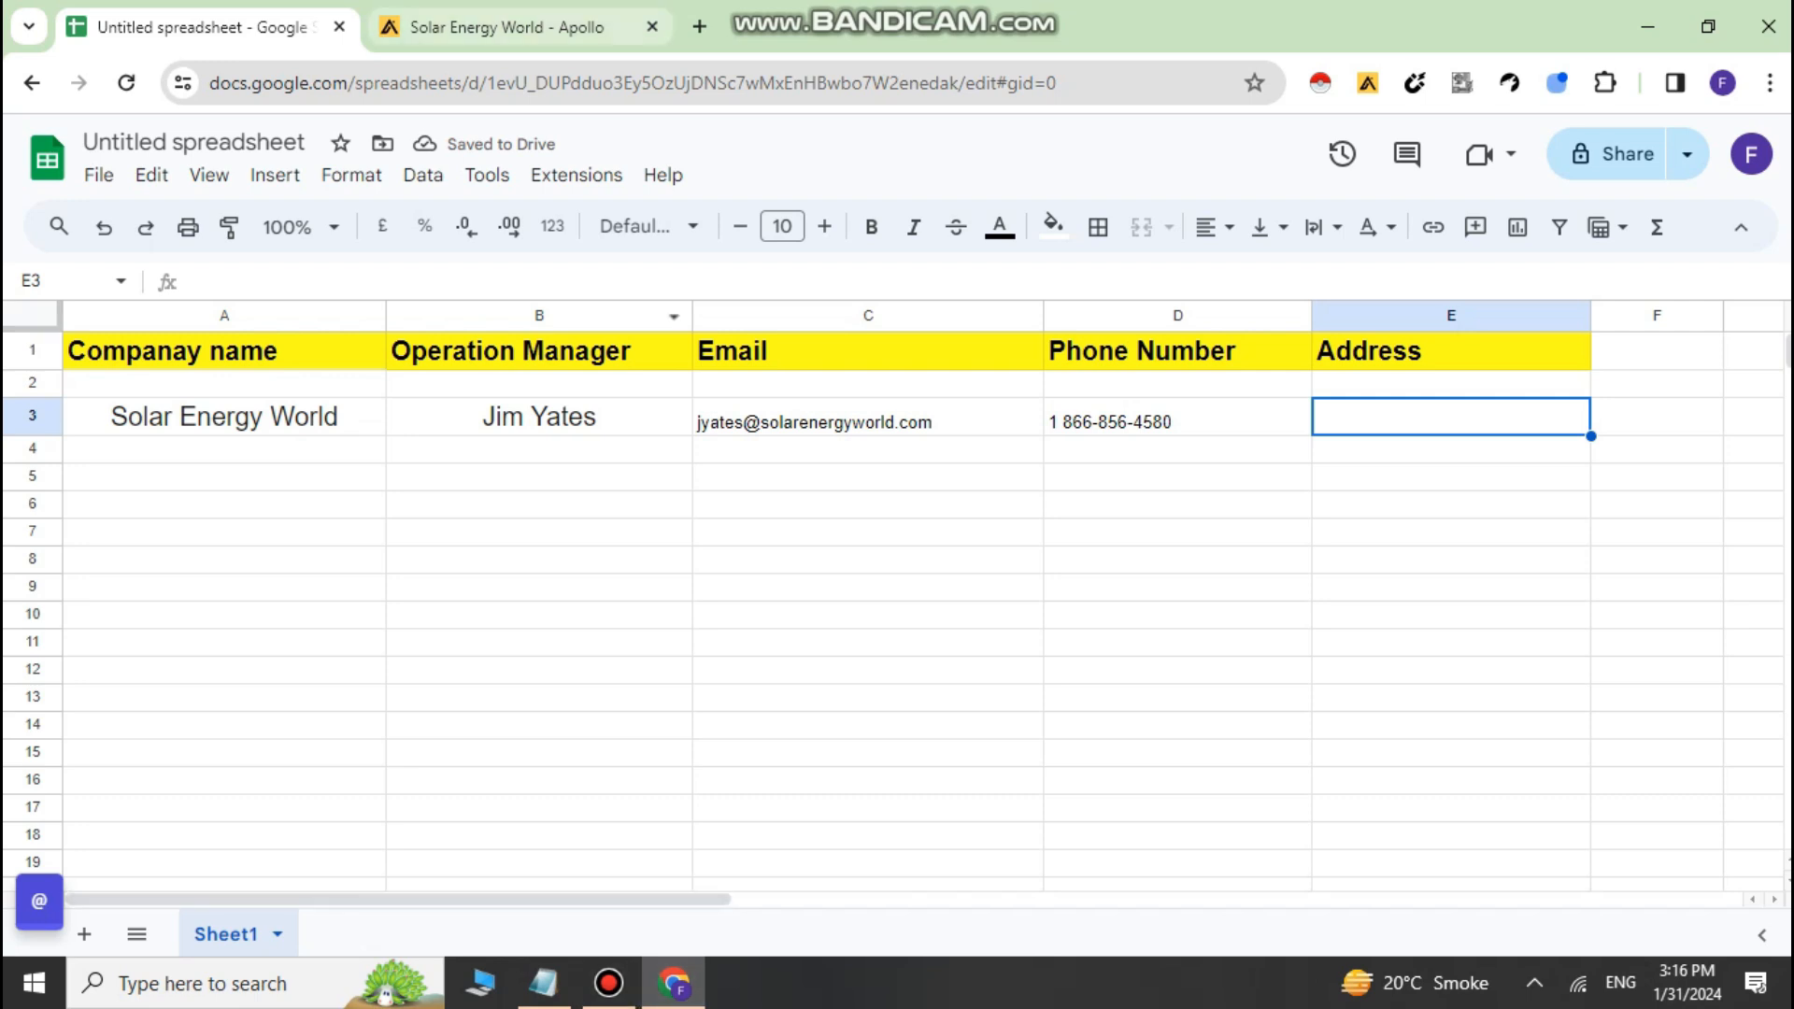
{"action": "key", "text": "ctrl+Tab"}
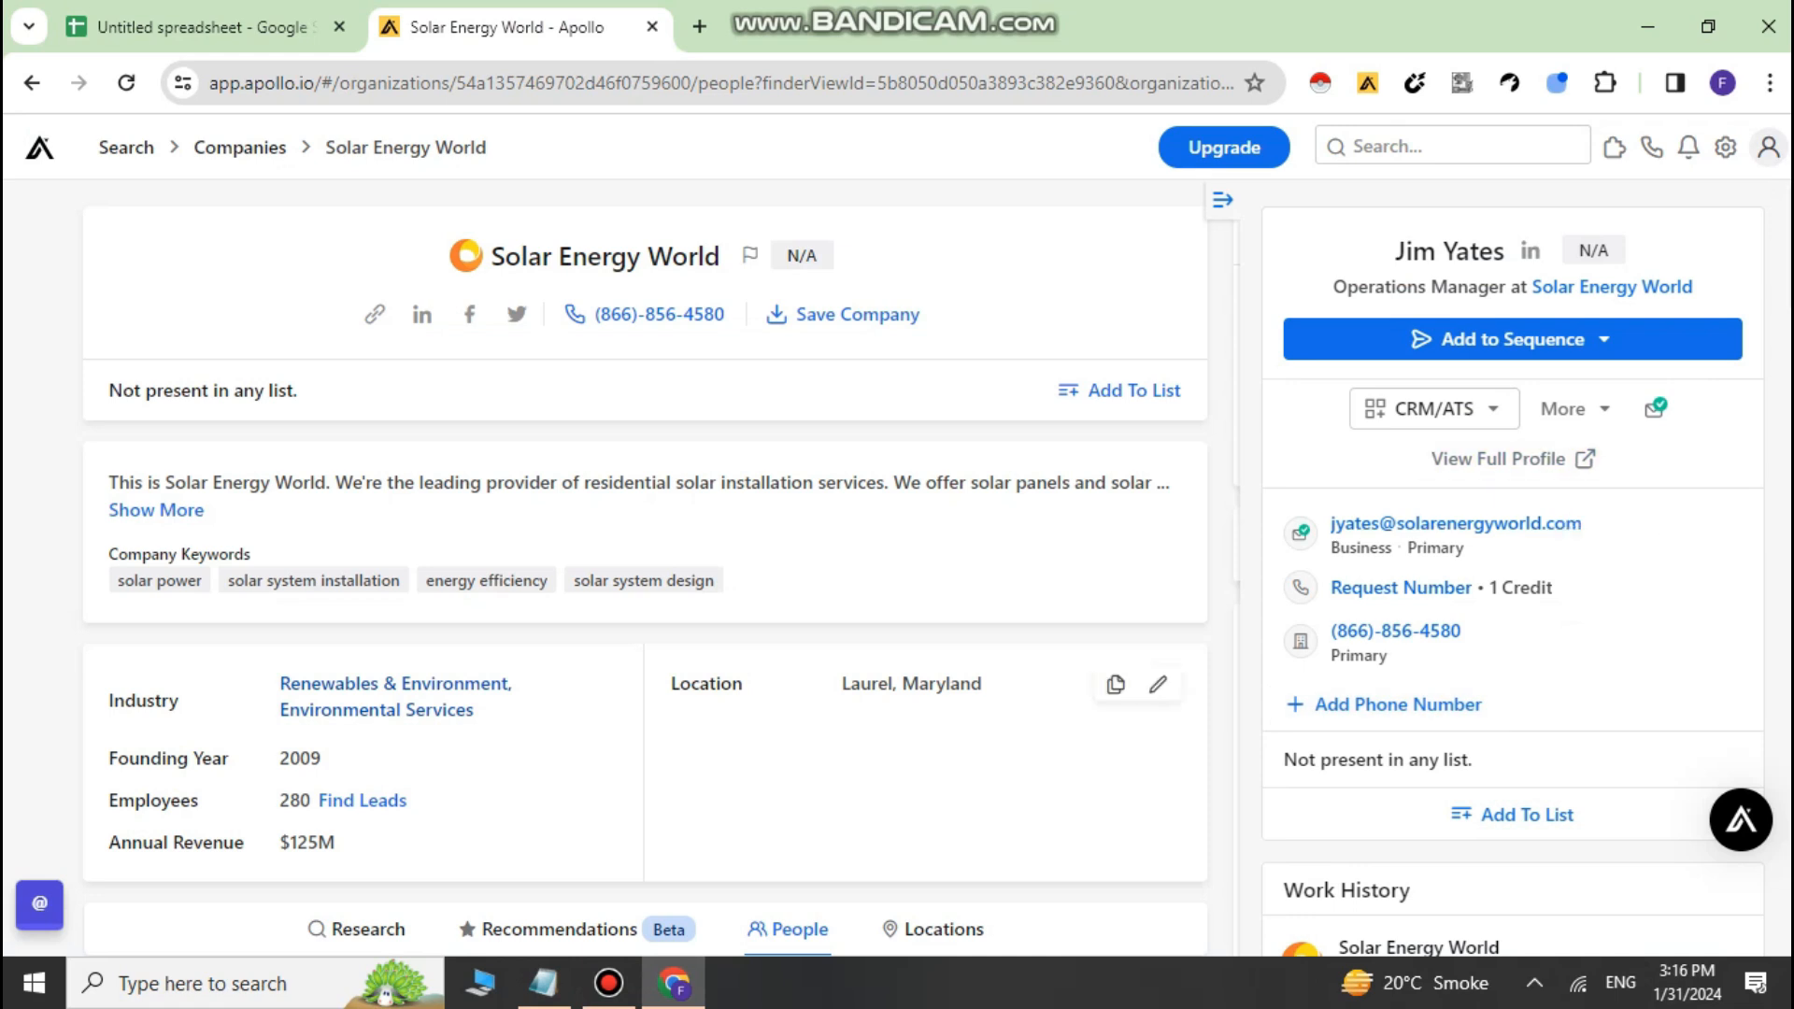
{"action": "left_click", "coordinate": [1116, 684]}
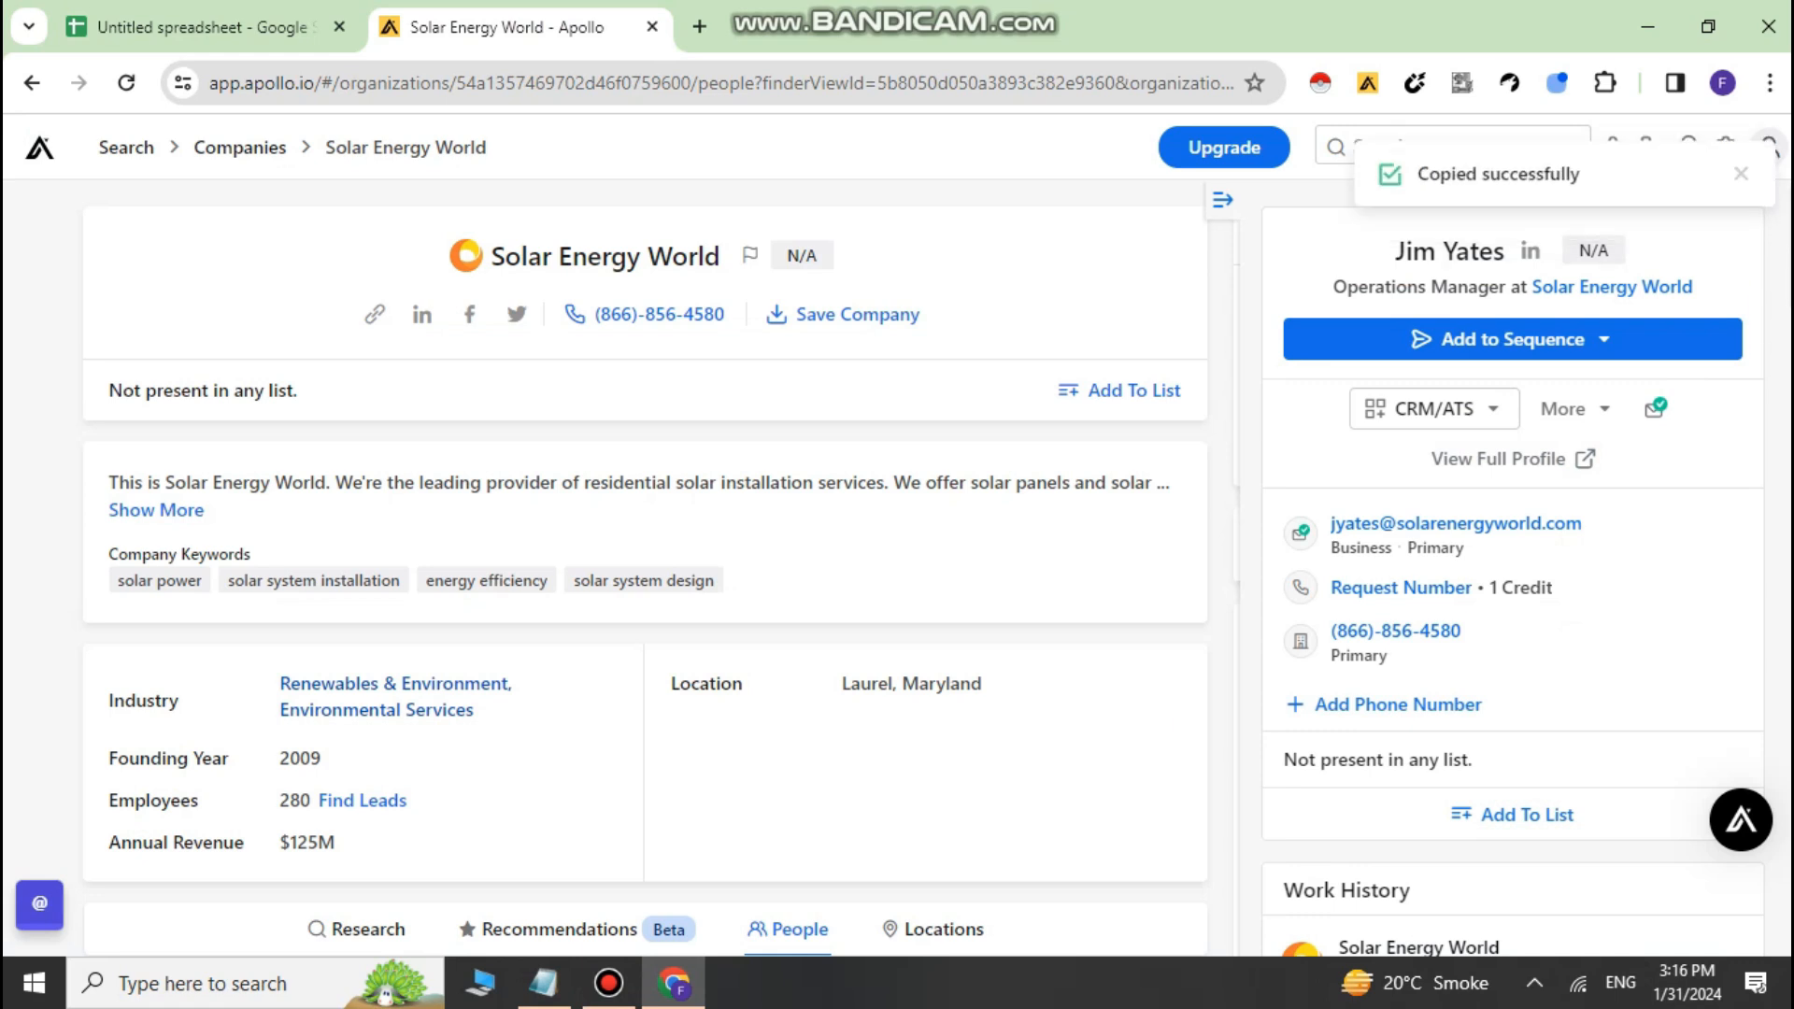
{"action": "left_click", "coordinate": [207, 27]}
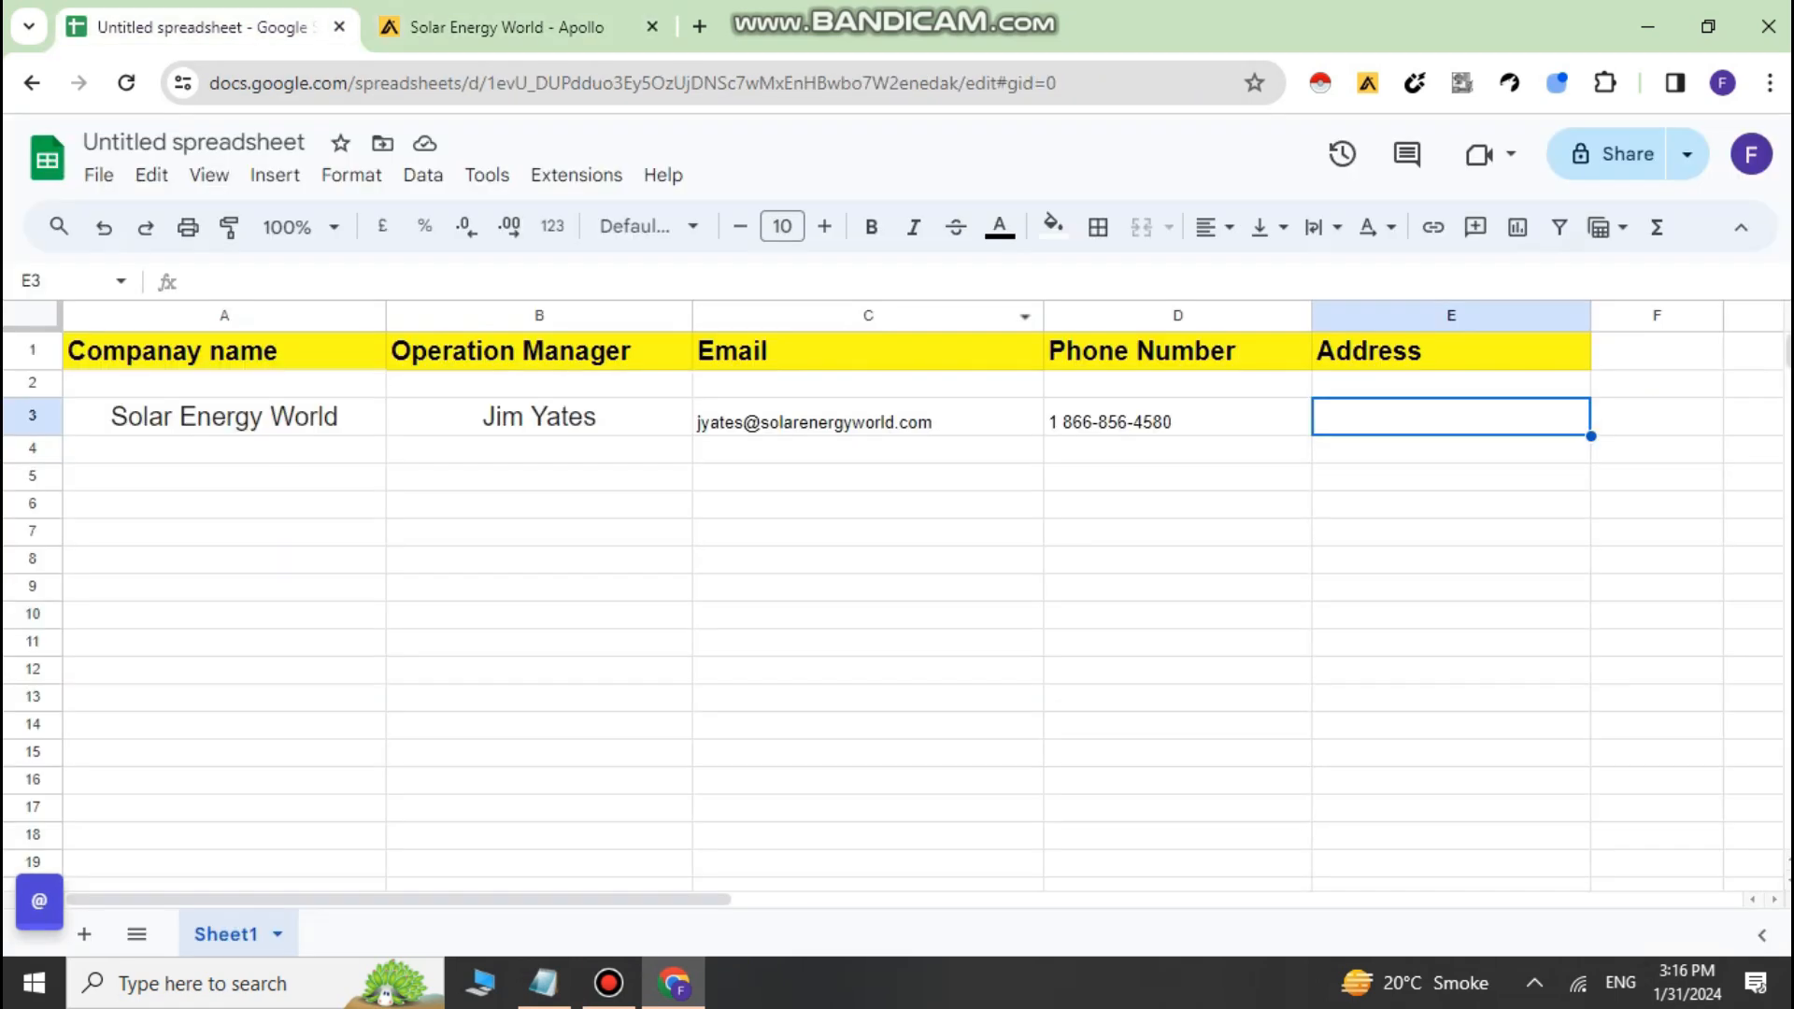
{"action": "key", "text": "ctrl+v"}
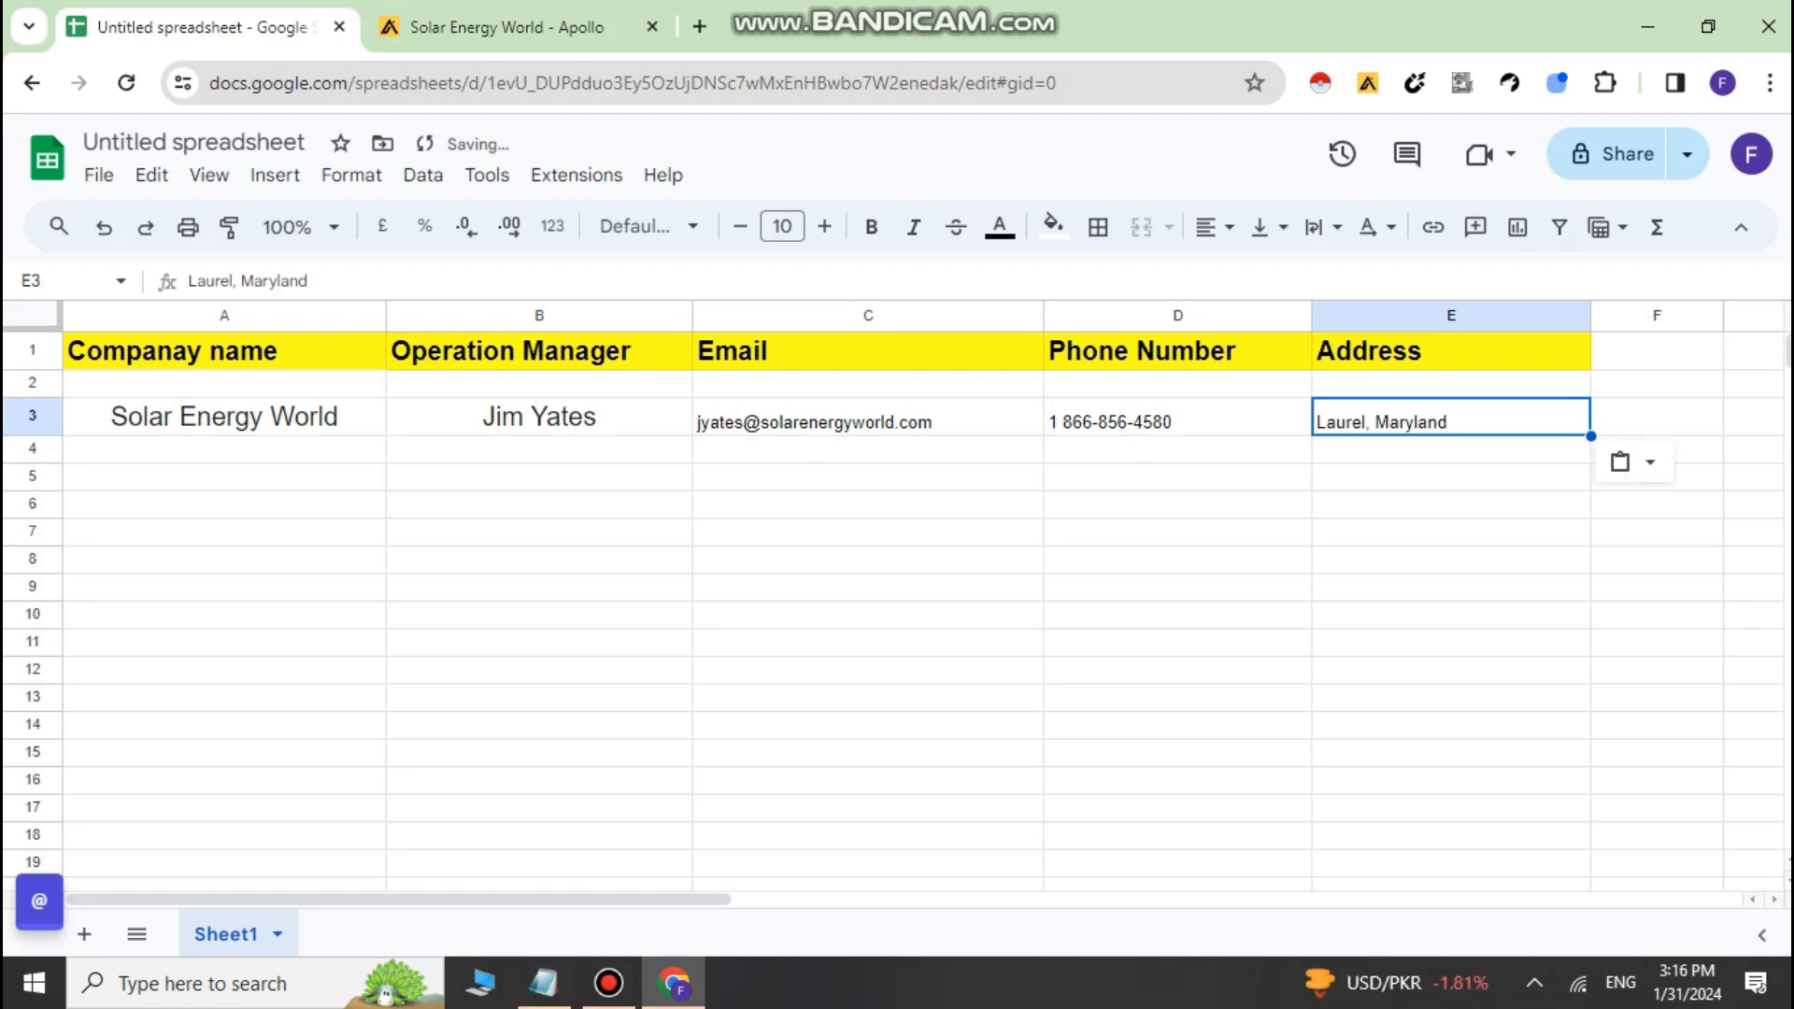
Select cell A4 for the next company and, in Apollo, go back from Solar Energy World to the company search results
{"action": "key", "text": "Home"}
{"action": "key", "text": "Down"}
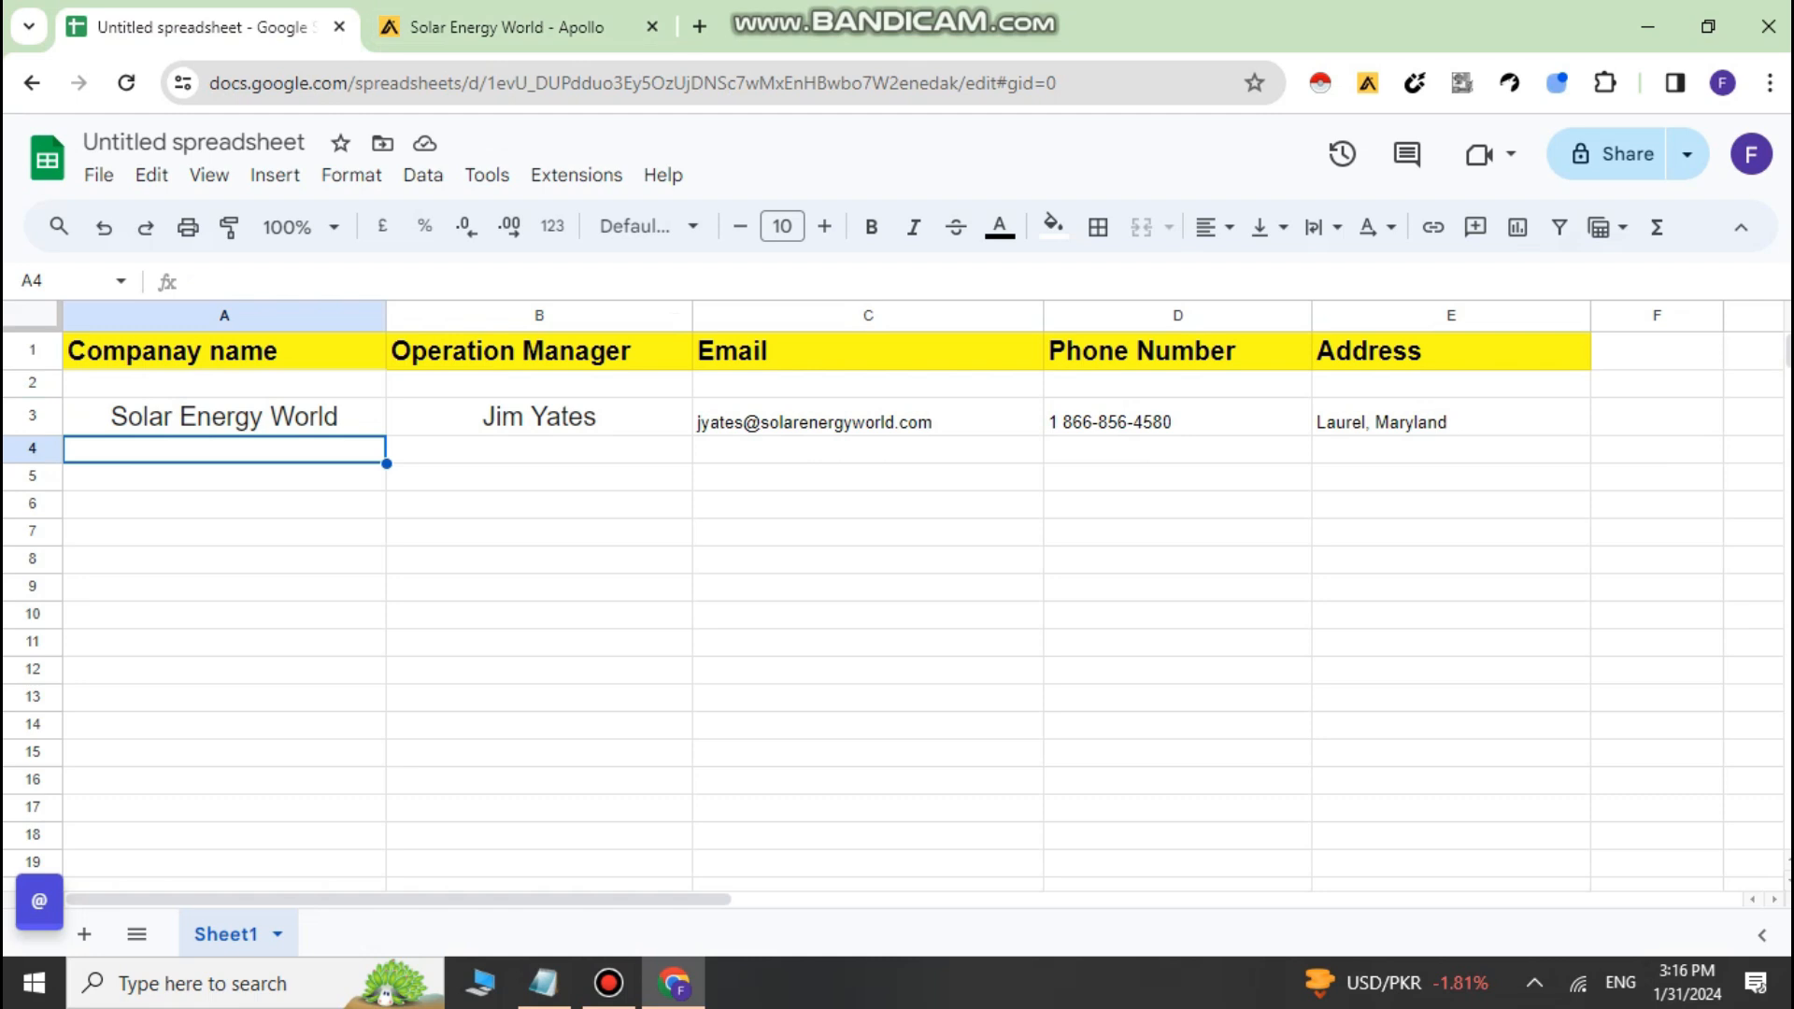
{"action": "left_click", "coordinate": [544, 27]}
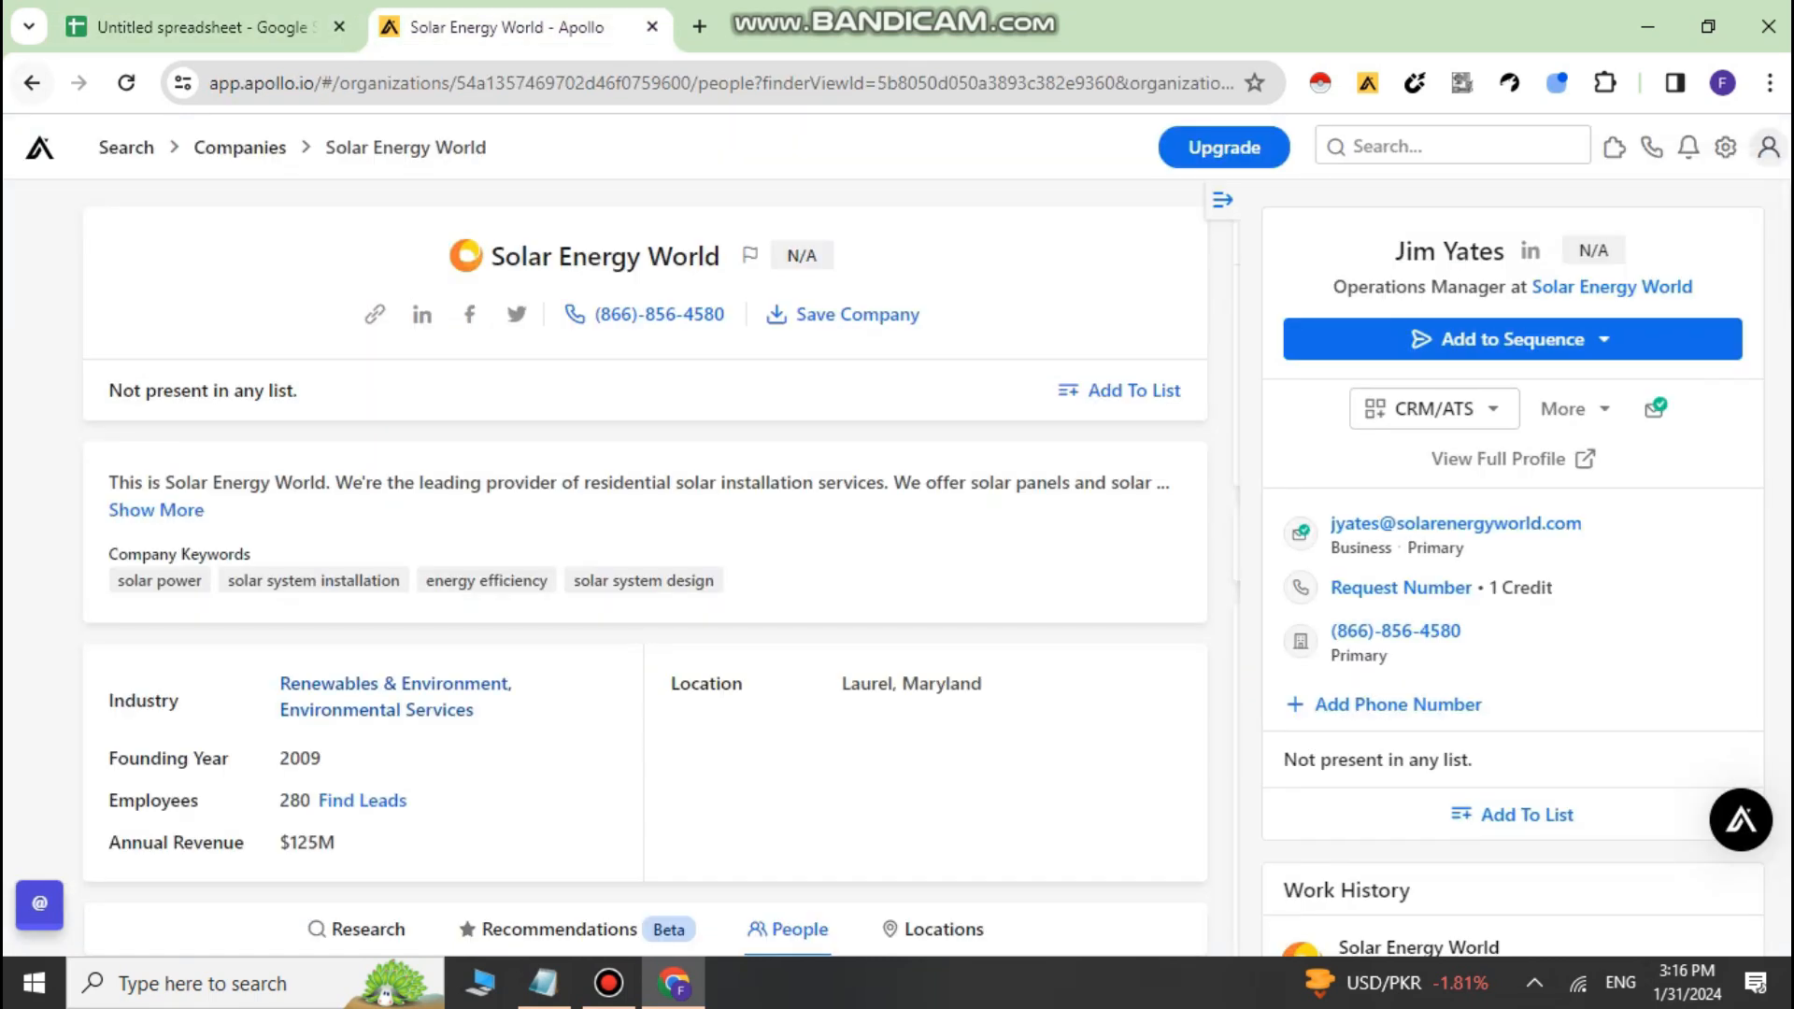
{"action": "key", "text": "alt+Left"}
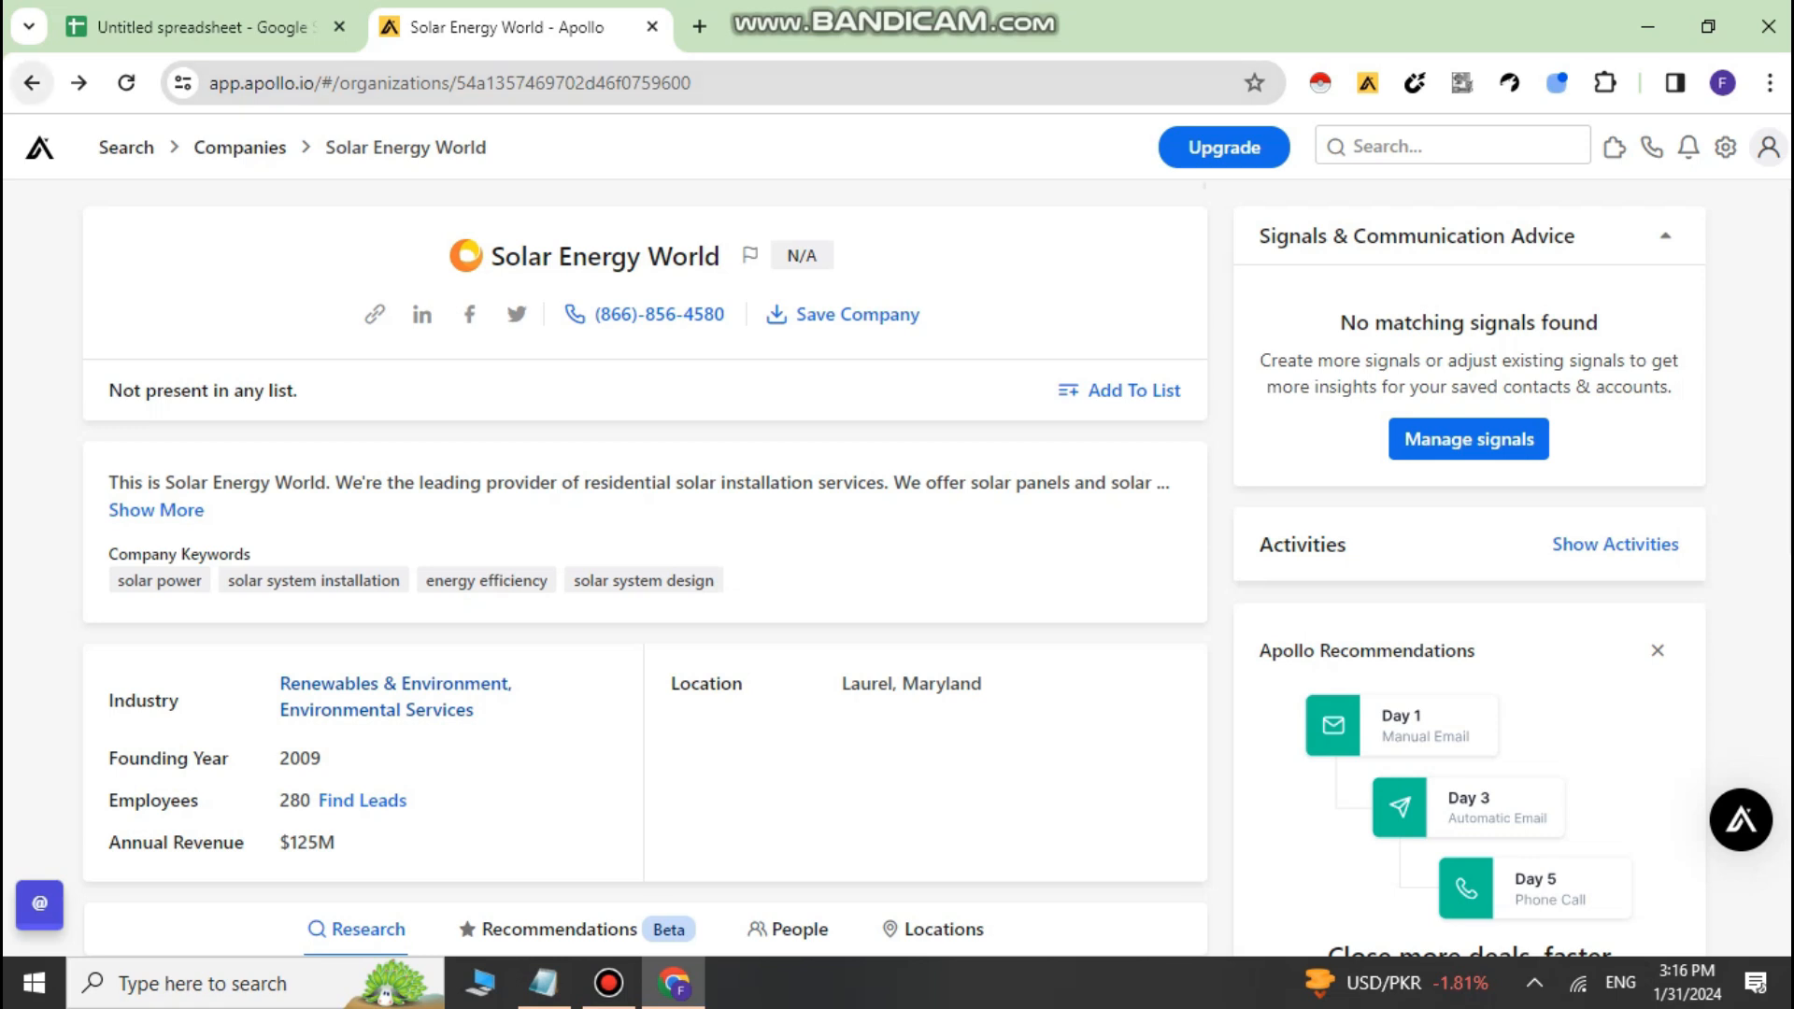
{"action": "left_click", "coordinate": [31, 83]}
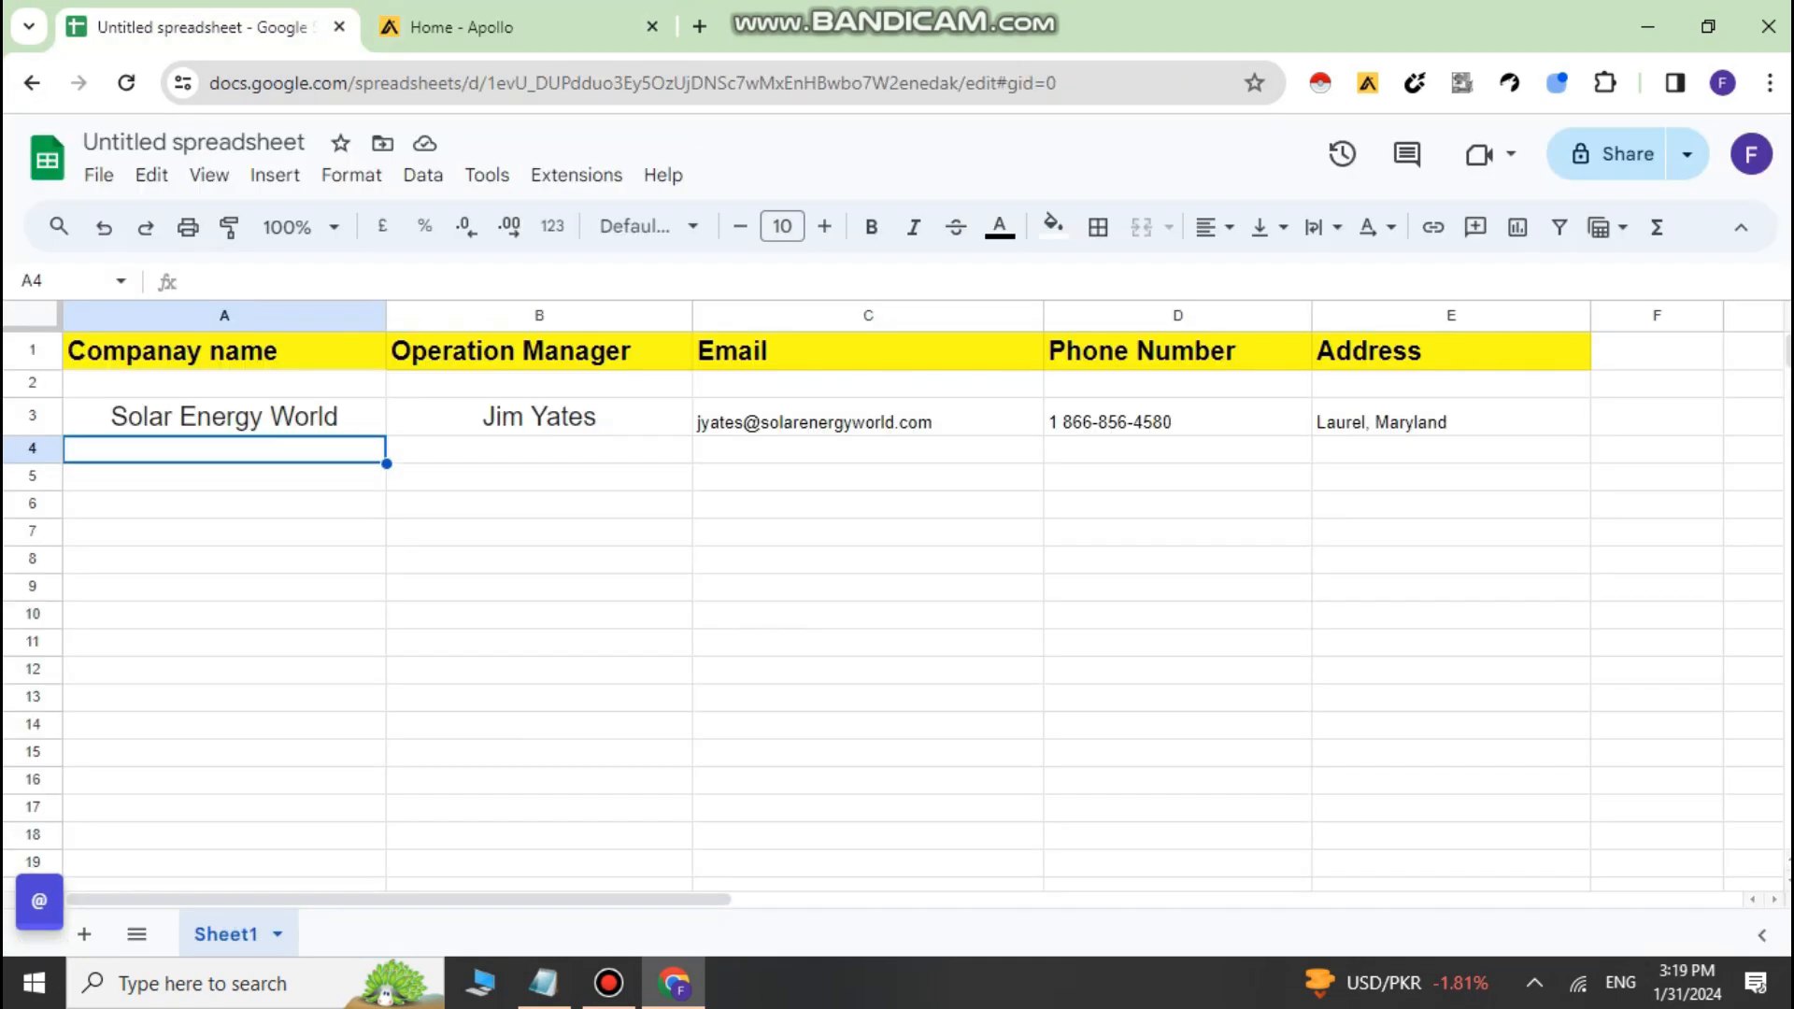
Review the company name, operation manager, email, phone number and address entries in row 3 of the spreadsheet
{"action": "left_click", "coordinate": [1451, 417]}
{"action": "left_click", "coordinate": [225, 417]}
{"action": "left_click", "coordinate": [539, 418]}
{"action": "left_click", "coordinate": [868, 418]}
{"action": "left_click", "coordinate": [1177, 418]}
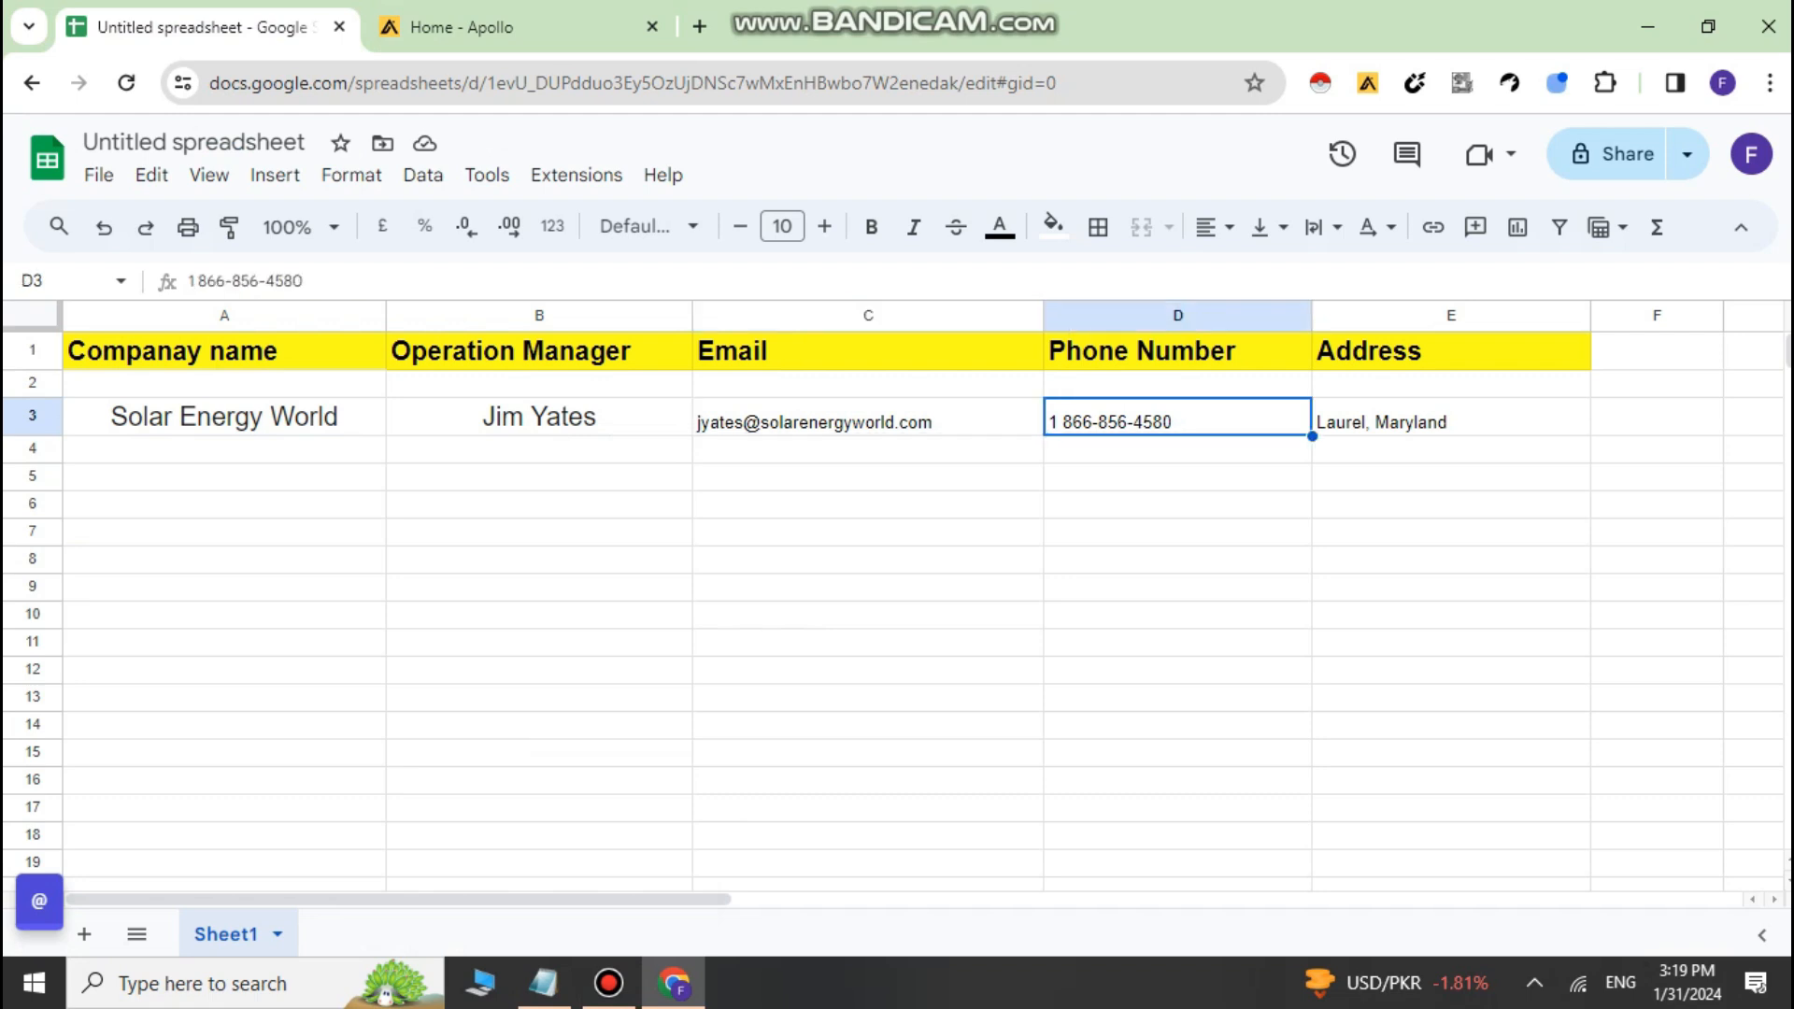
{"action": "left_click", "coordinate": [1451, 417]}
{"action": "left_click", "coordinate": [224, 418]}
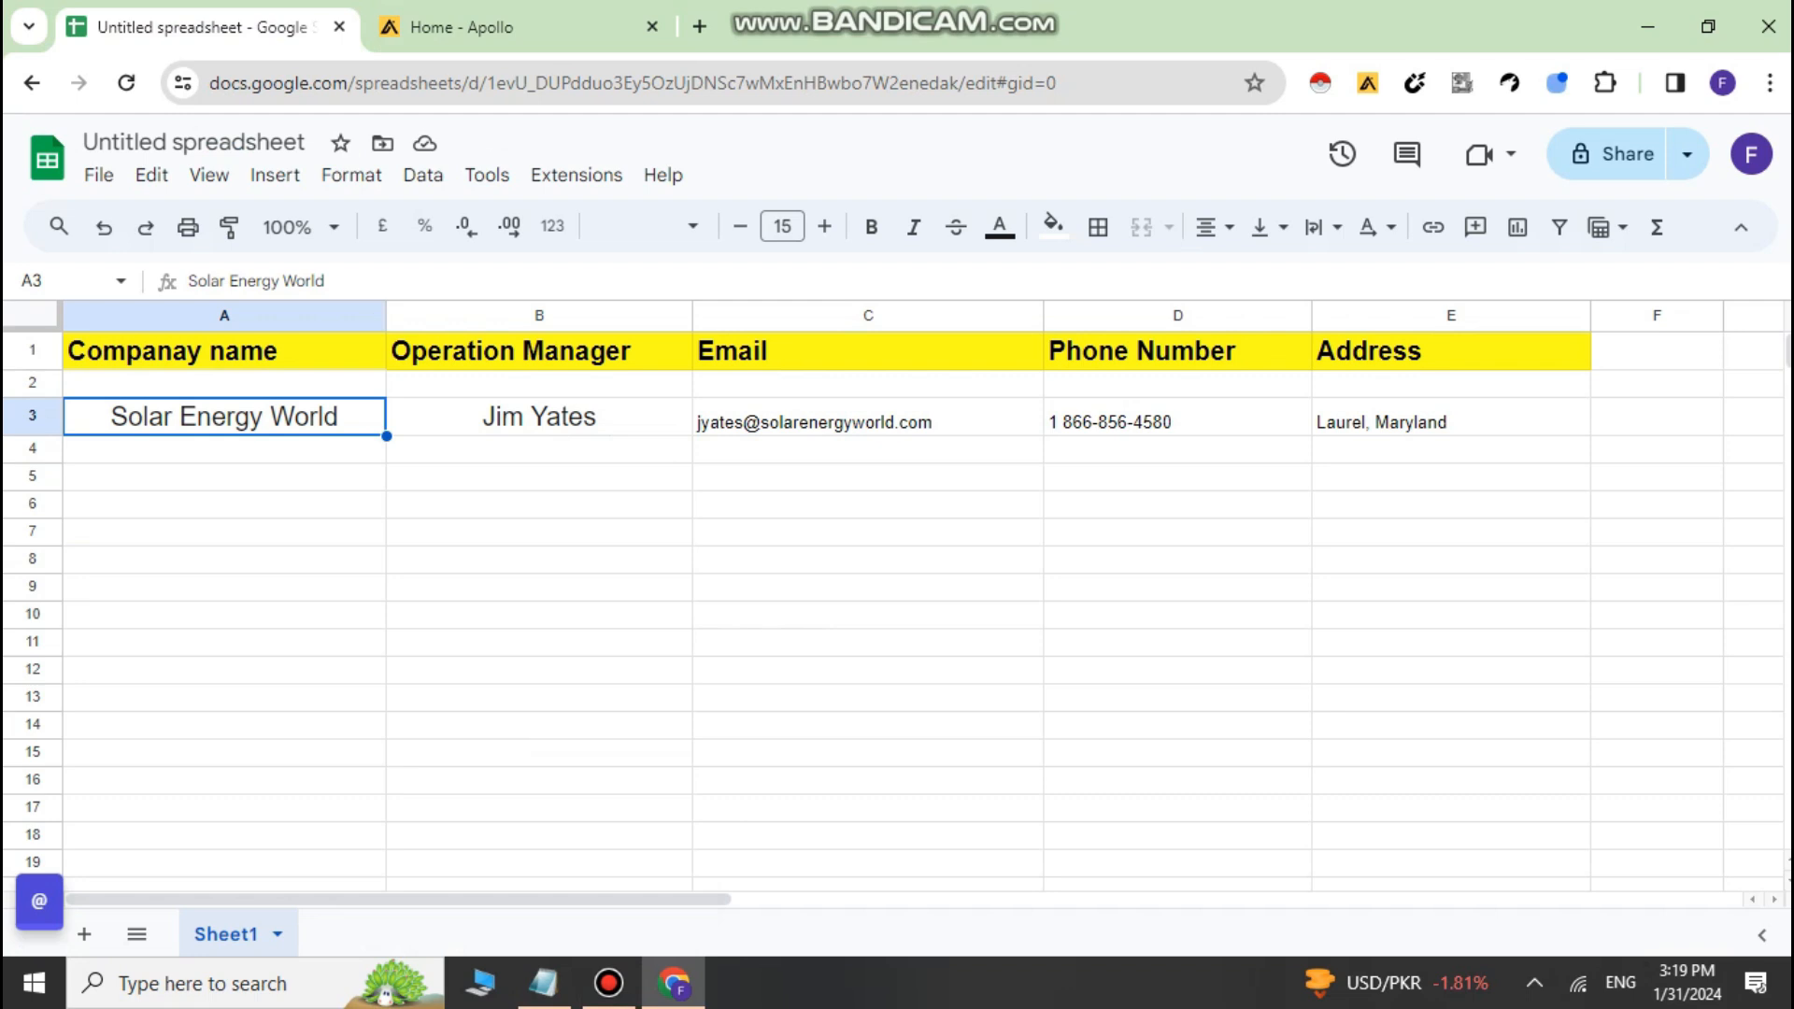
Switch to Apollo and look through the United States solar company results below Solar Energy World for another company
{"action": "left_click", "coordinate": [519, 28]}
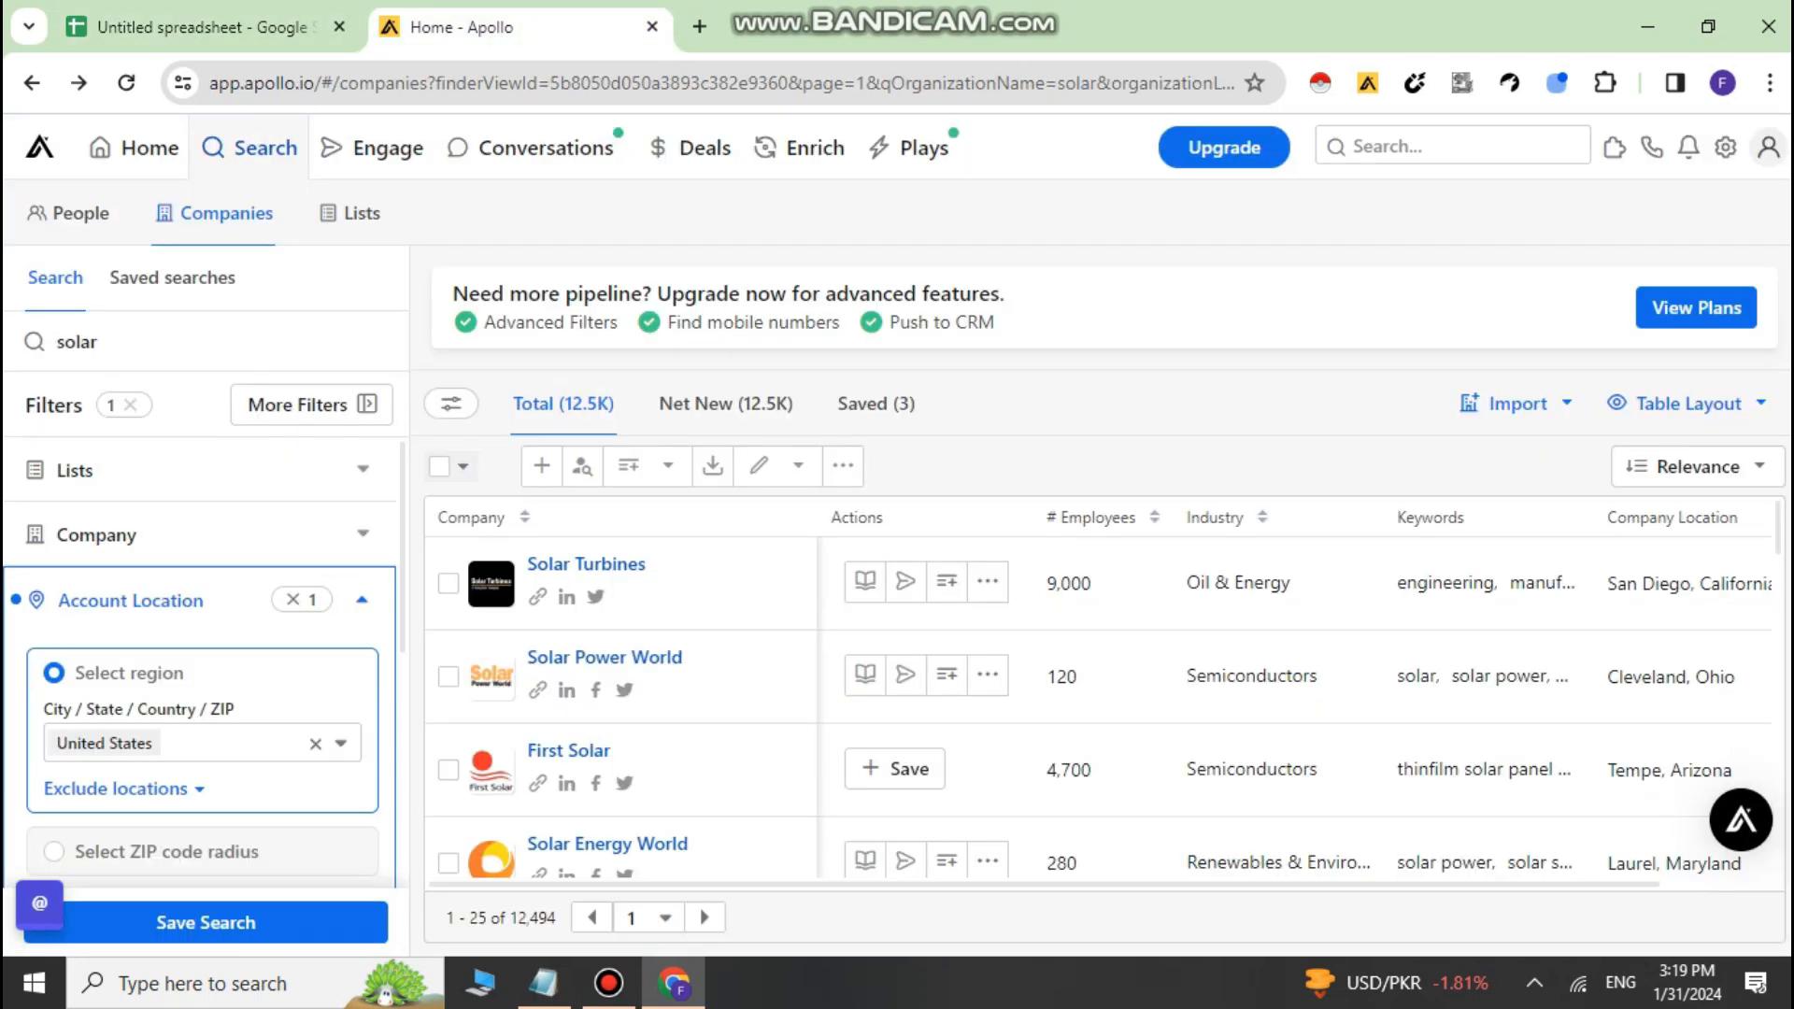
{"action": "scroll", "coordinate": [804, 657], "scroll_direction": "down", "scroll_amount": 1}
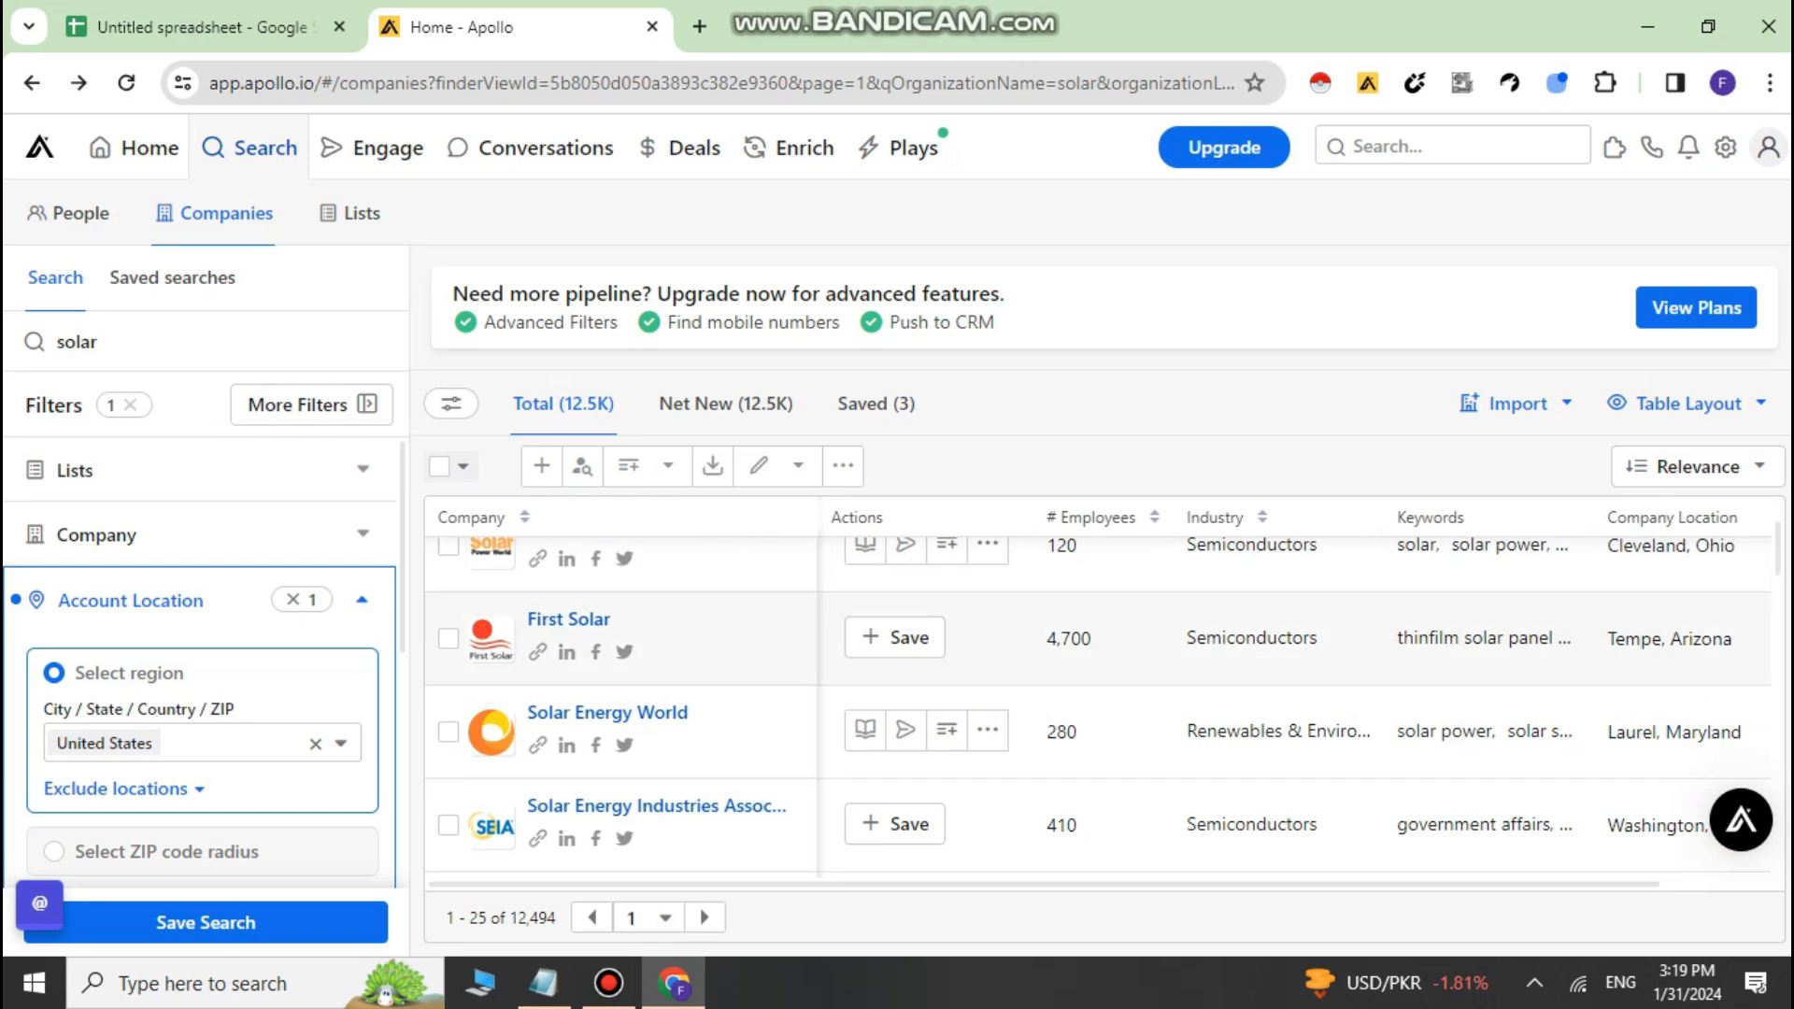
{"action": "scroll", "coordinate": [729, 602], "scroll_direction": "down", "scroll_amount": 2}
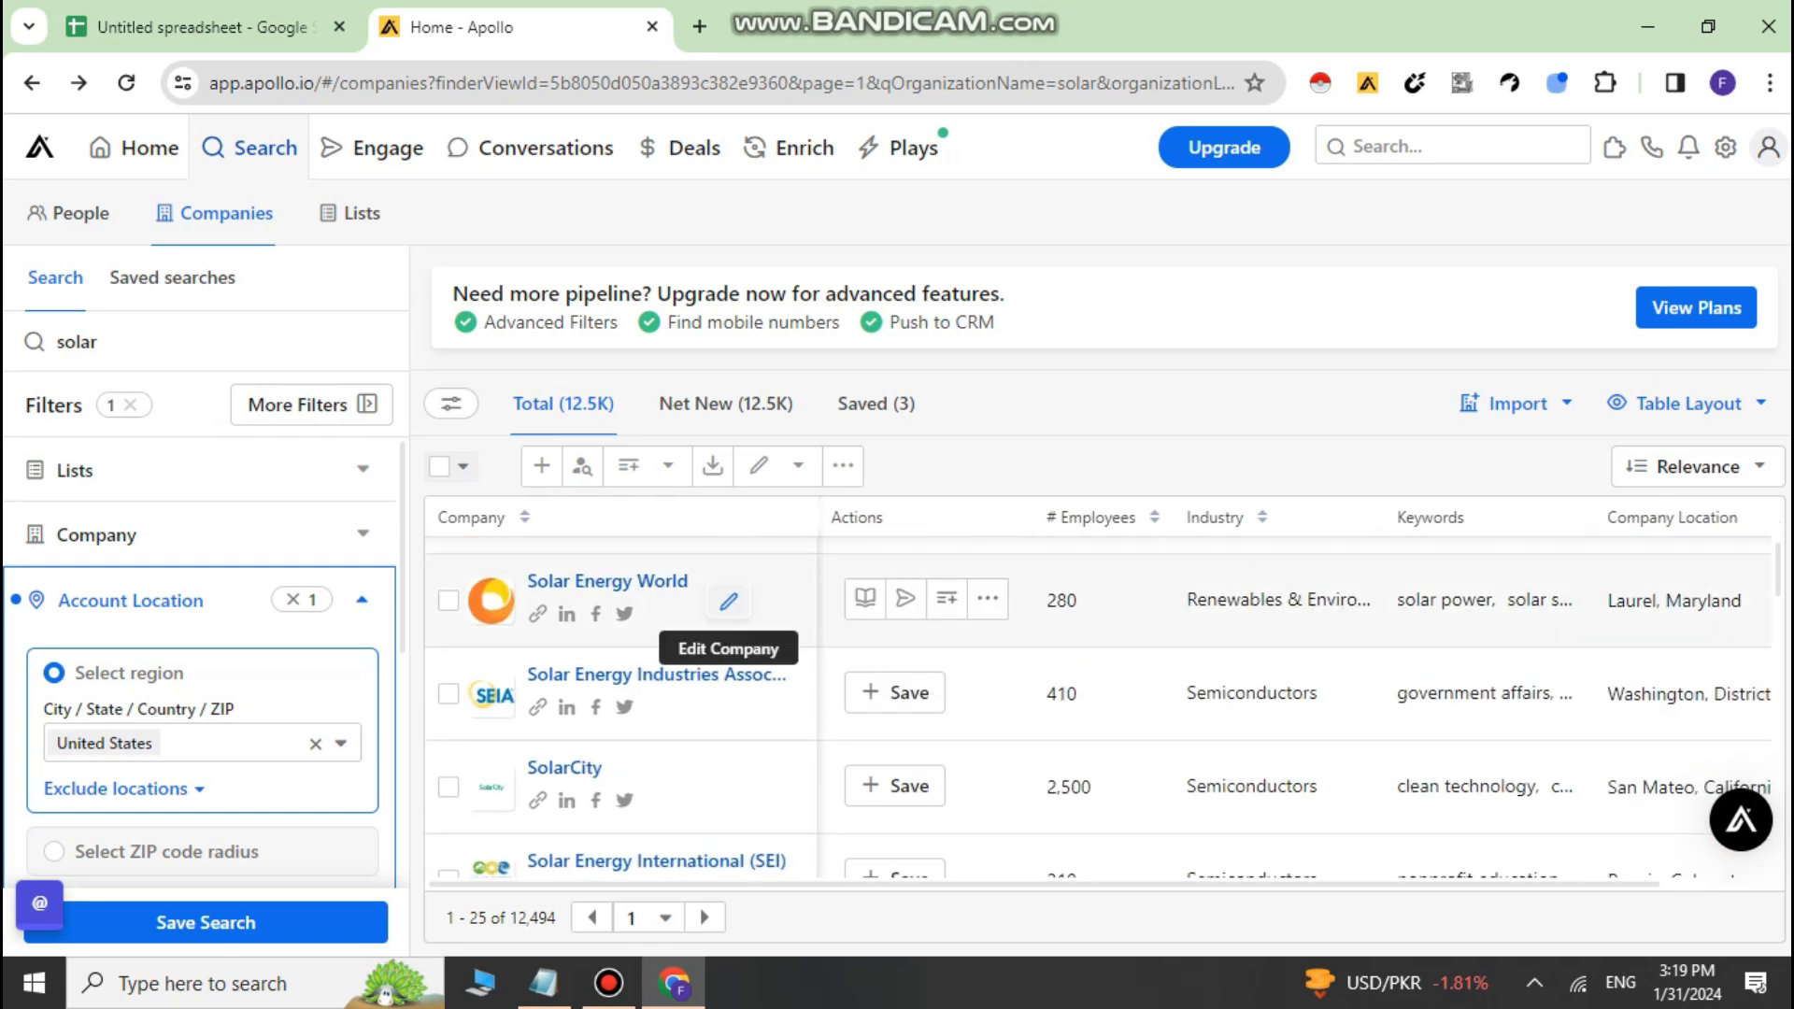
{"action": "scroll", "coordinate": [659, 729], "scroll_direction": "down", "scroll_amount": 2}
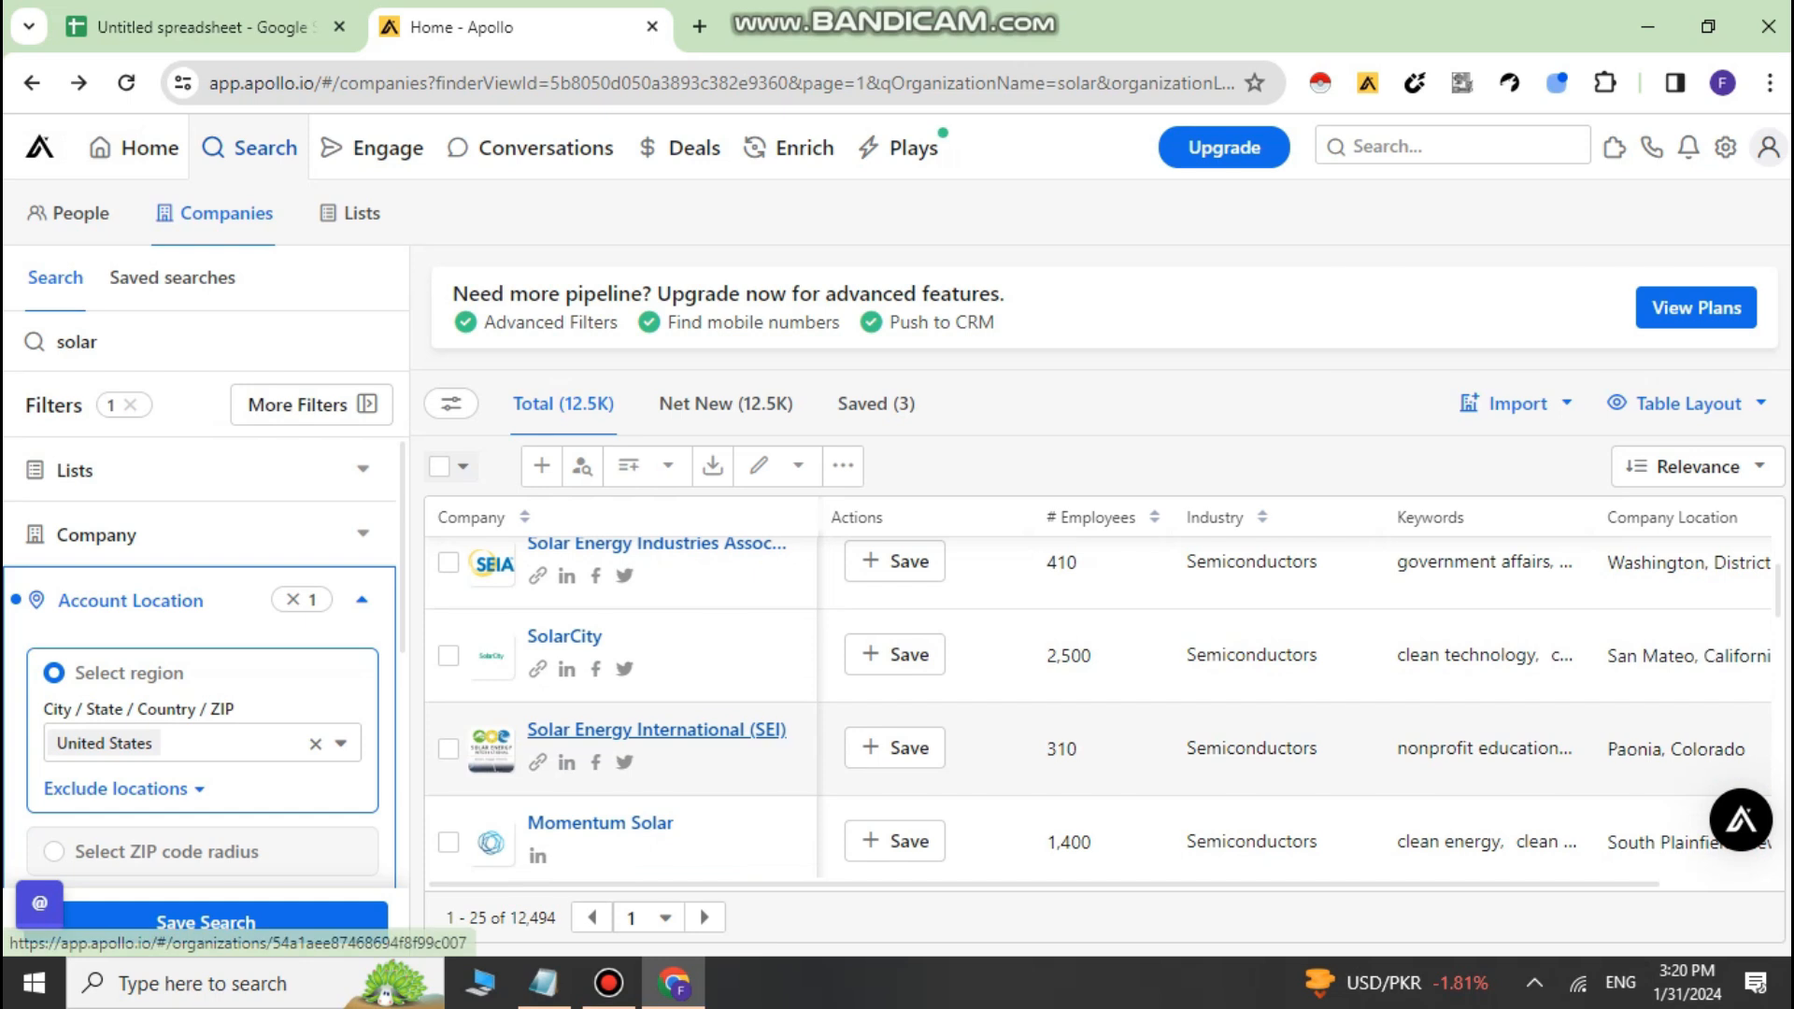